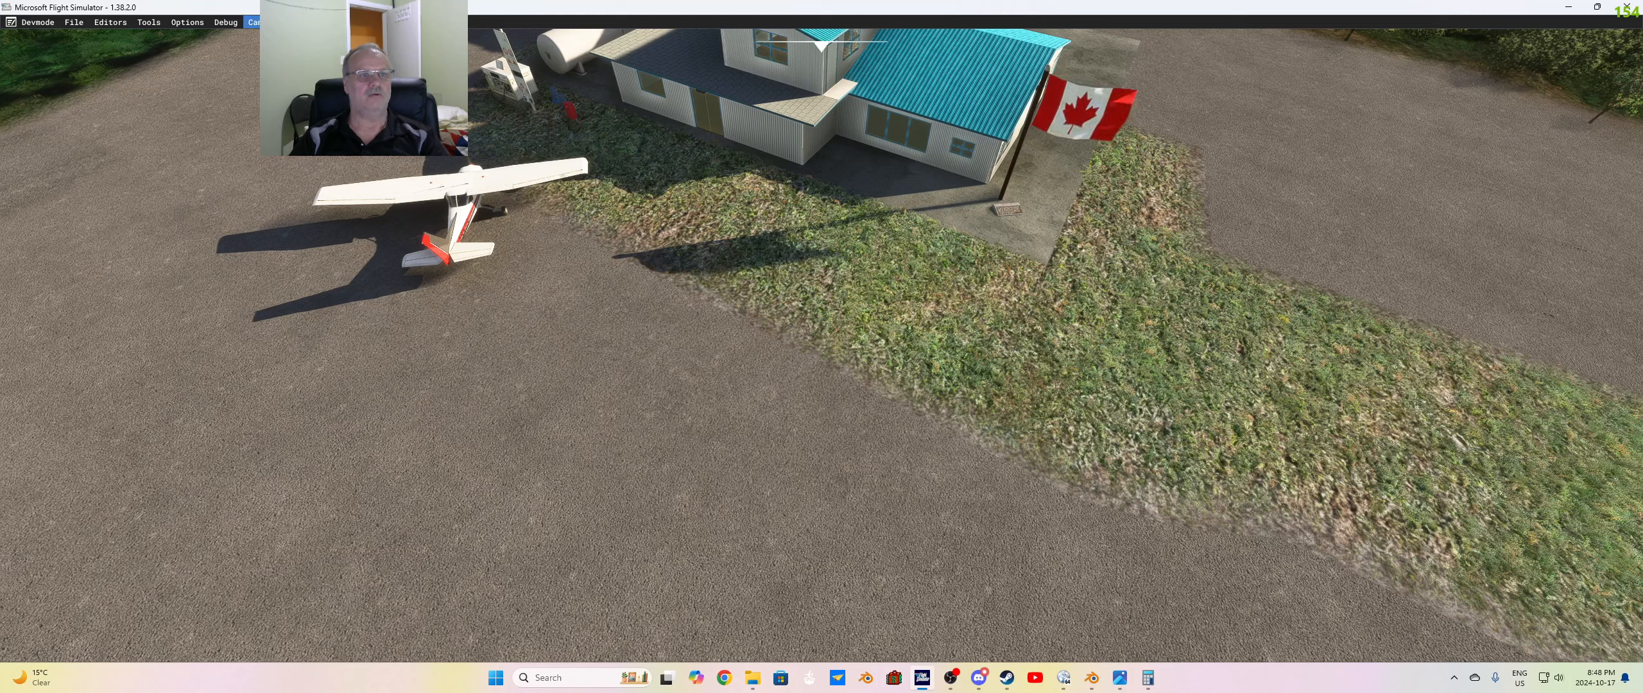
Step: Switch back to the aircraft camera view and open the CKK7 airport project from the CKK7-Harvs-Air folder
left_click(254, 22)
left_click(275, 40)
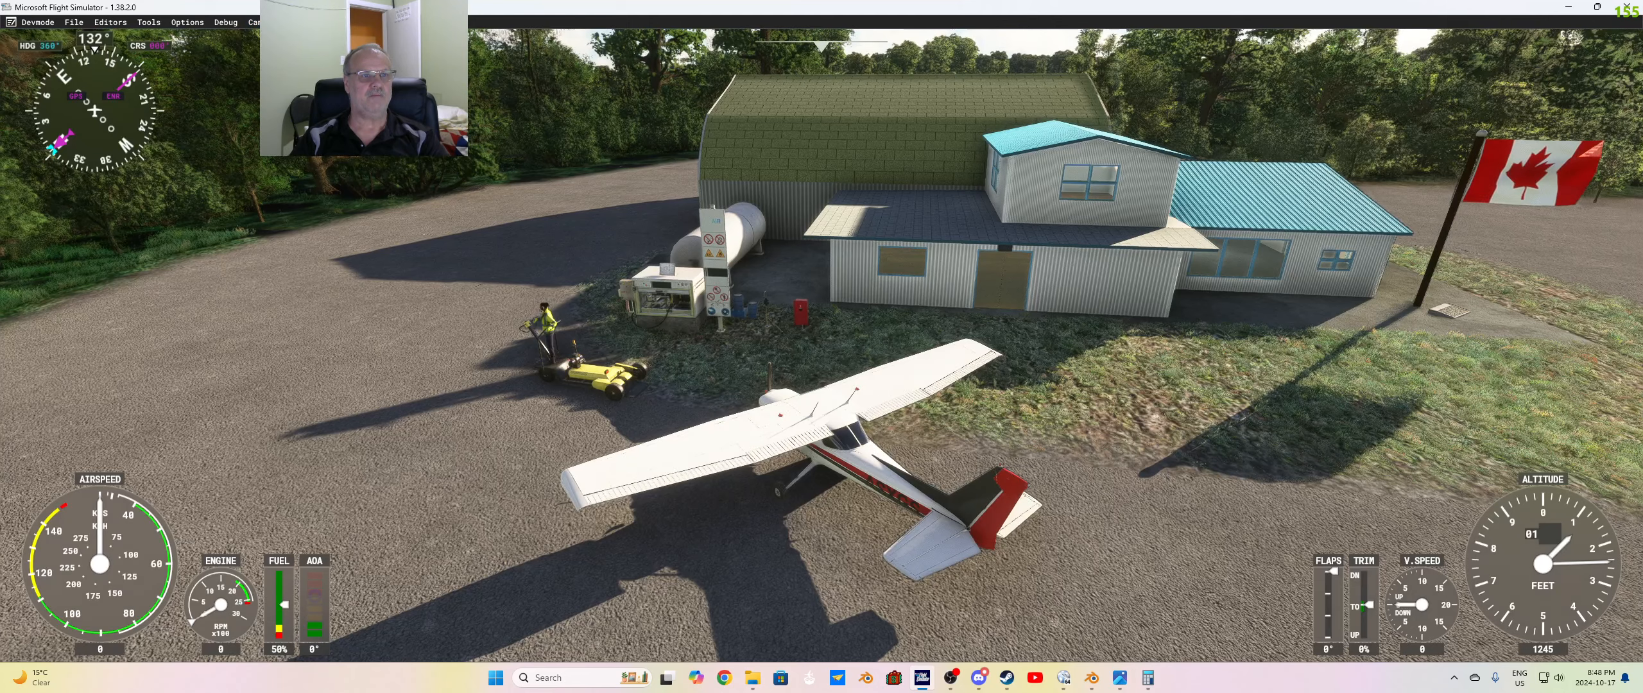
left_click(74, 24)
left_click(91, 53)
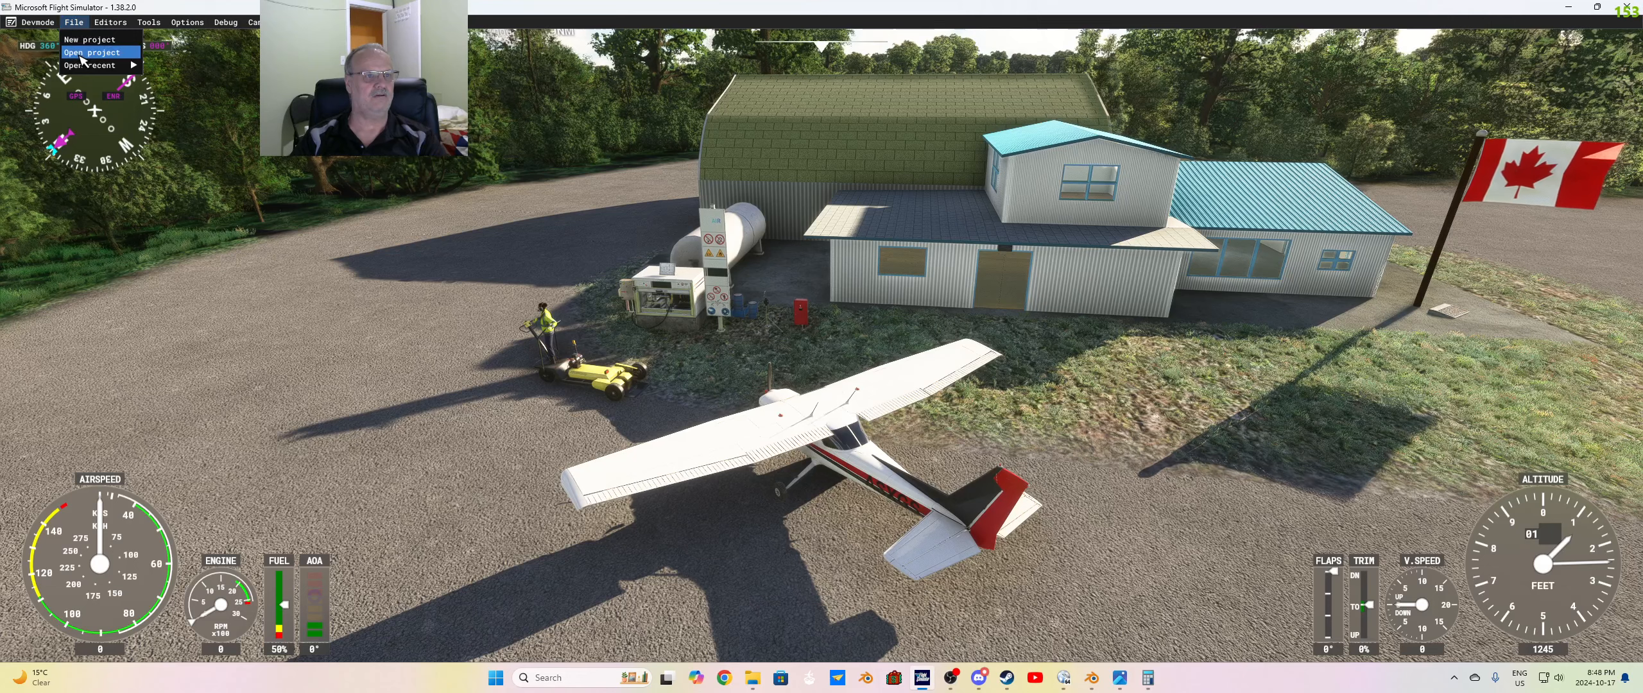
scroll(319, 183, "down", 5)
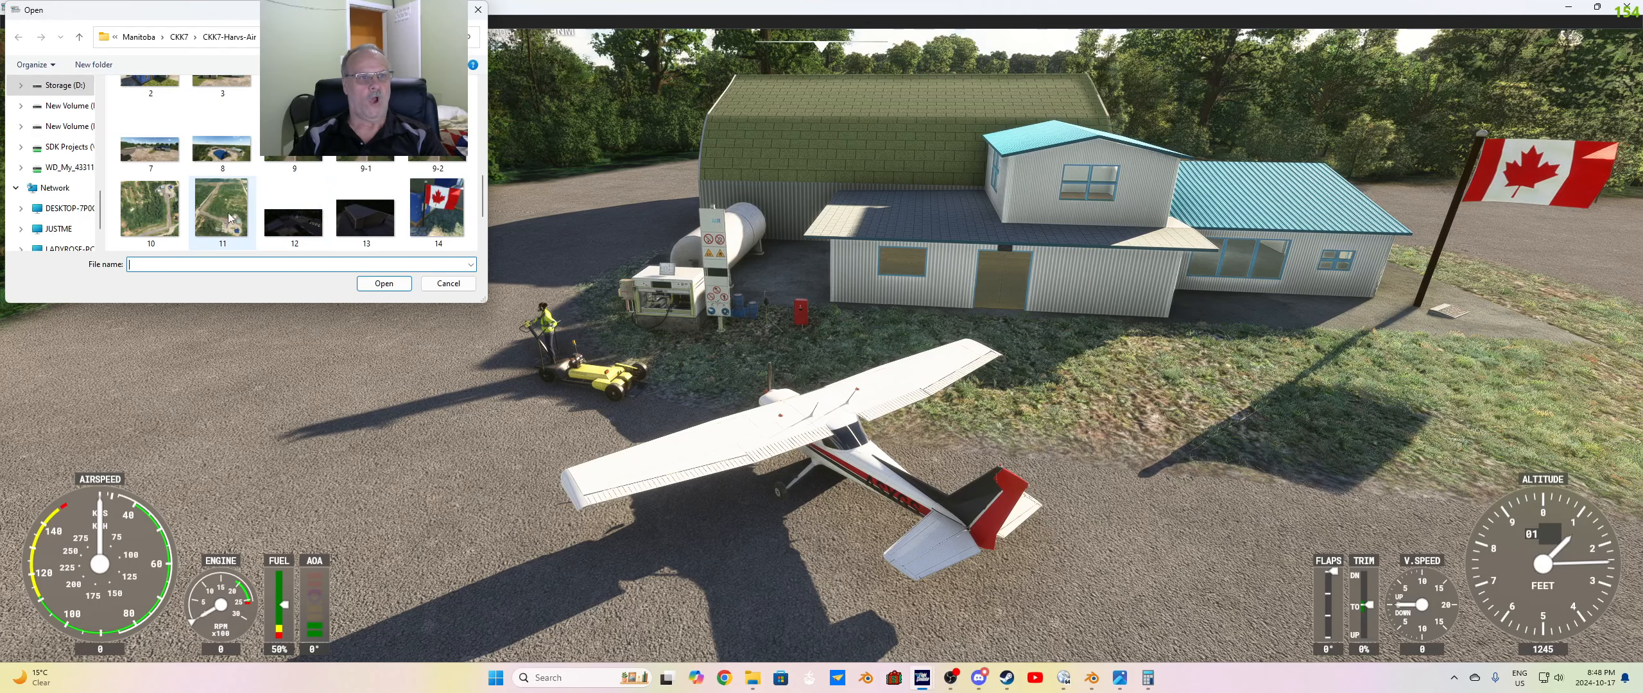
left_click(151, 212)
left_click(393, 282)
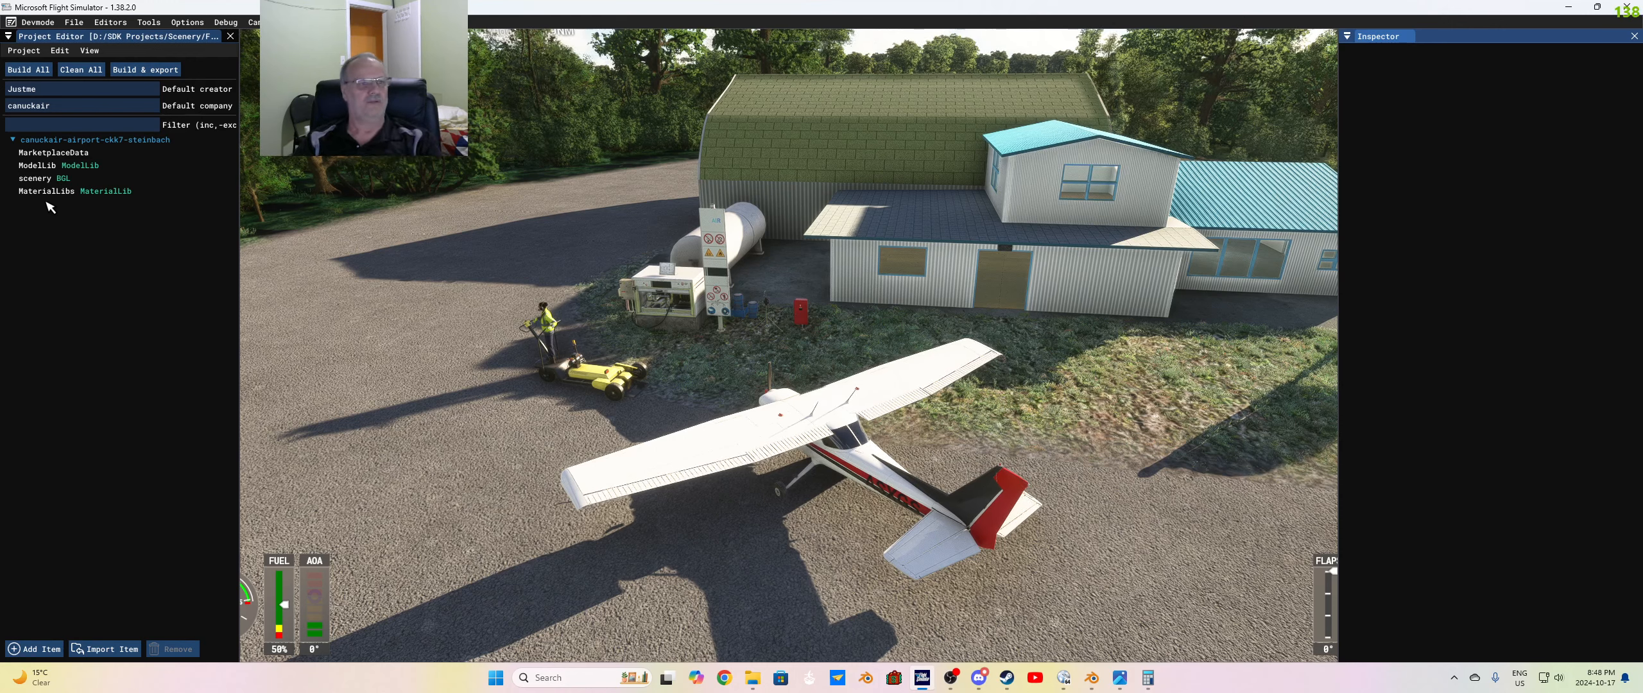
Step: Load the project's scenery BGL asset group into the editor and frame the parked aircraft and terminal building
left_click(41, 181)
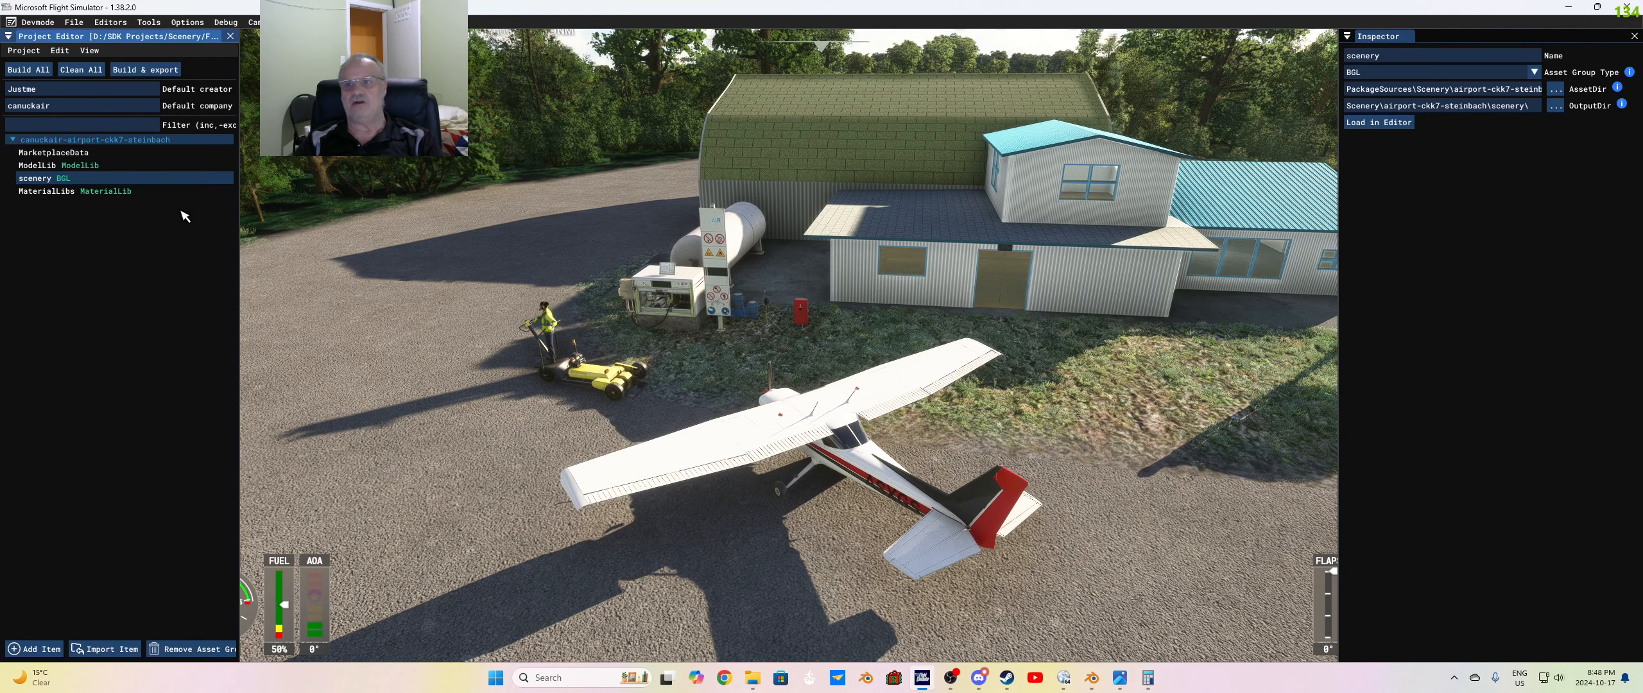
left_click(1371, 125)
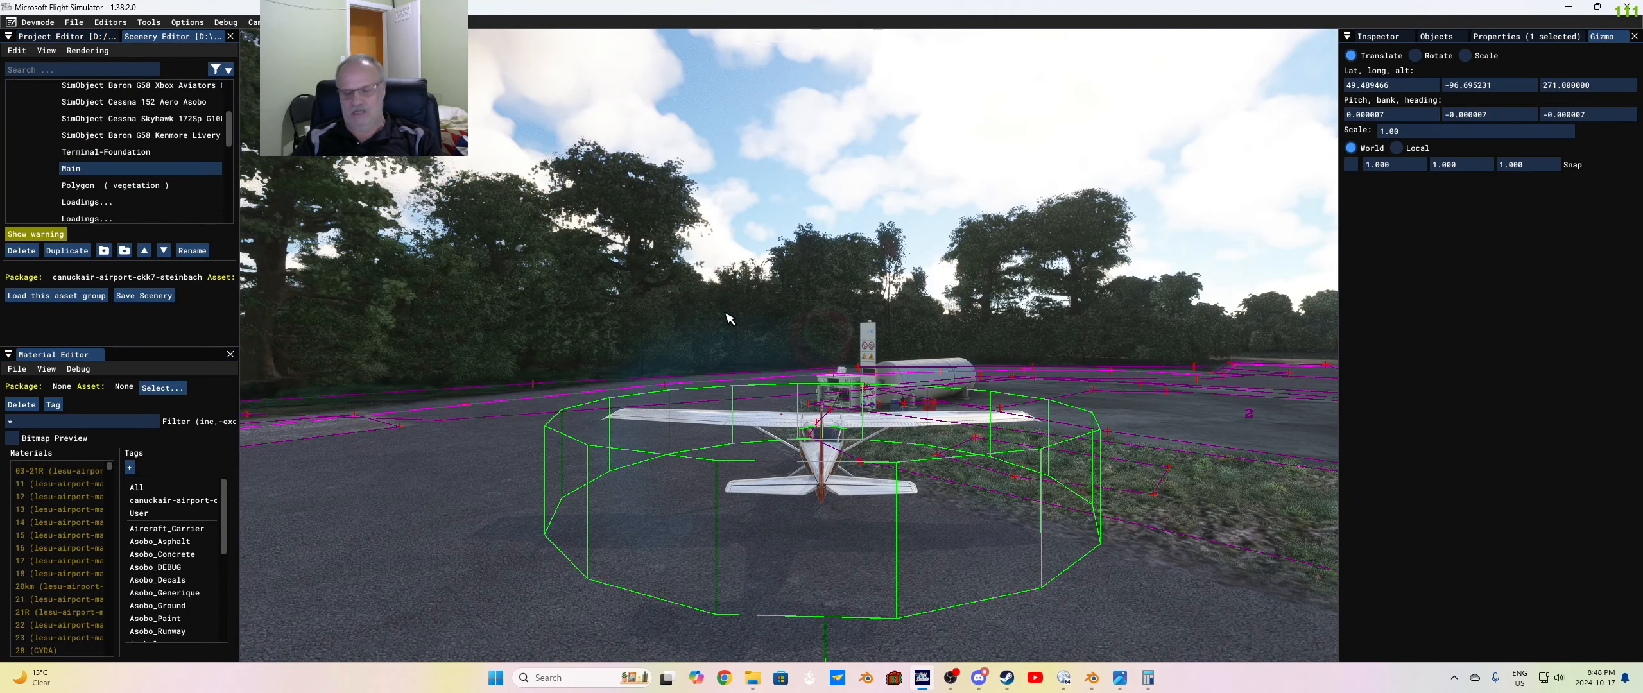
right_click_drag(726, 313, 757, 330)
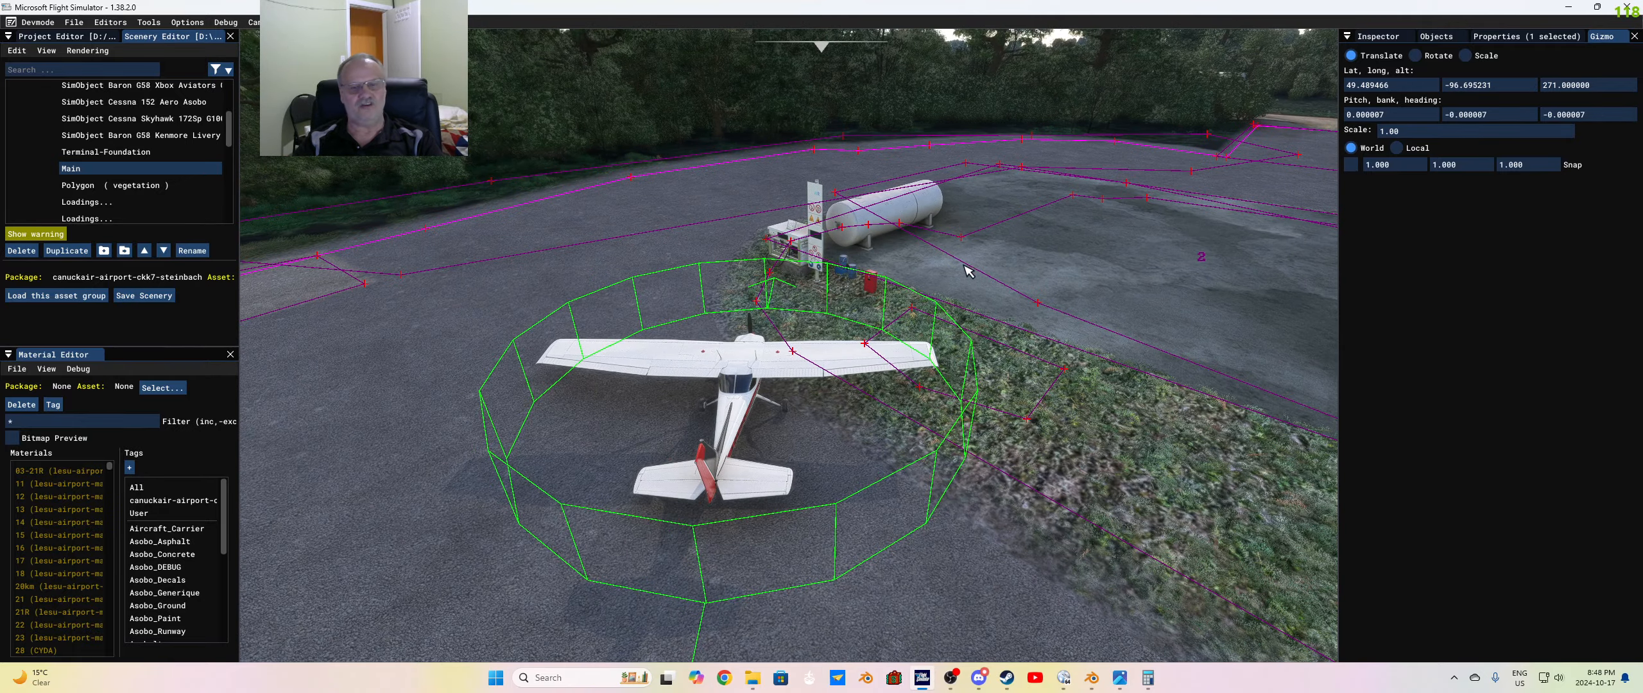
key("a")
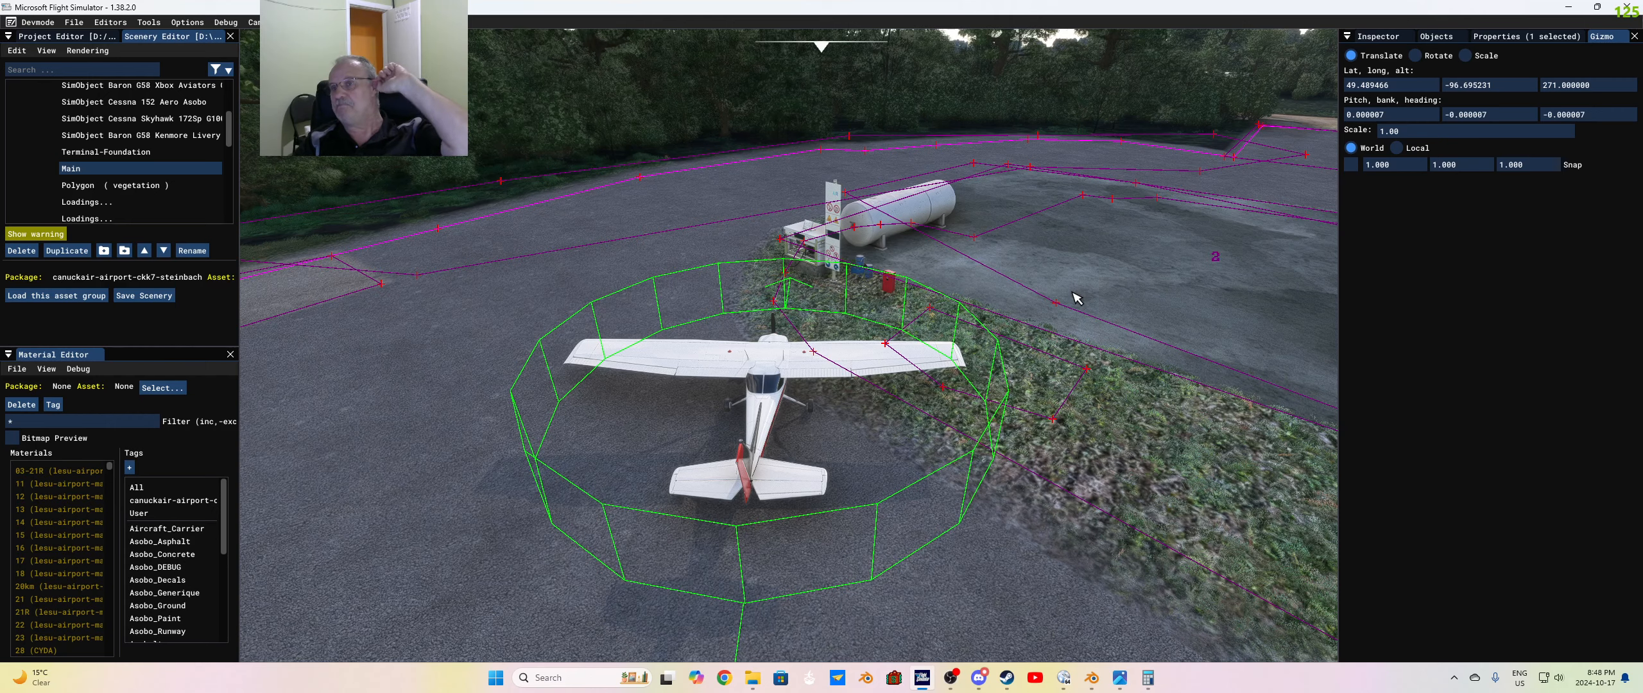
scroll(1078, 300, "down", 8)
right_click_drag(1078, 300, 1004, 361)
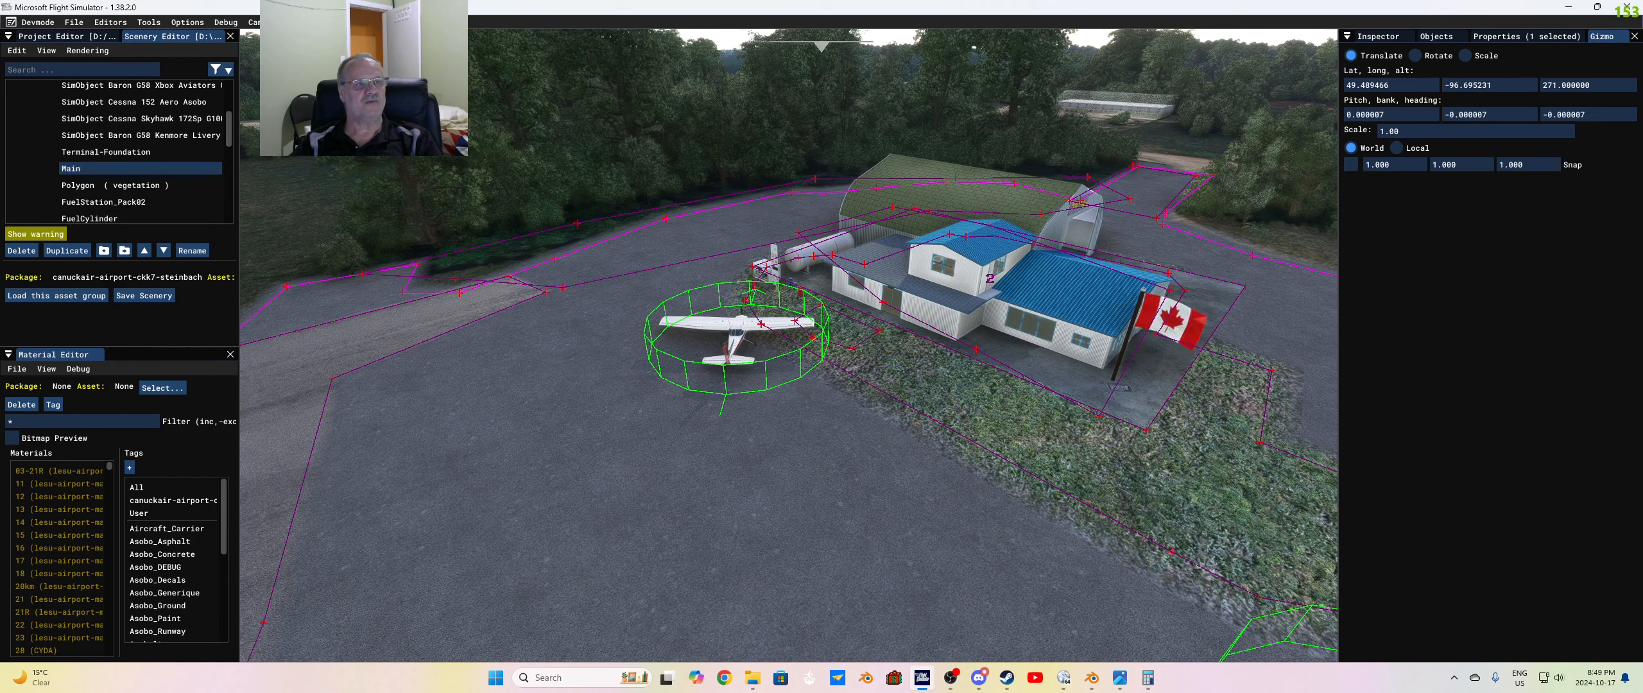
Step: Build the airport project and check the package builder messages in the console, including the errors, before closing it
left_click(58, 37)
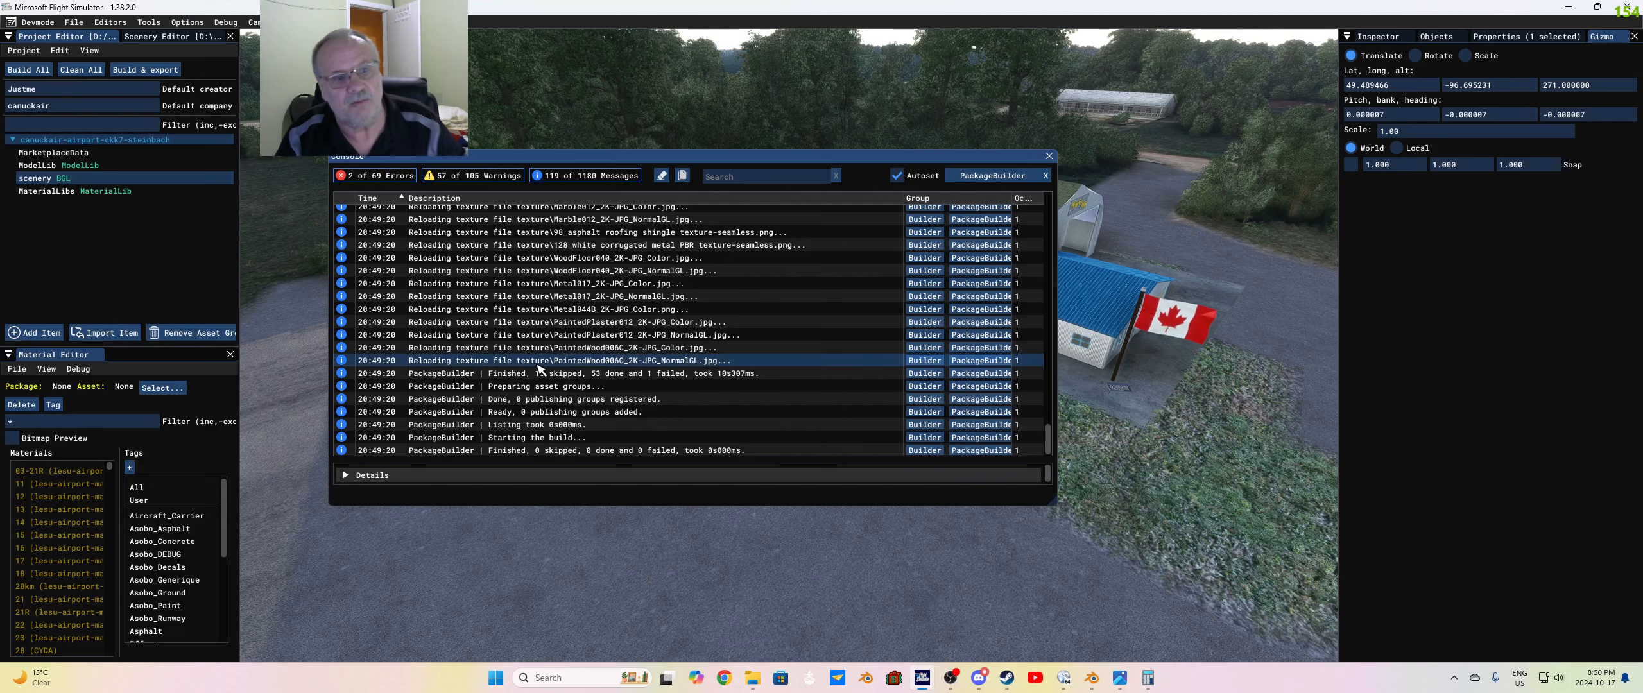
scroll(551, 346, "up", 5)
scroll(552, 343, "up", 4)
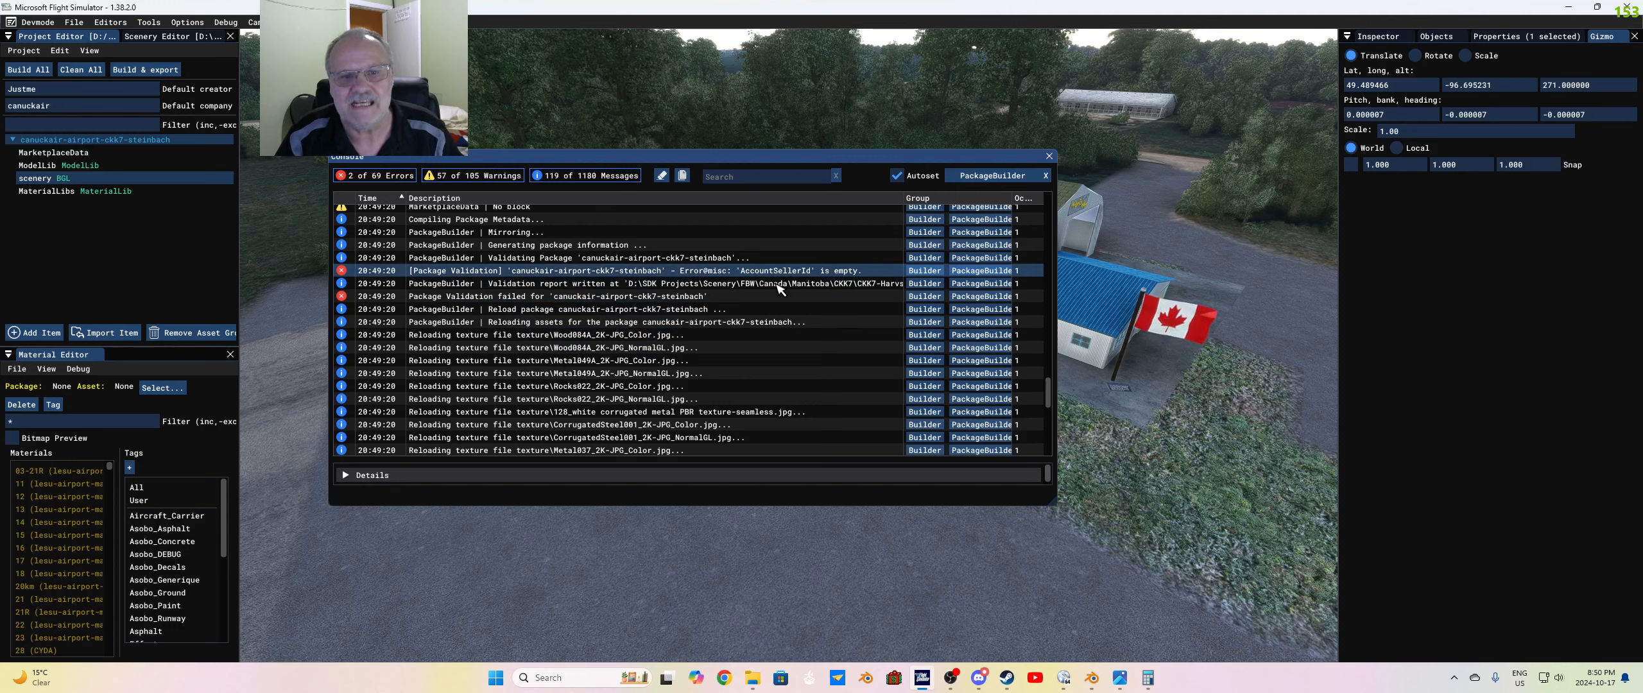
left_click(662, 175)
left_click(1048, 155)
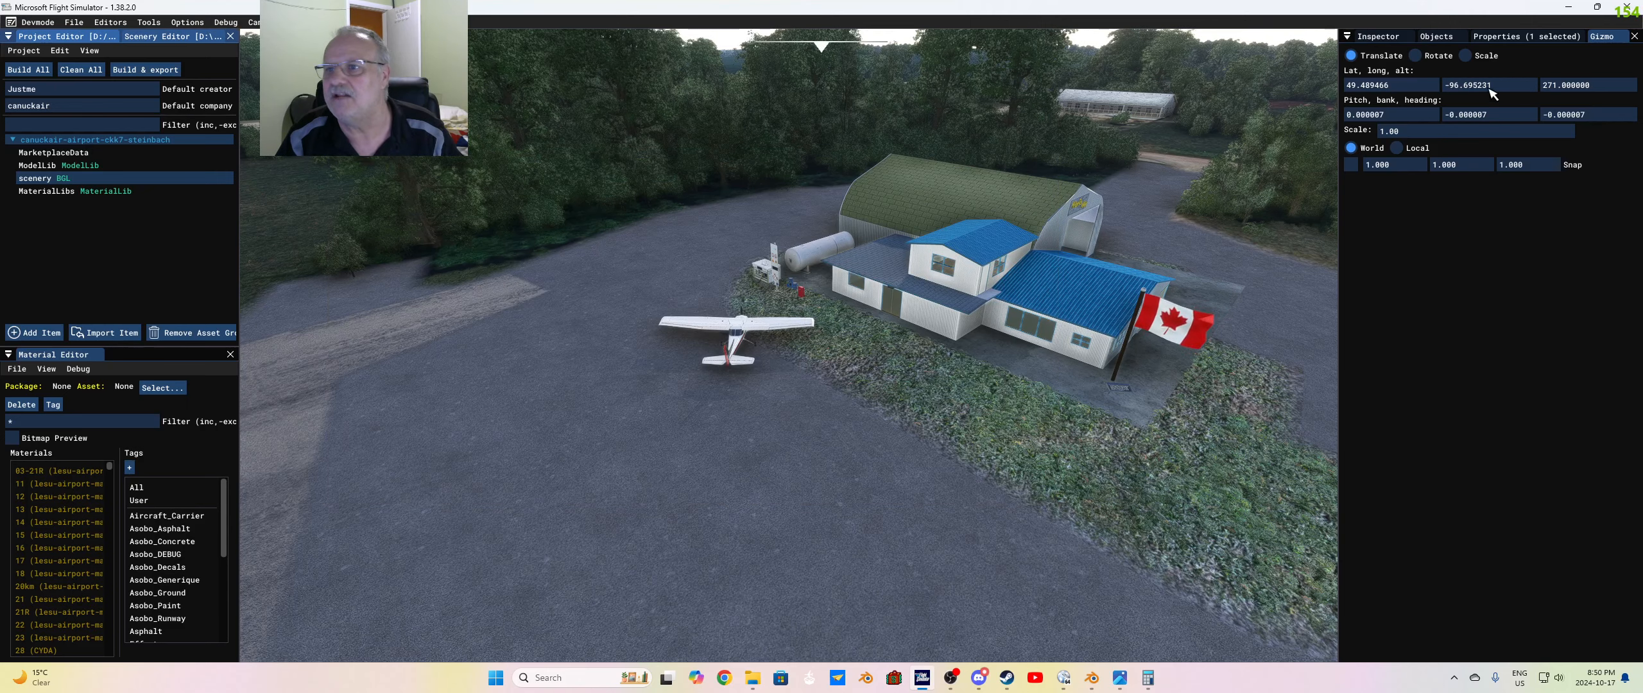
Step: Filter the scenery object packages by "ckk7" and choose the Hangar-Tut-005-R00 object from the canuckair-airport-ckk7-steinbach package
left_click(1436, 36)
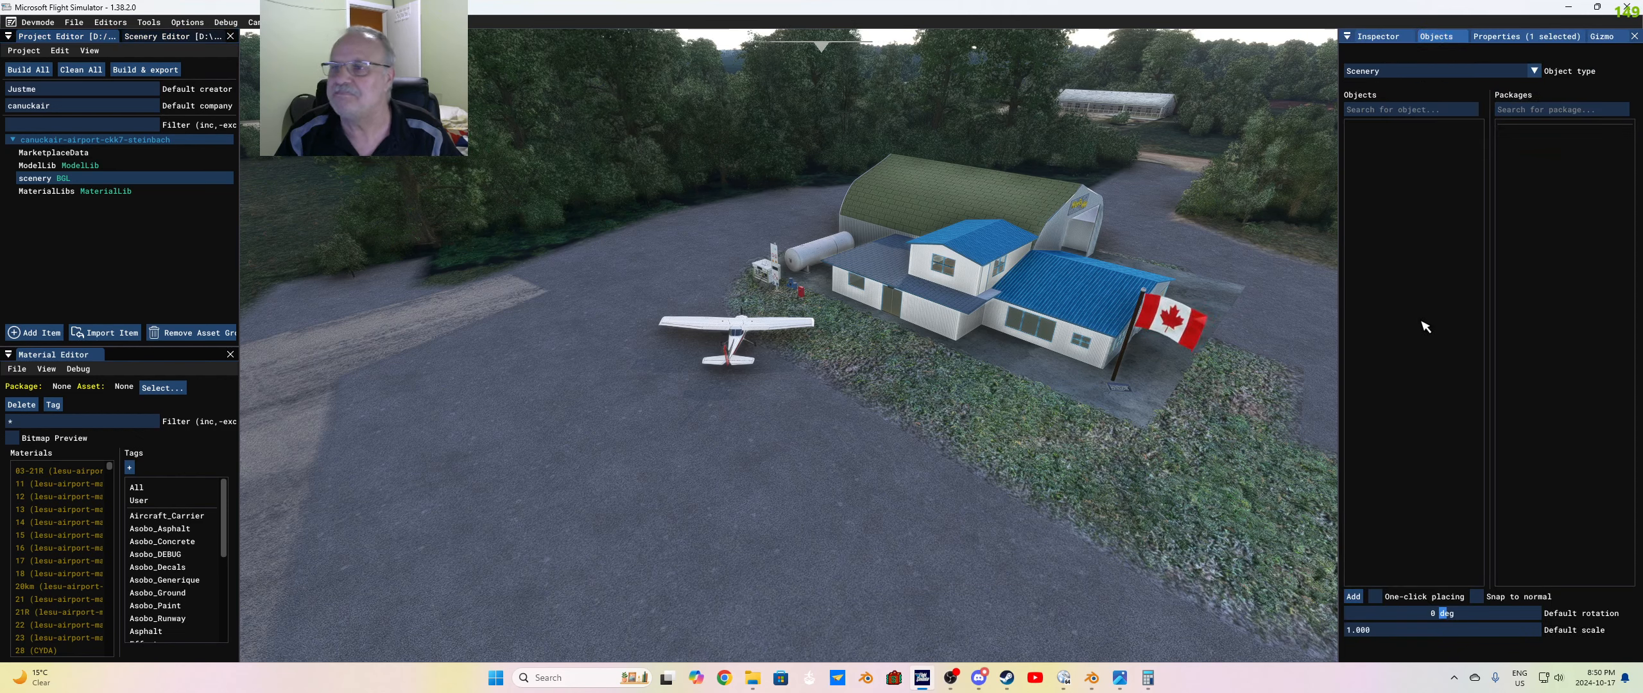
left_click(1515, 110)
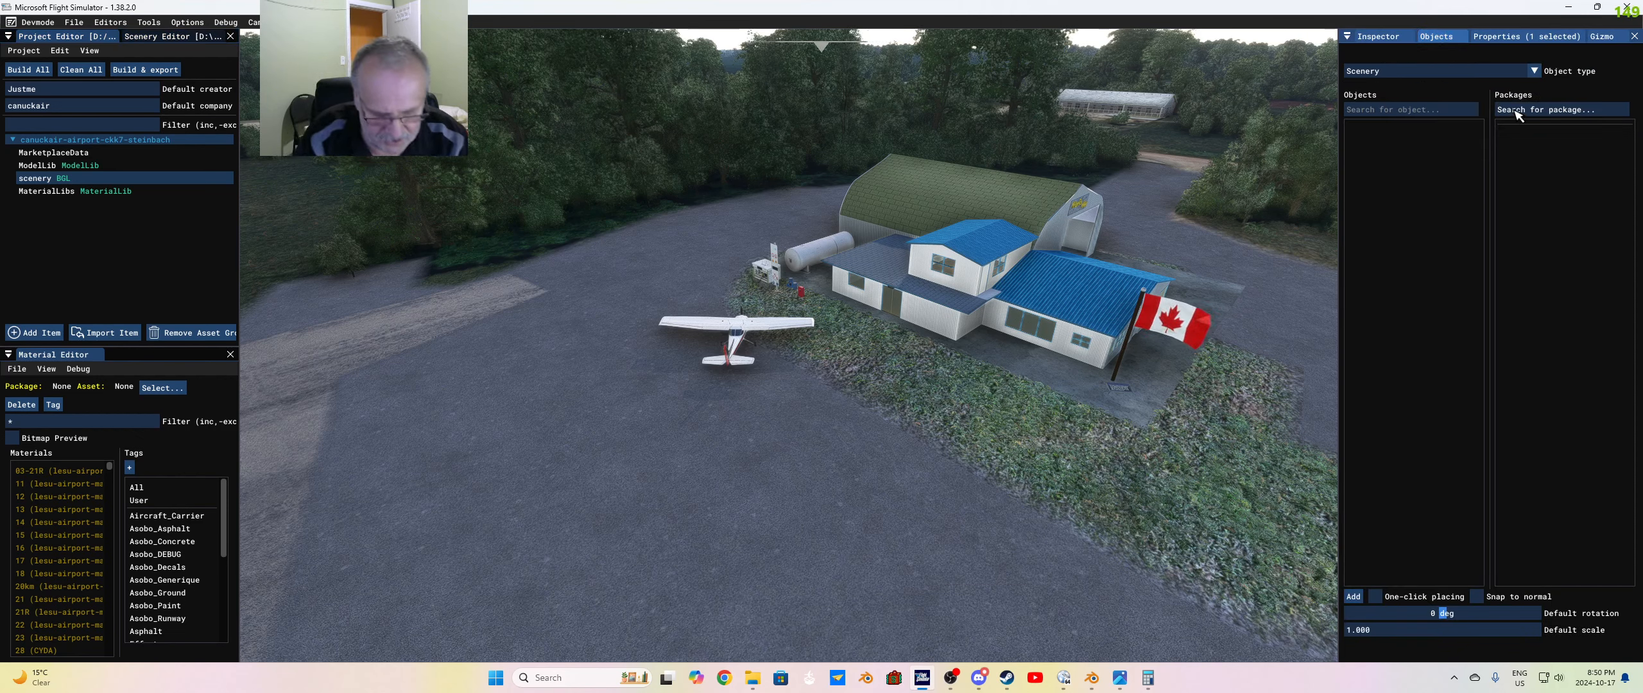
type("ckk7")
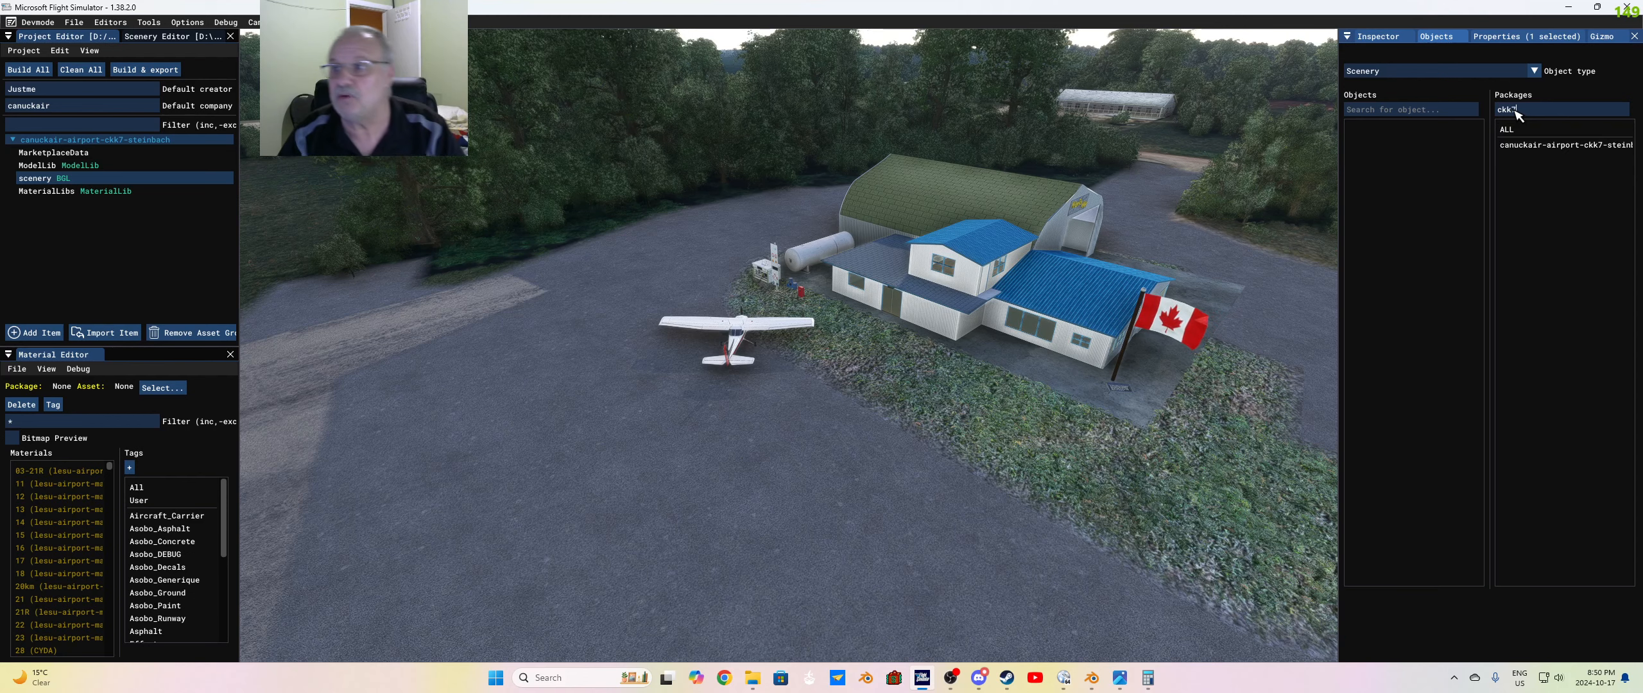
left_click(1540, 148)
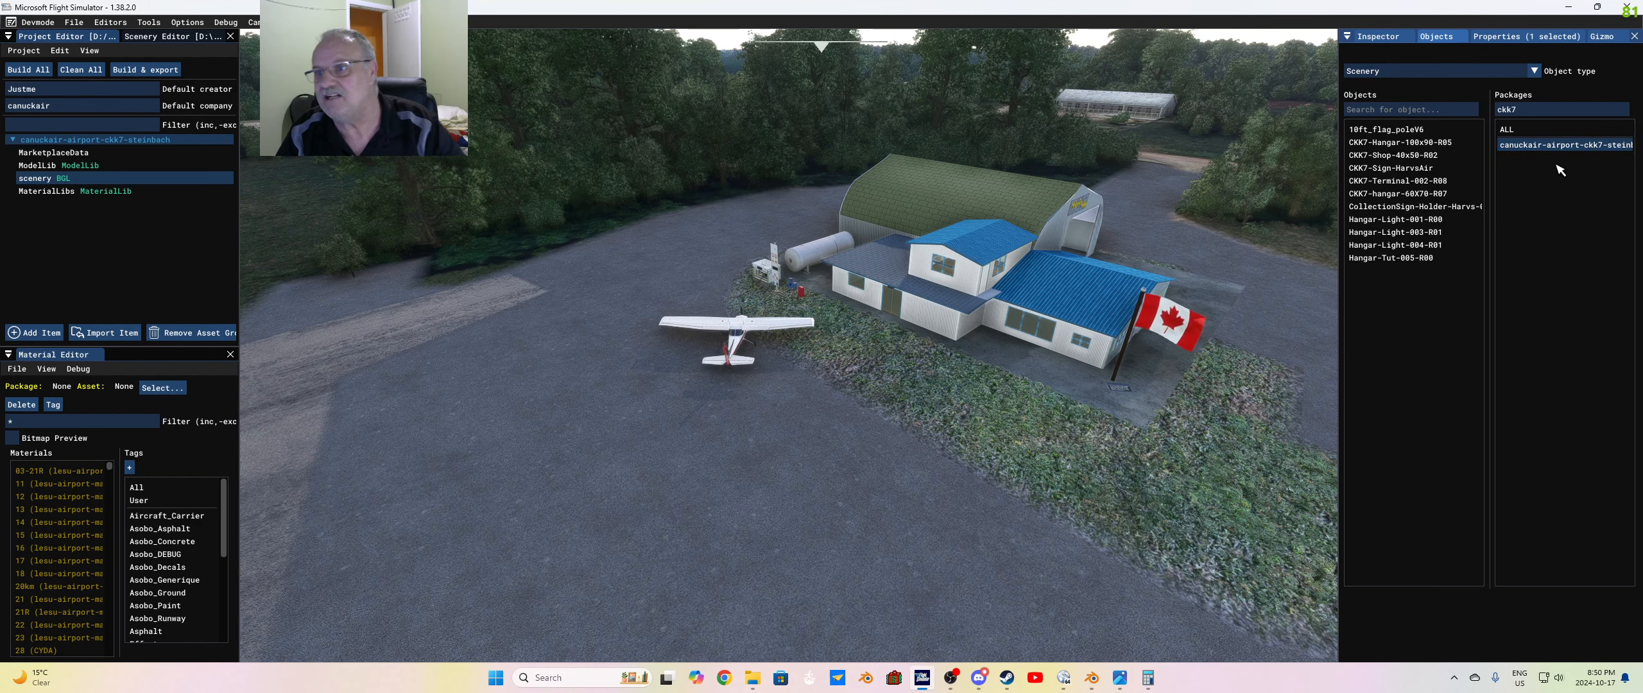
left_click(1392, 259)
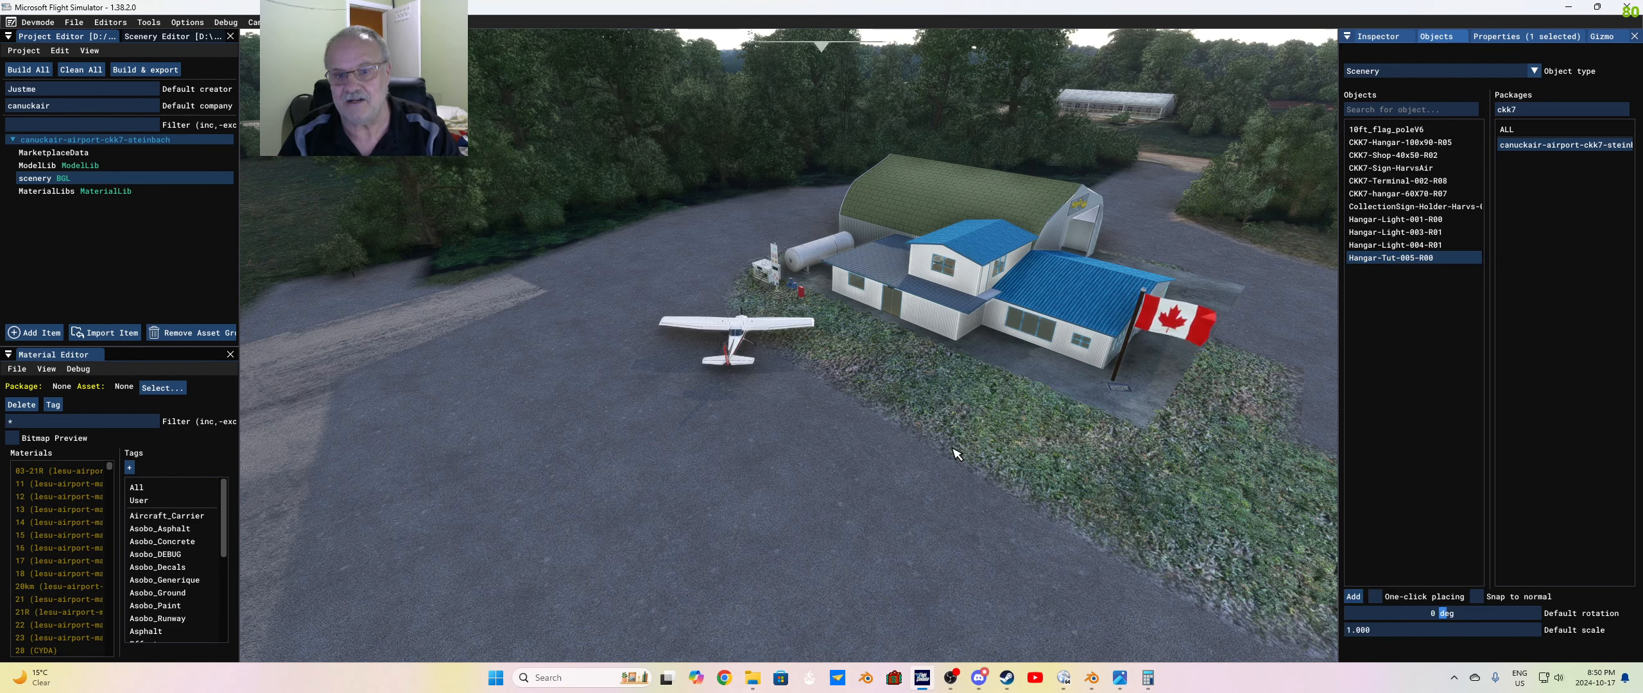
Step: Place one Hangar-Tut-005-R00 on the grass beside the paved taxiway with one-click placing, and turn one-click placing off again
key("d")
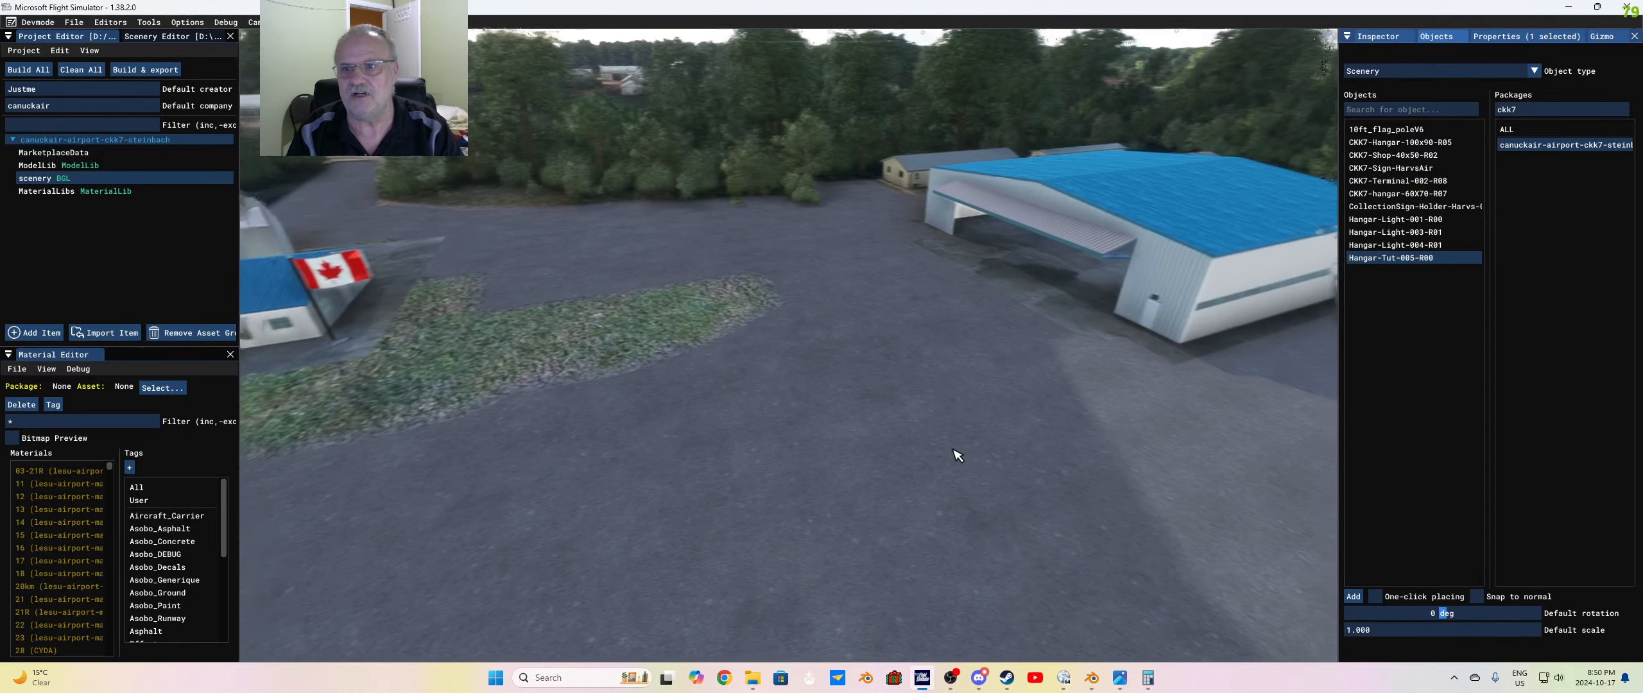
key("d")
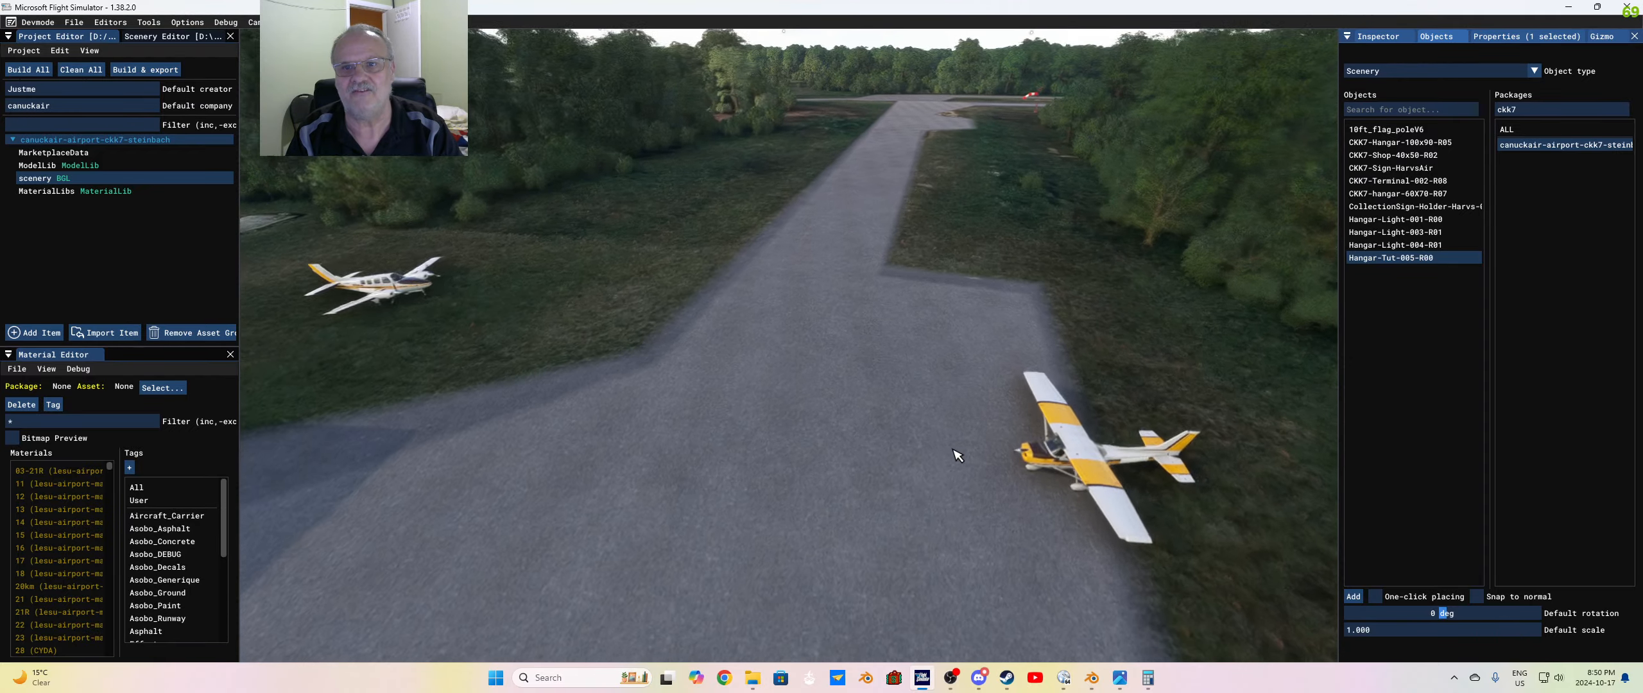
key("w")
key("KP_4")
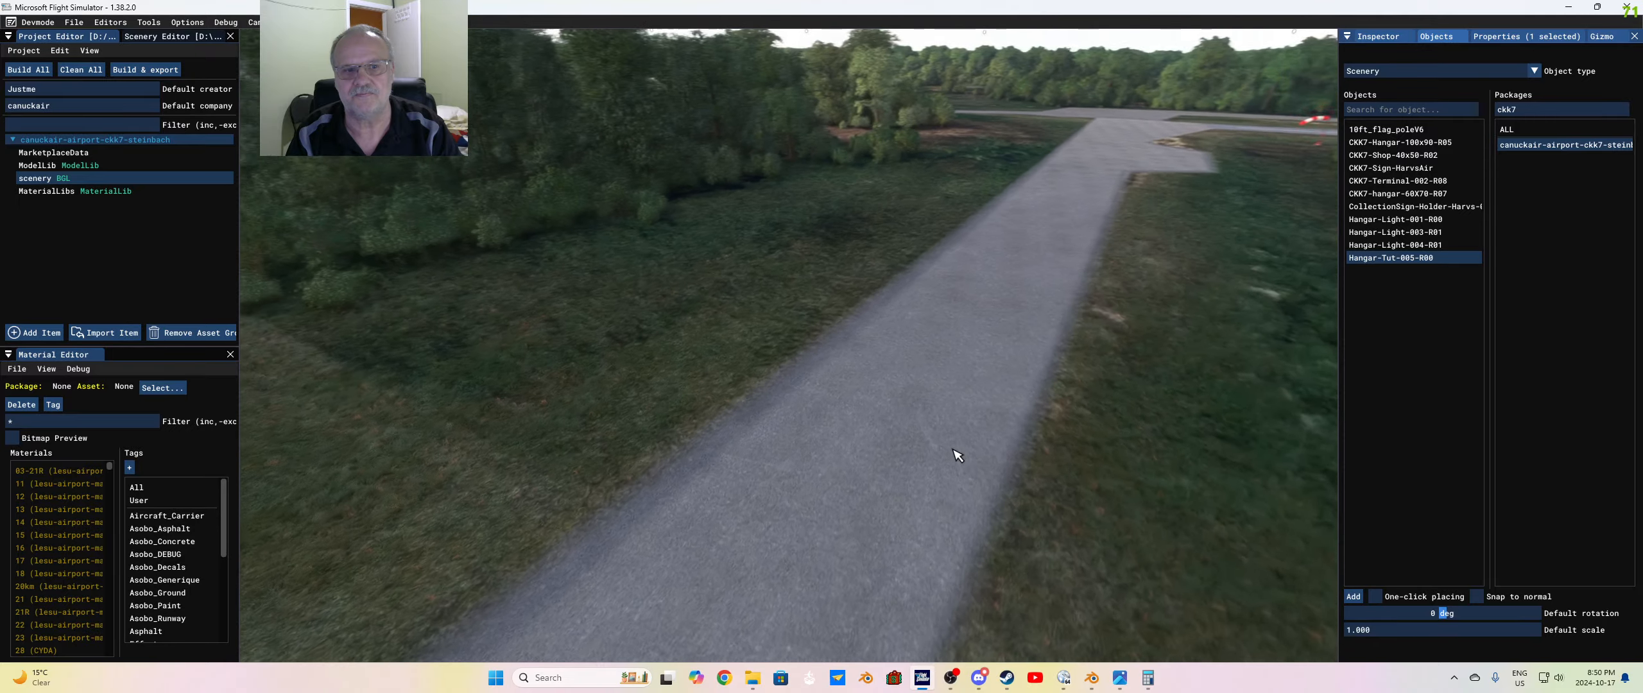
key("KP_4")
key("s")
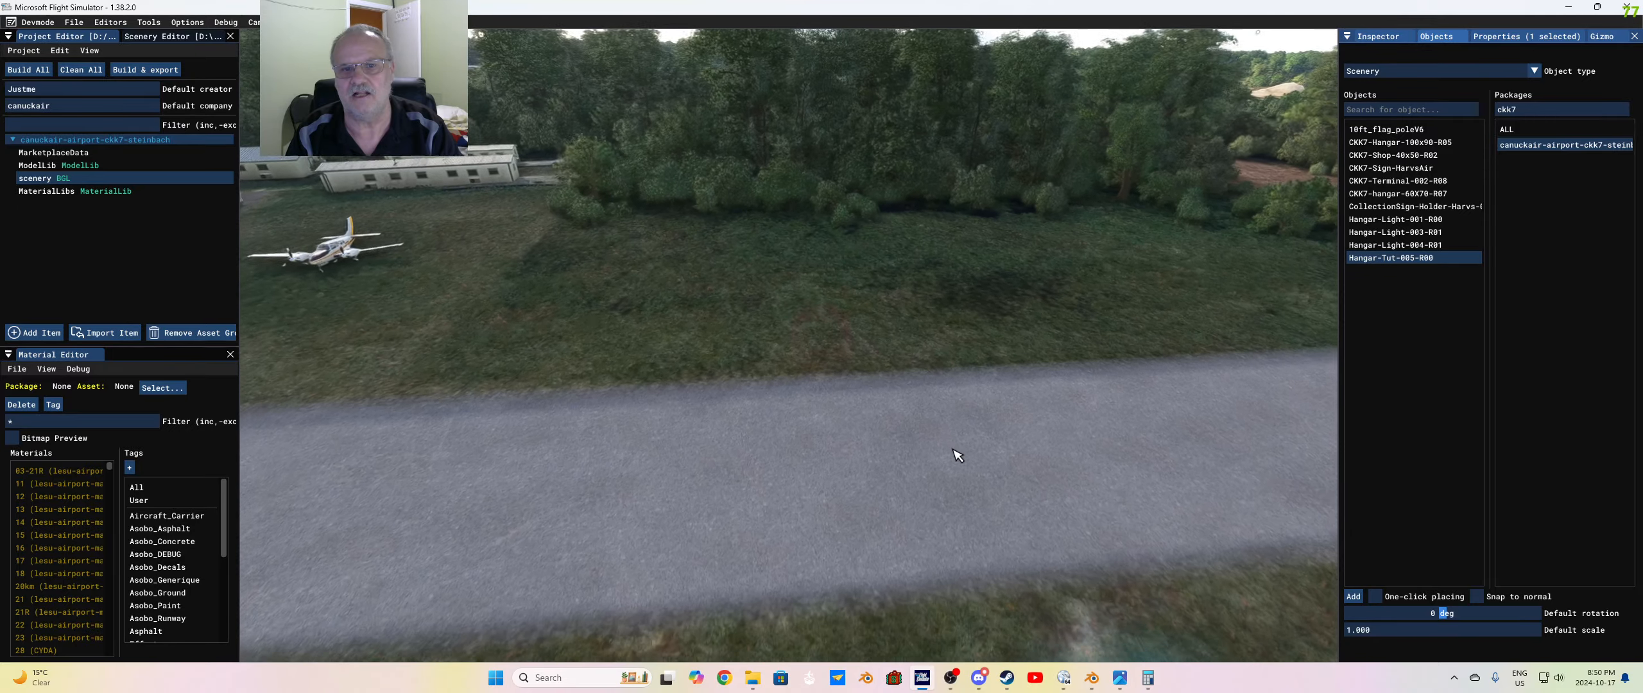
key("KP_4")
key("KP_6")
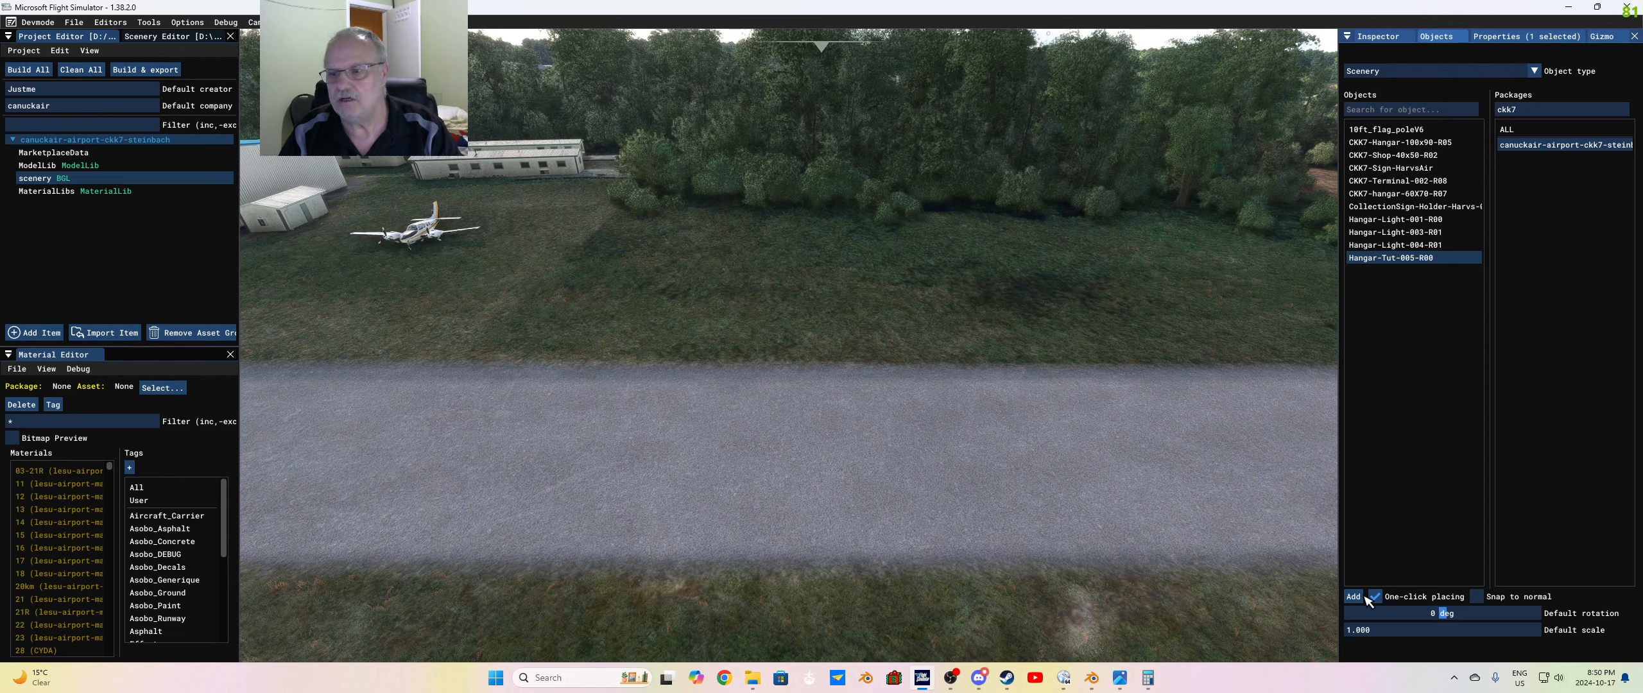
left_click(173, 36)
left_click(821, 359)
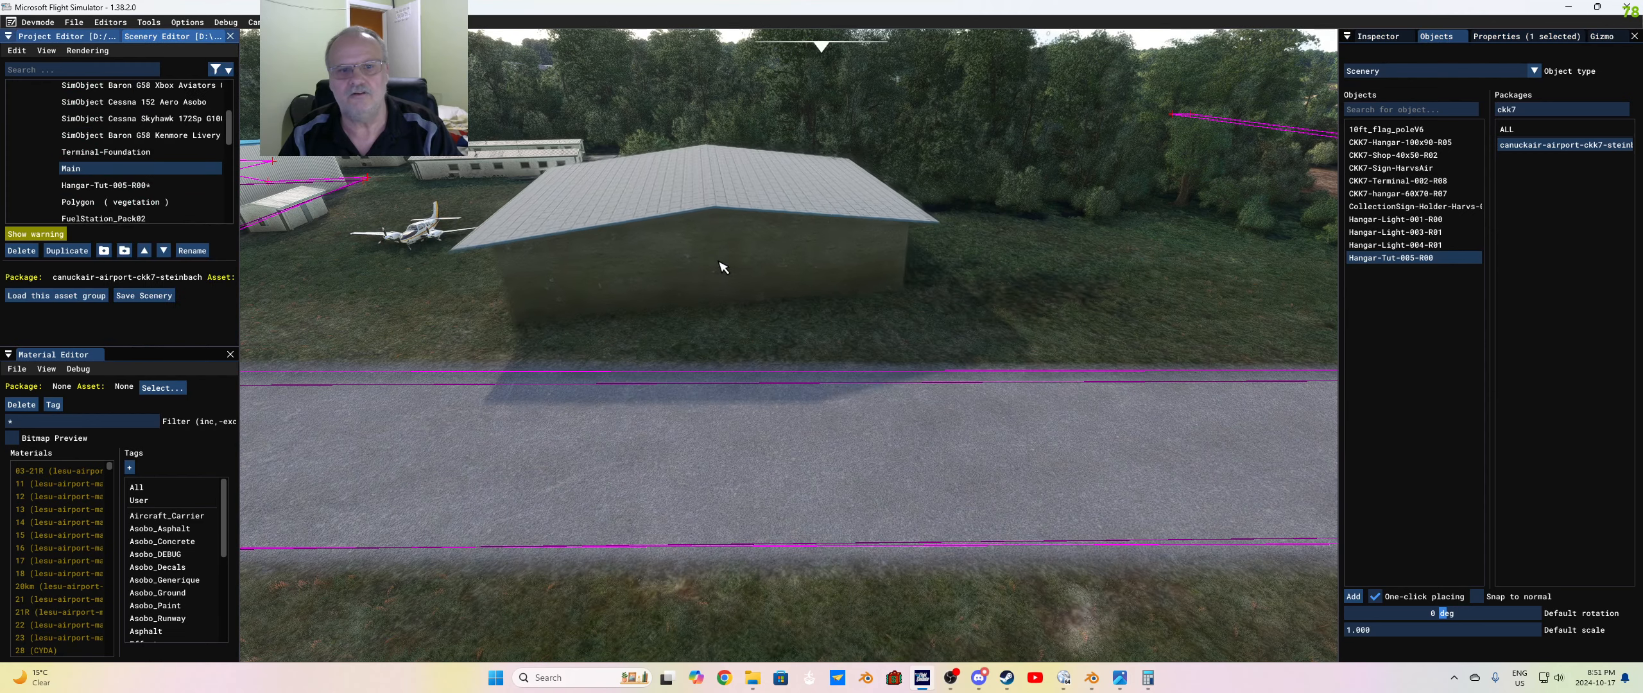
left_click(722, 282)
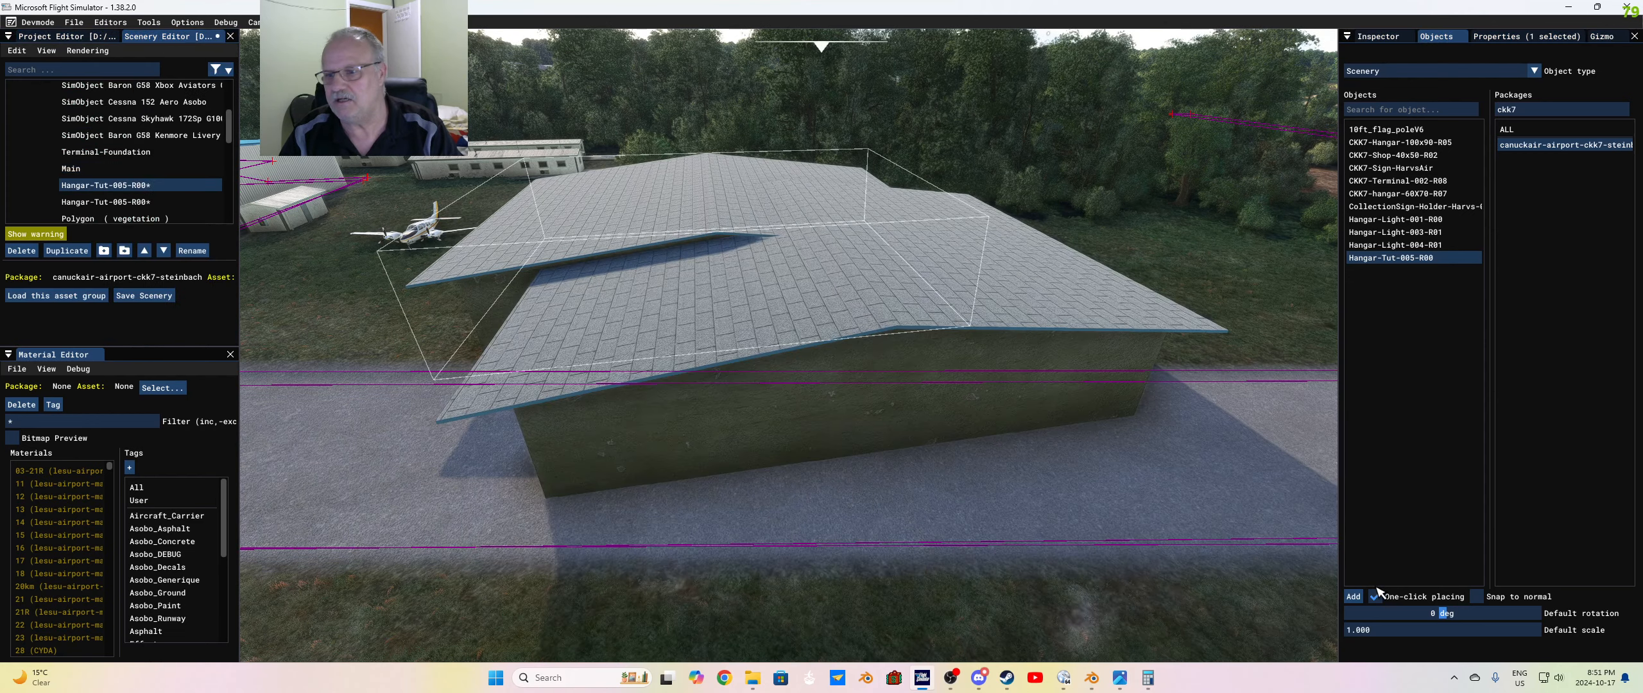
left_click(1379, 600)
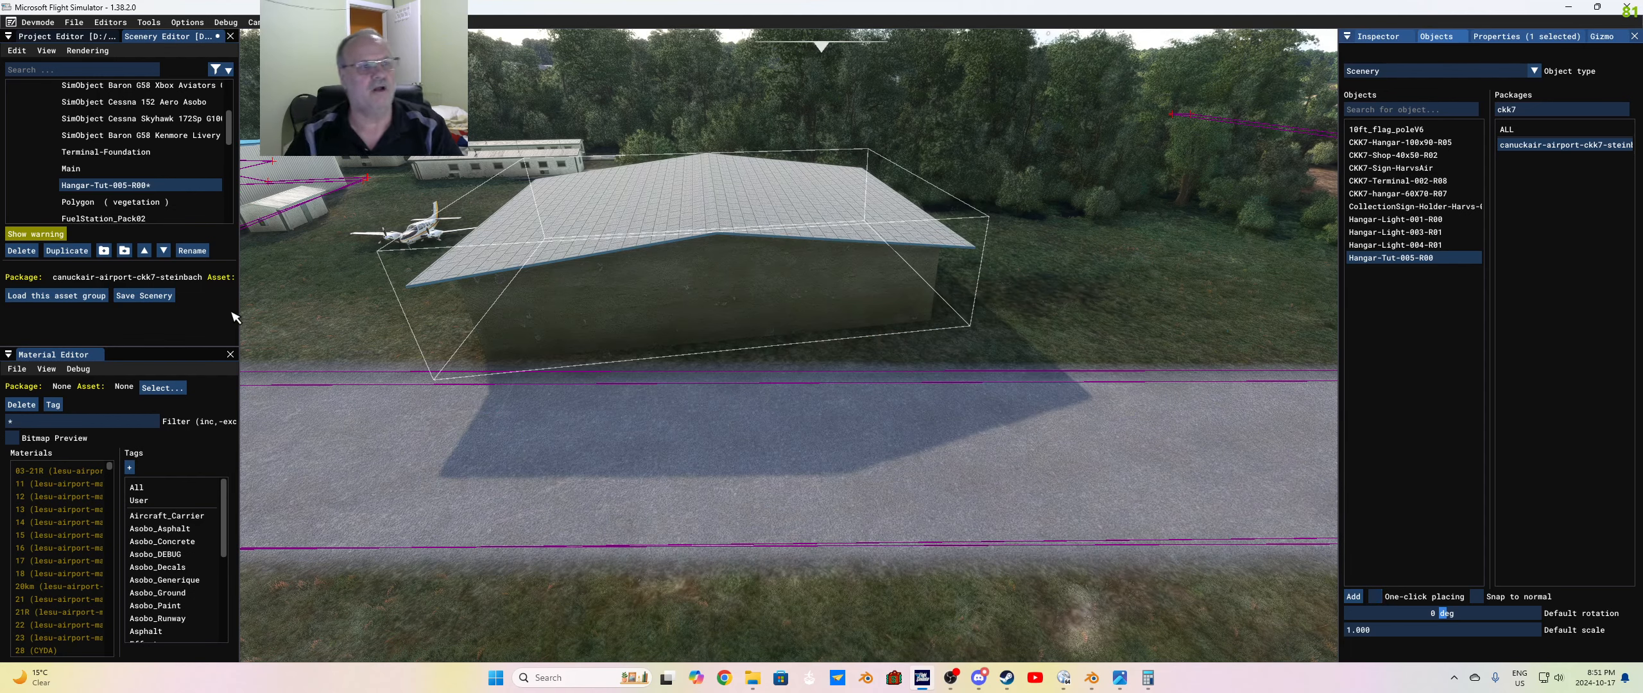
Step: Rotate the placed hangar about its vertical axis to a heading of about 11° so its door opening faces the taxiway
left_click(154, 187)
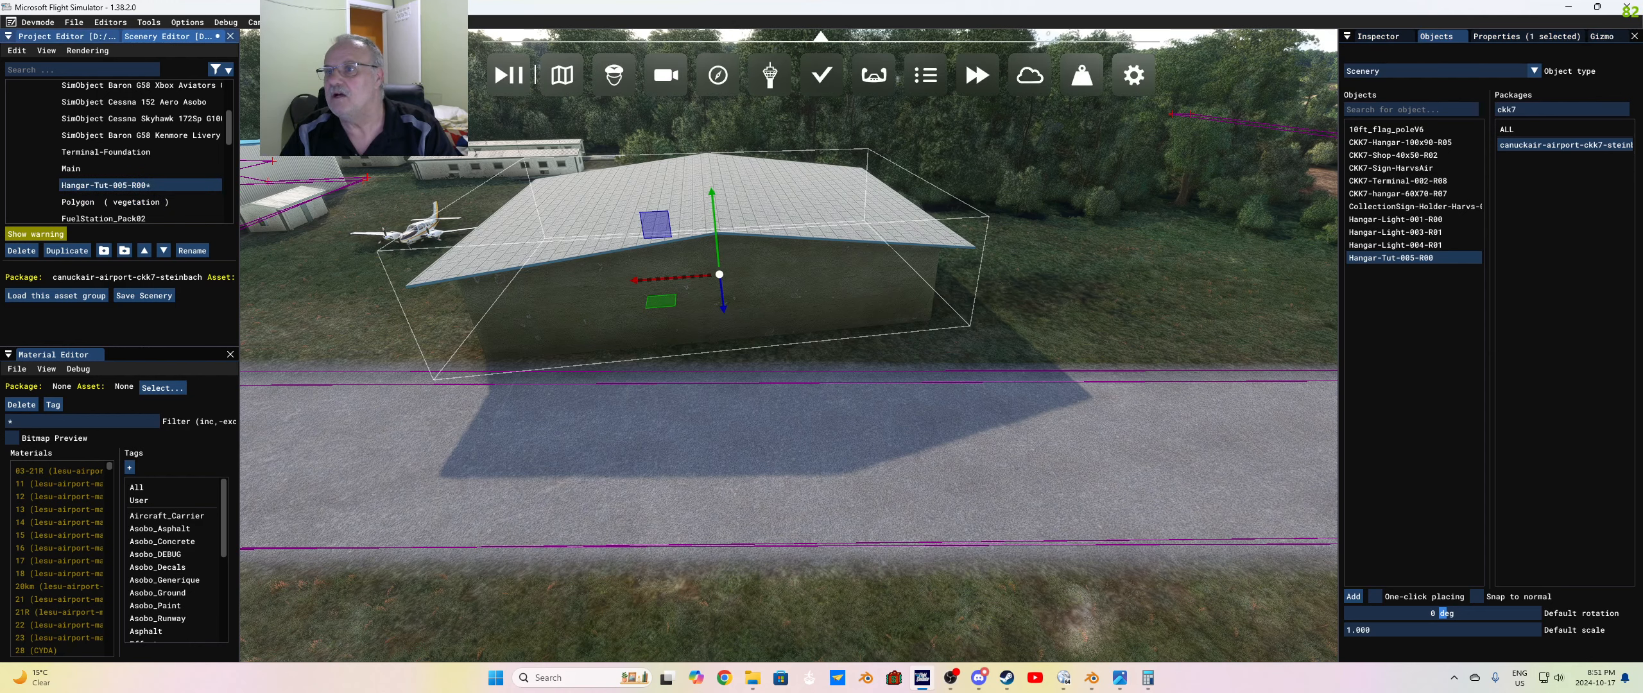
left_click(1603, 39)
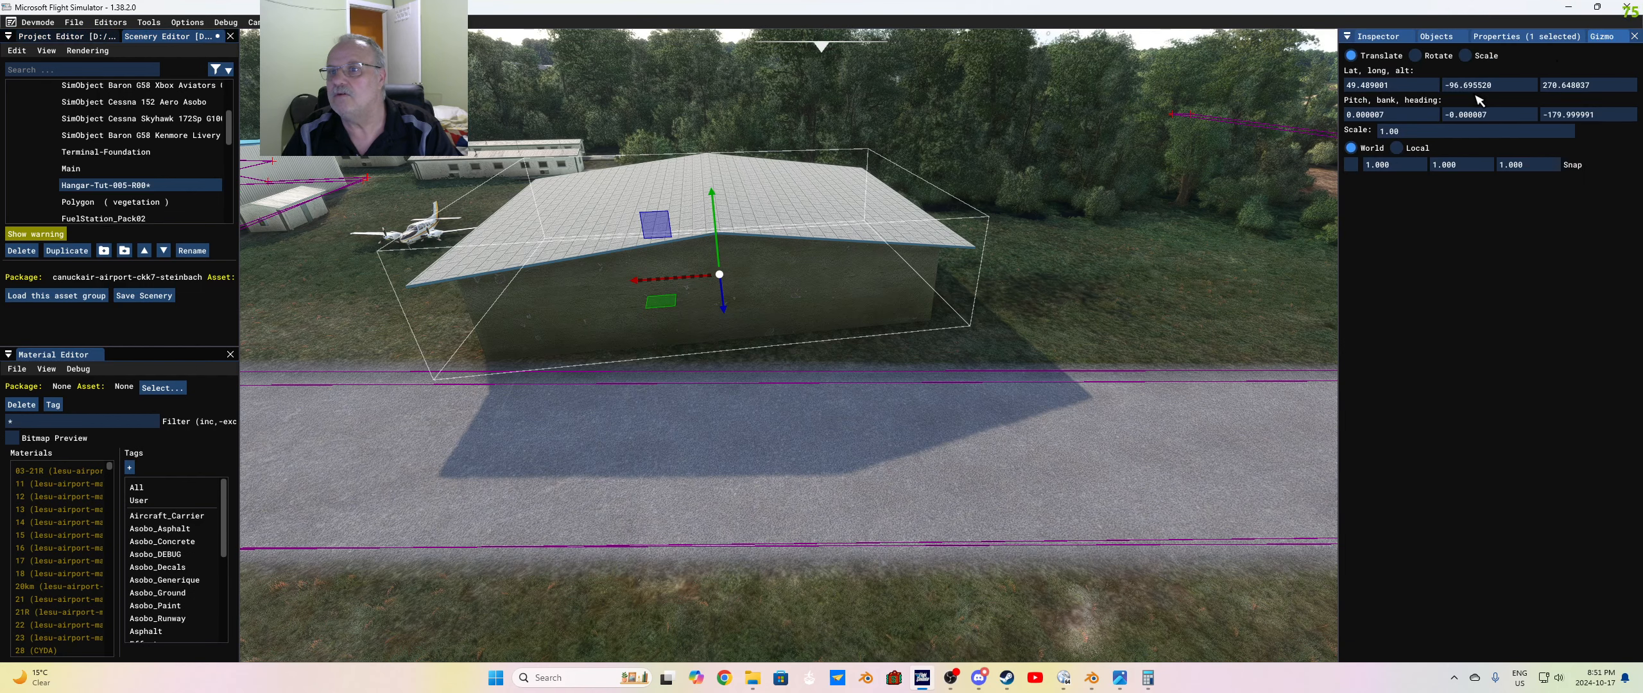
left_click(1416, 55)
left_click_drag(677, 313, 948, 178)
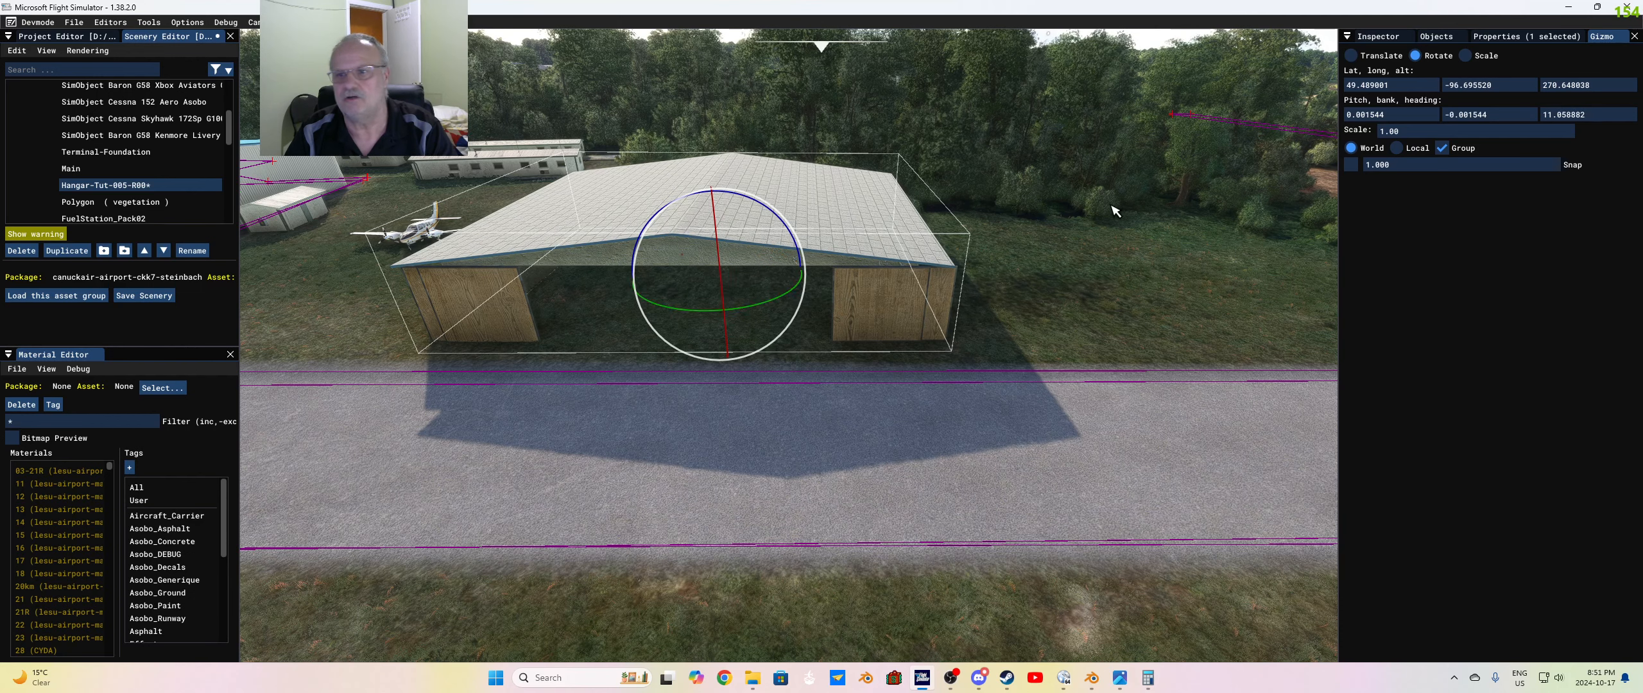
left_click(1078, 263)
left_click(623, 228)
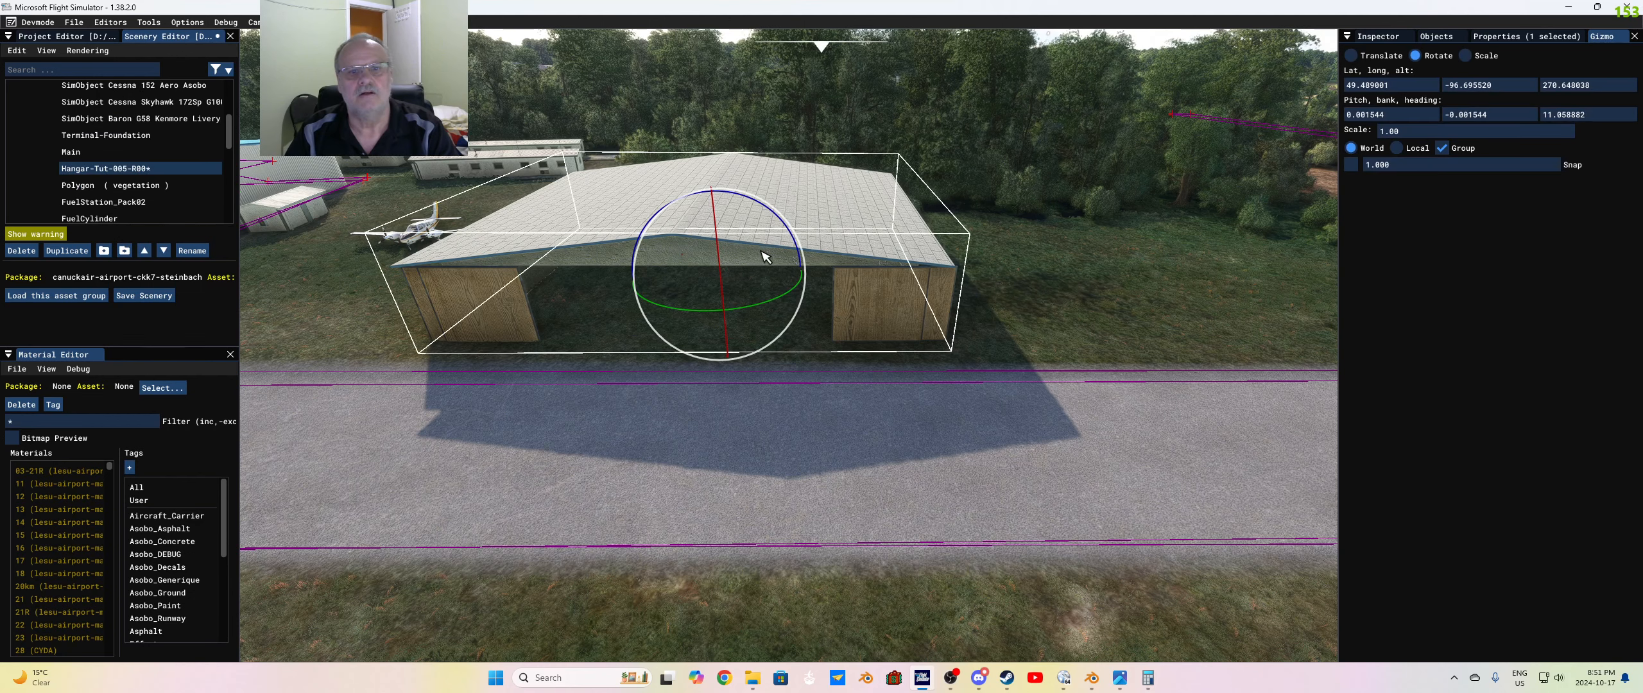
Step: Move the hangar along the grass strip away from the parked plane to about latitude 49.488992, longitude -96.695712
left_click(1351, 56)
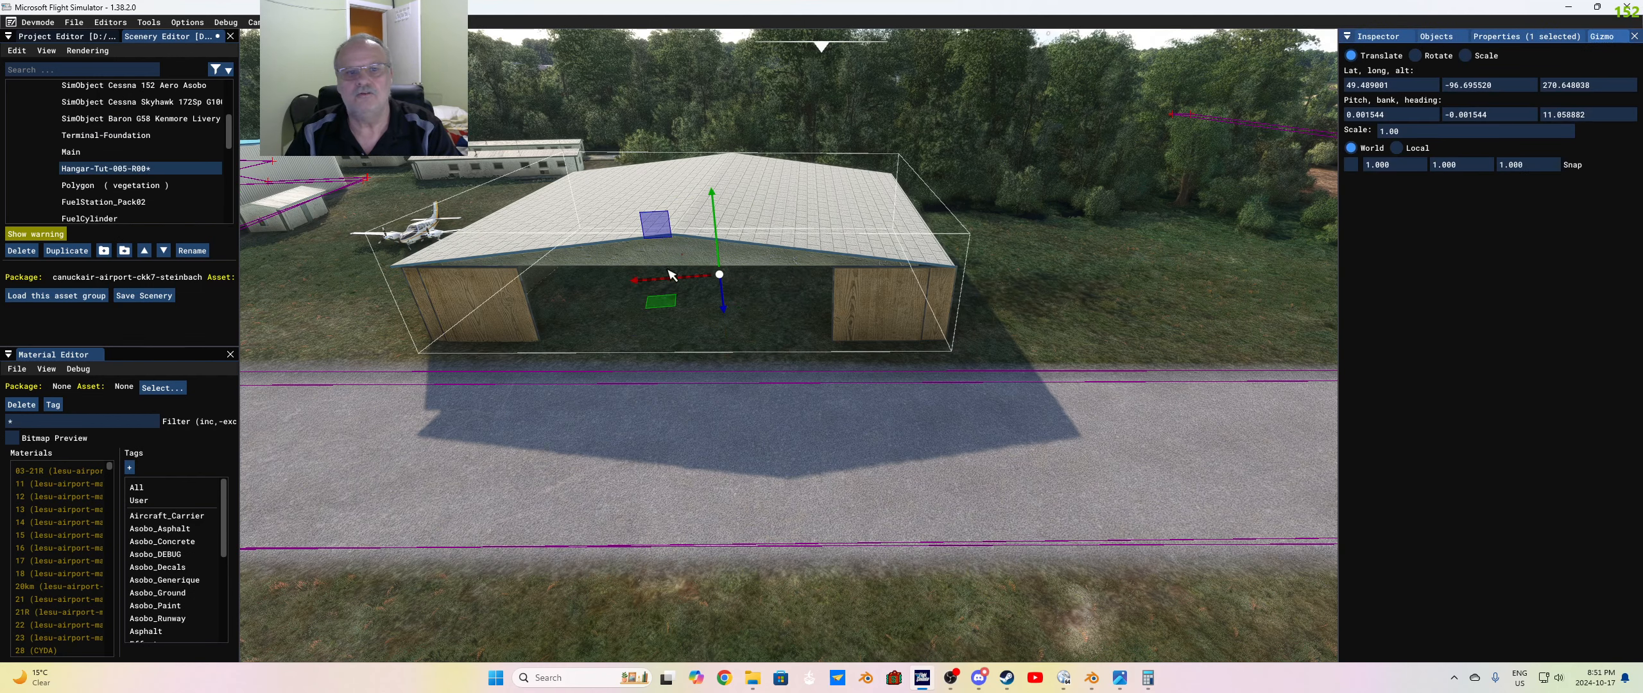
left_click_drag(651, 283, 798, 284)
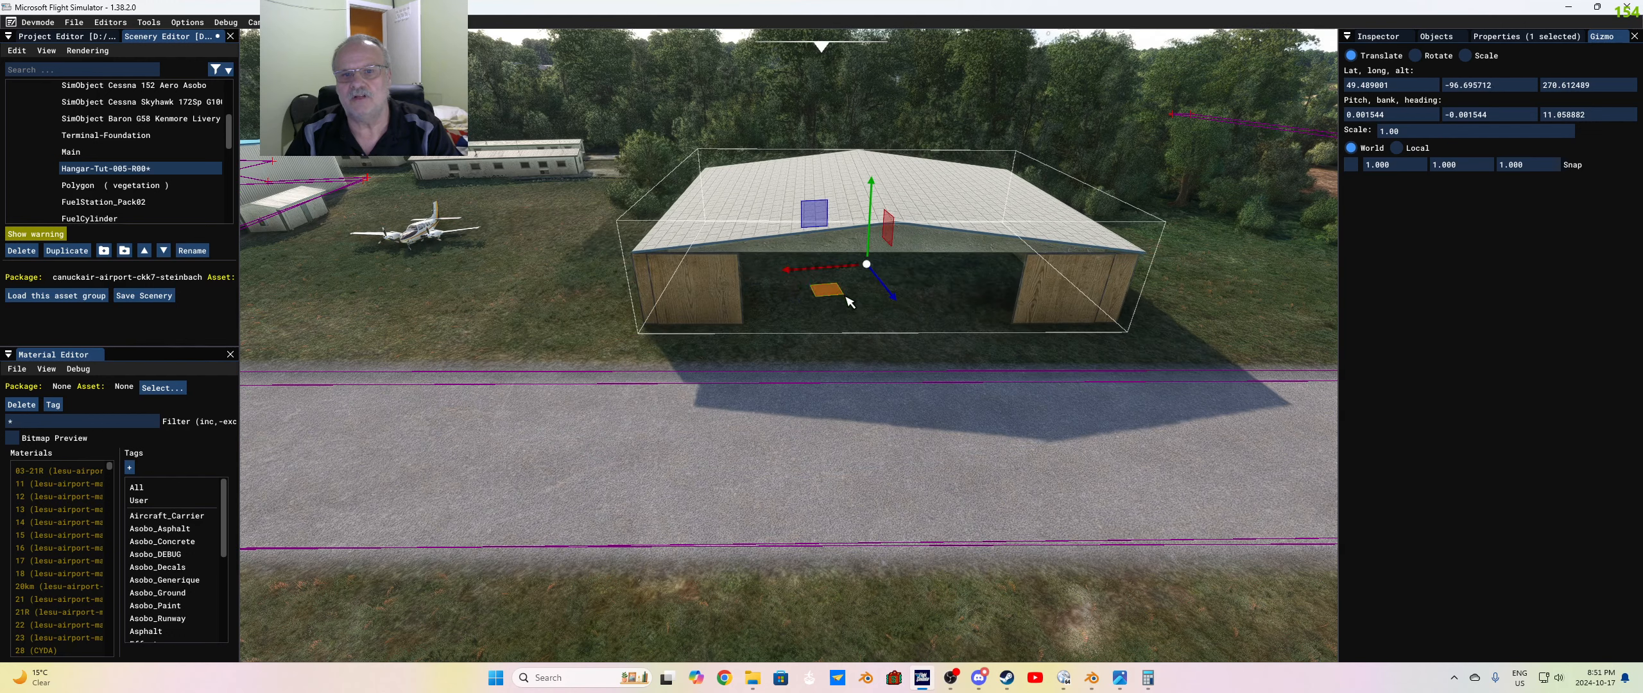
mouse_move(895, 300)
left_mouse_down()
mouse_move(900, 323)
mouse_move(892, 292)
left_mouse_up()
key("d")
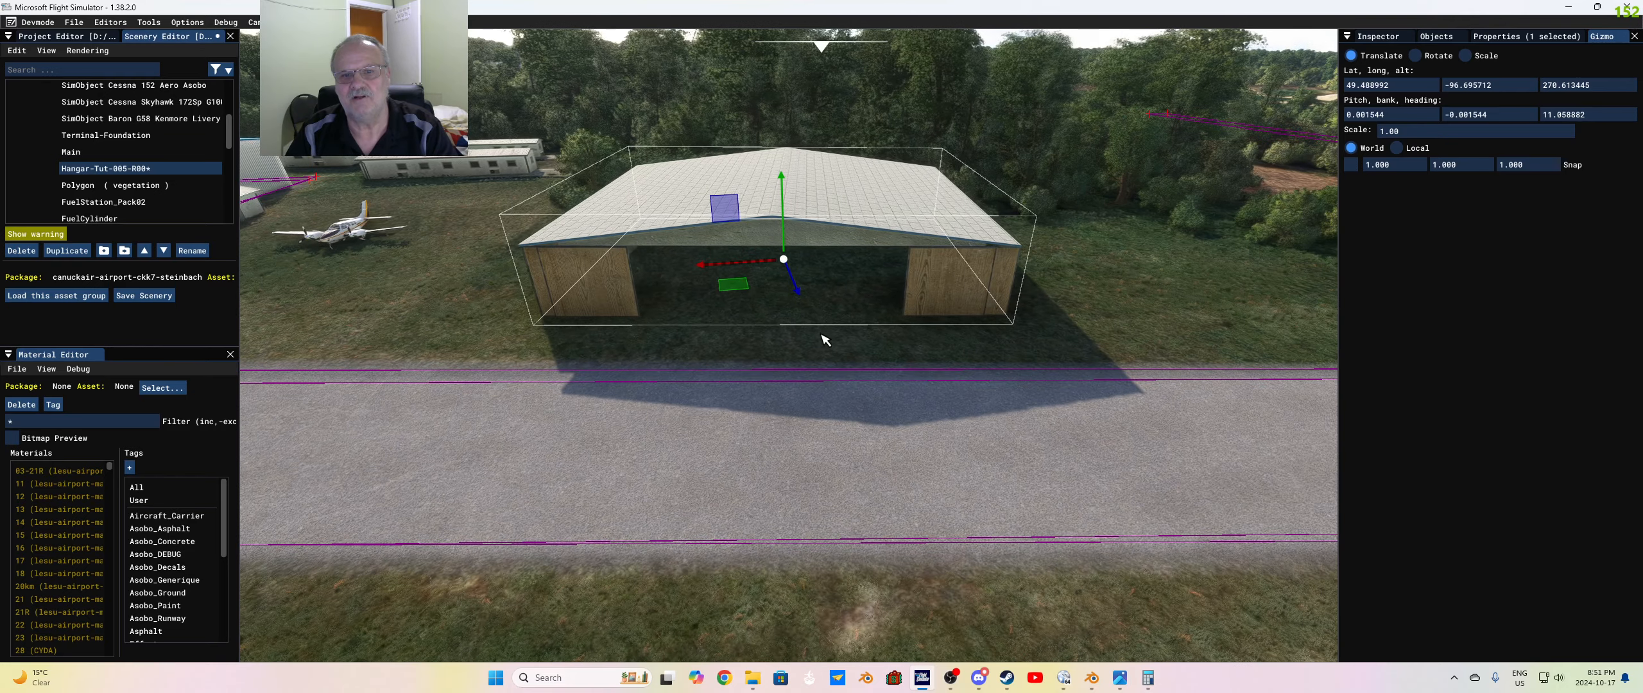
key("w")
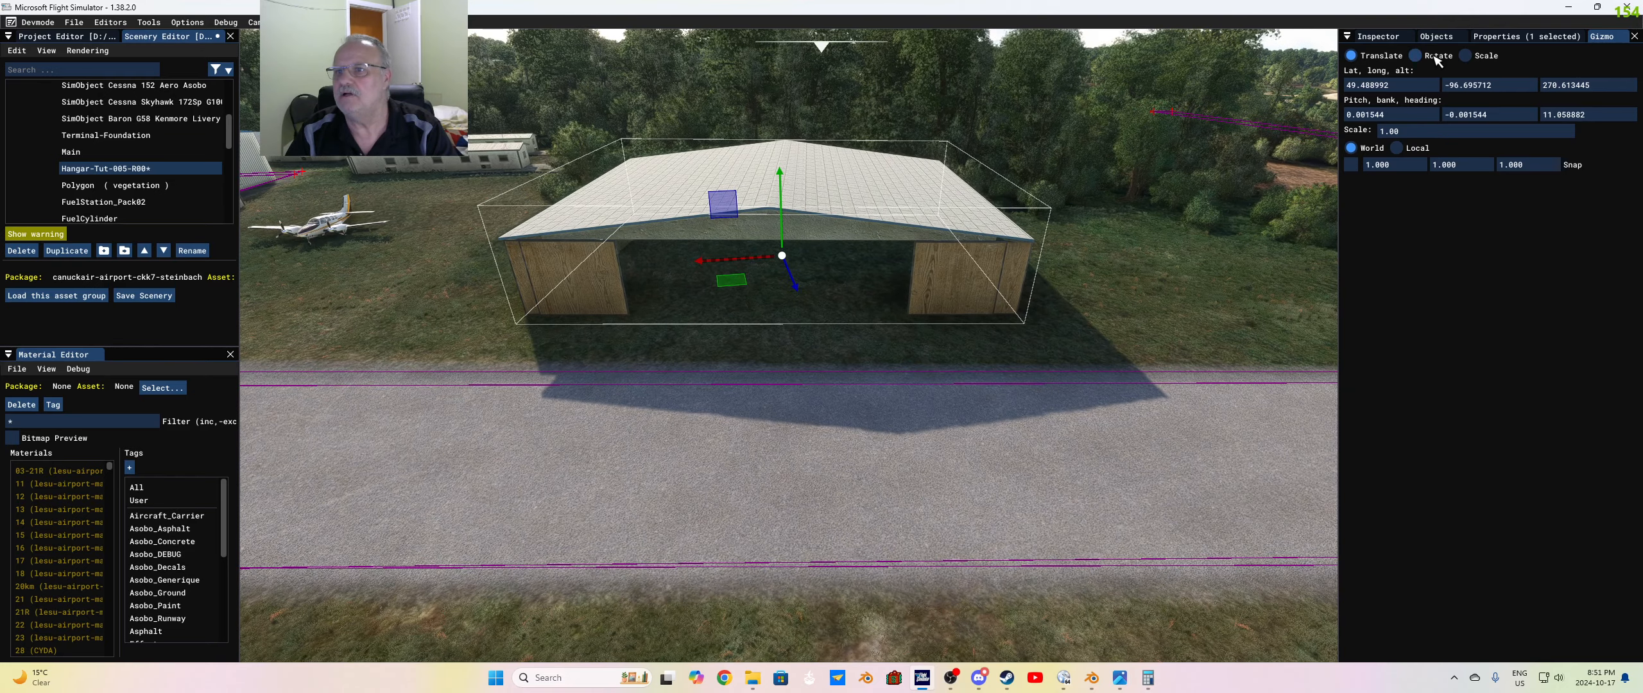
Step: Rotate the hangar slightly further about its vertical axis to a heading of about 15.7°
left_click(1414, 56)
key("w")
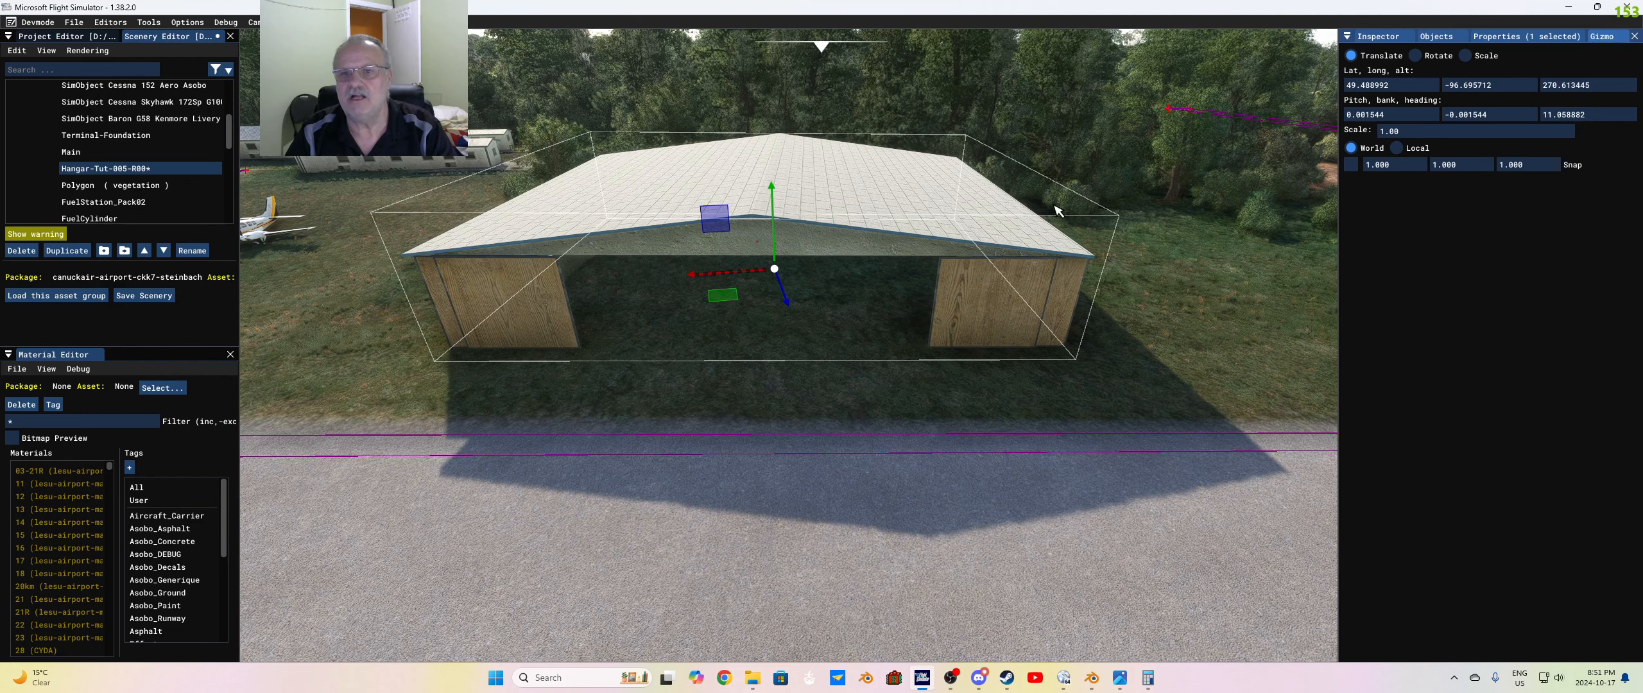
left_click(1414, 56)
left_click_drag(850, 292, 915, 289)
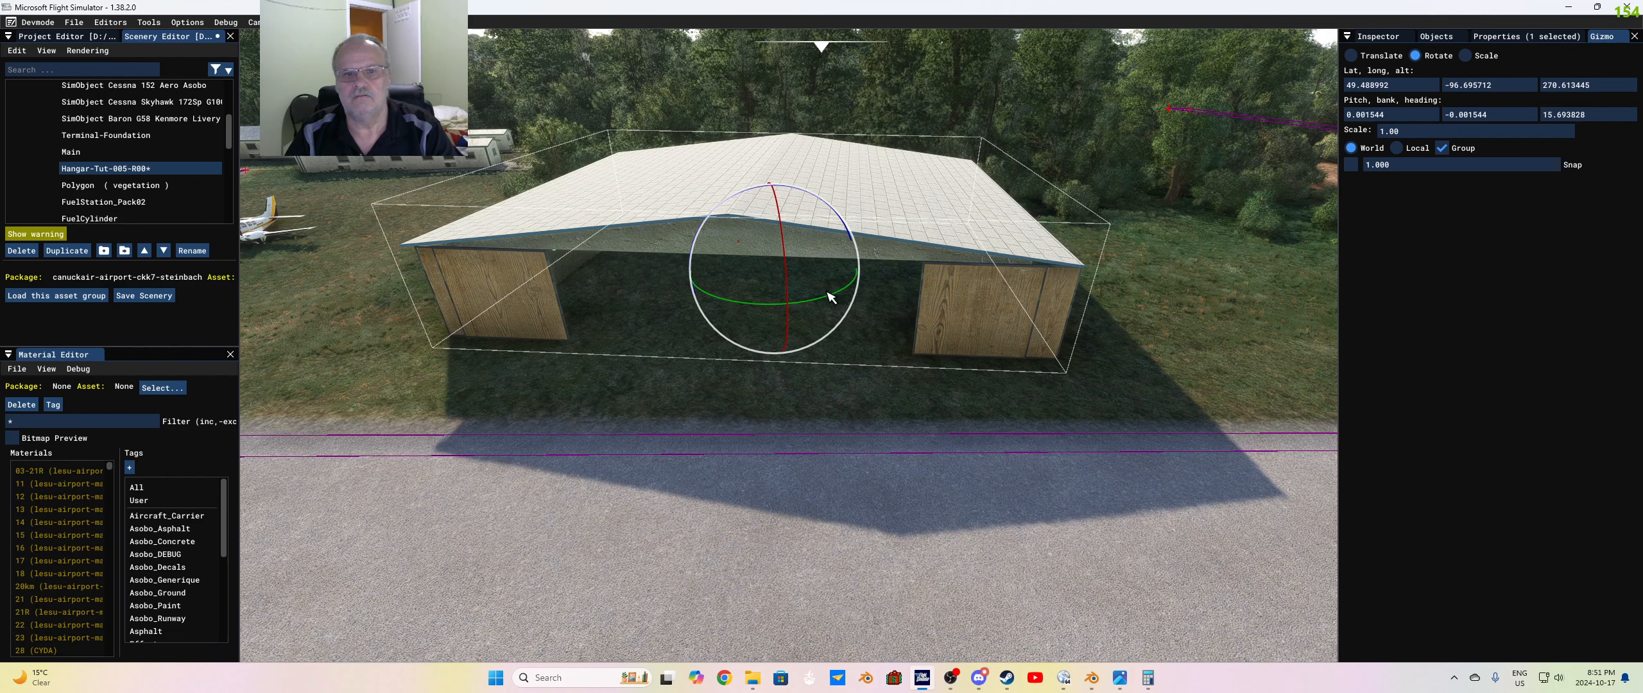
Step: Rotate the hangar about its vertical axis back to a heading of about 12.9°, restore Translate mode and deselect the hangar
left_click_drag(827, 304, 866, 301)
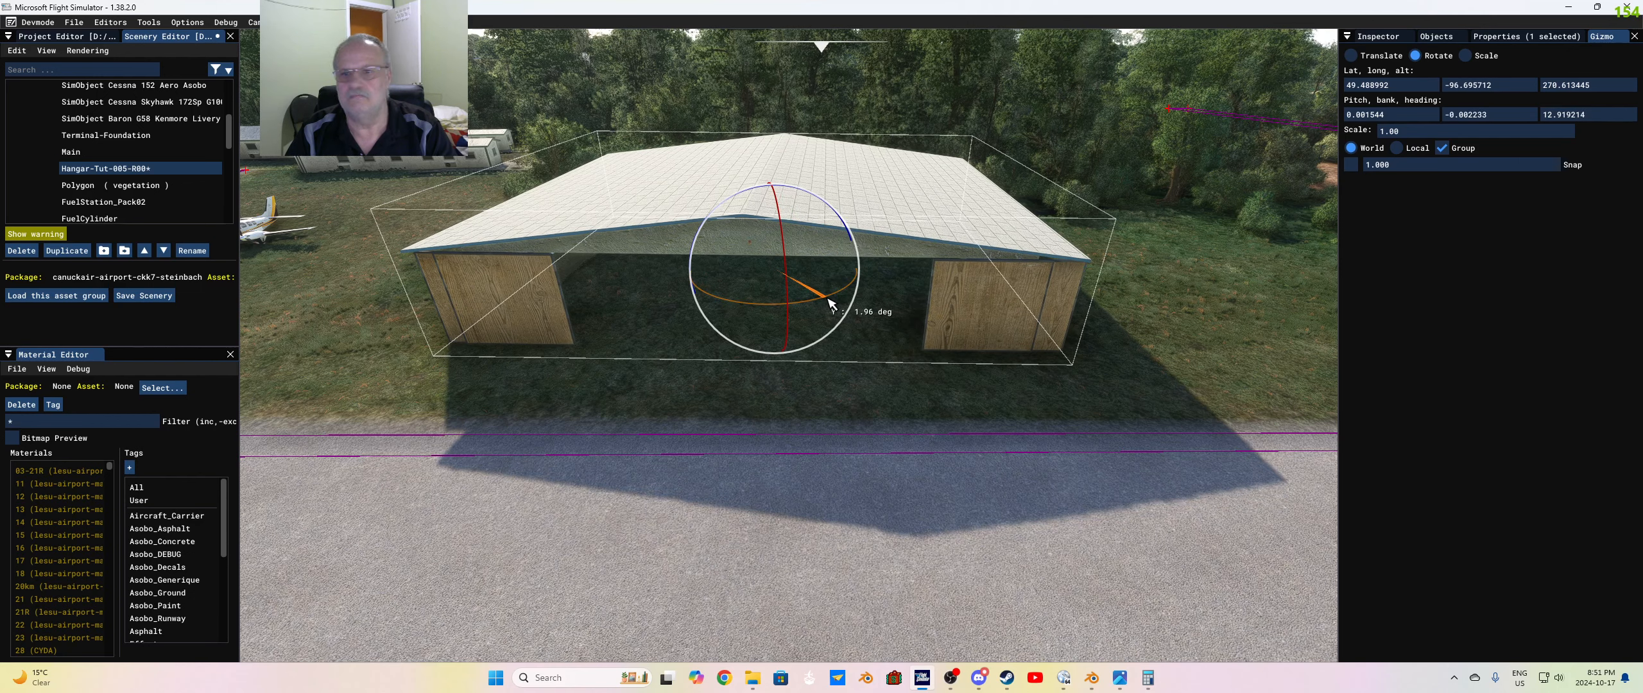
left_click(1350, 56)
left_click(1071, 432)
scroll(842, 407, "down", 1)
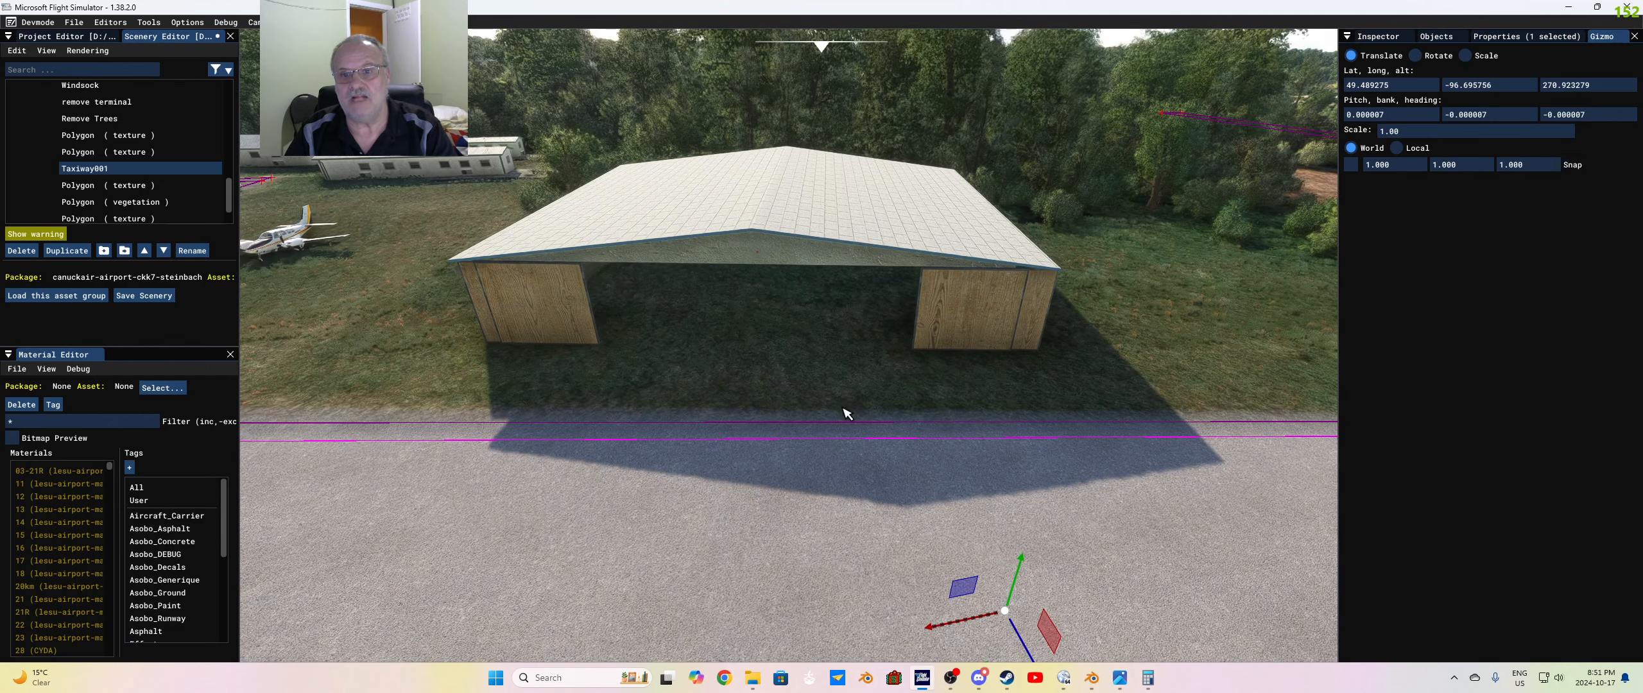
Step: Examine the placed hangar's front, side and alignment with the taxiway and neighbouring buildings in daylight
scroll(848, 397, "up", 3)
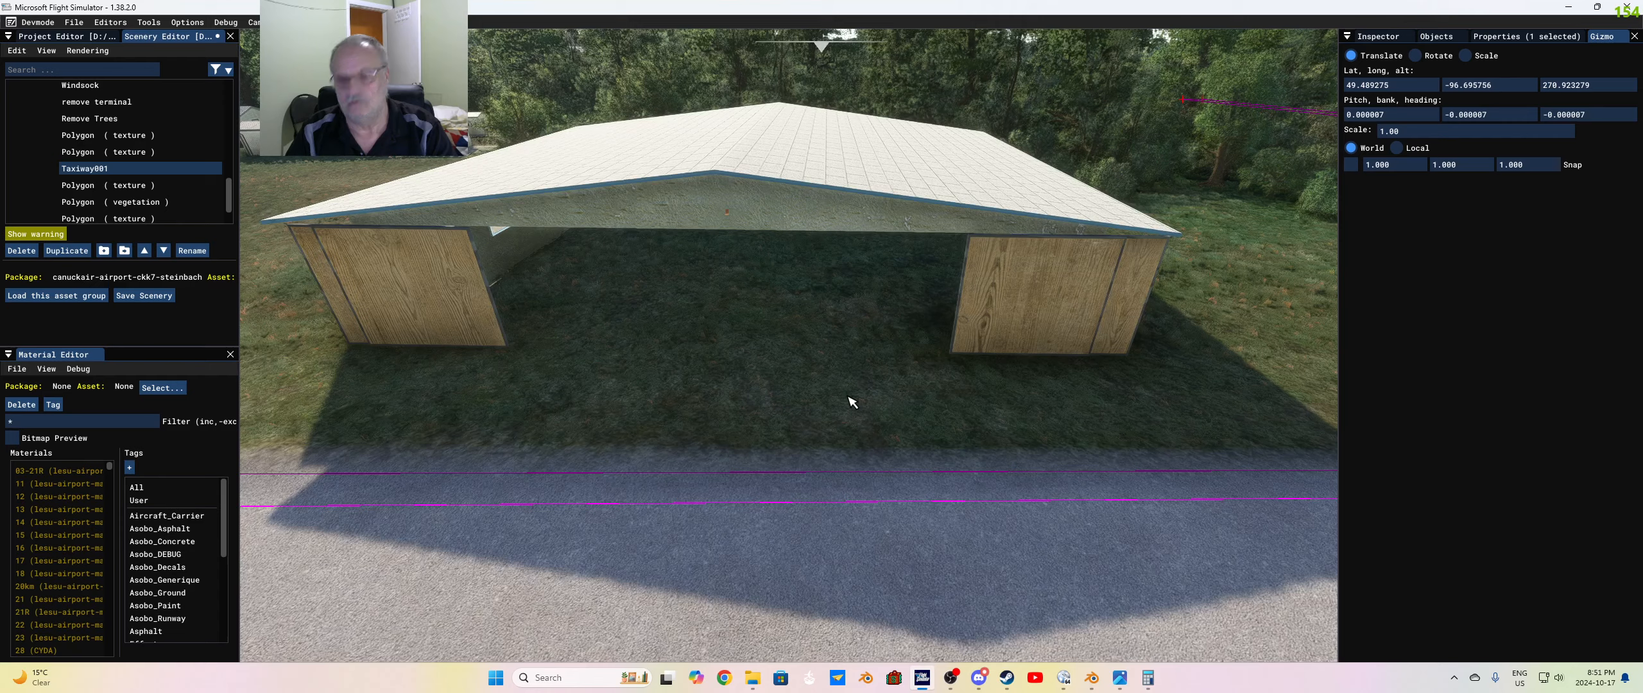
right_click_drag(849, 396, 848, 397)
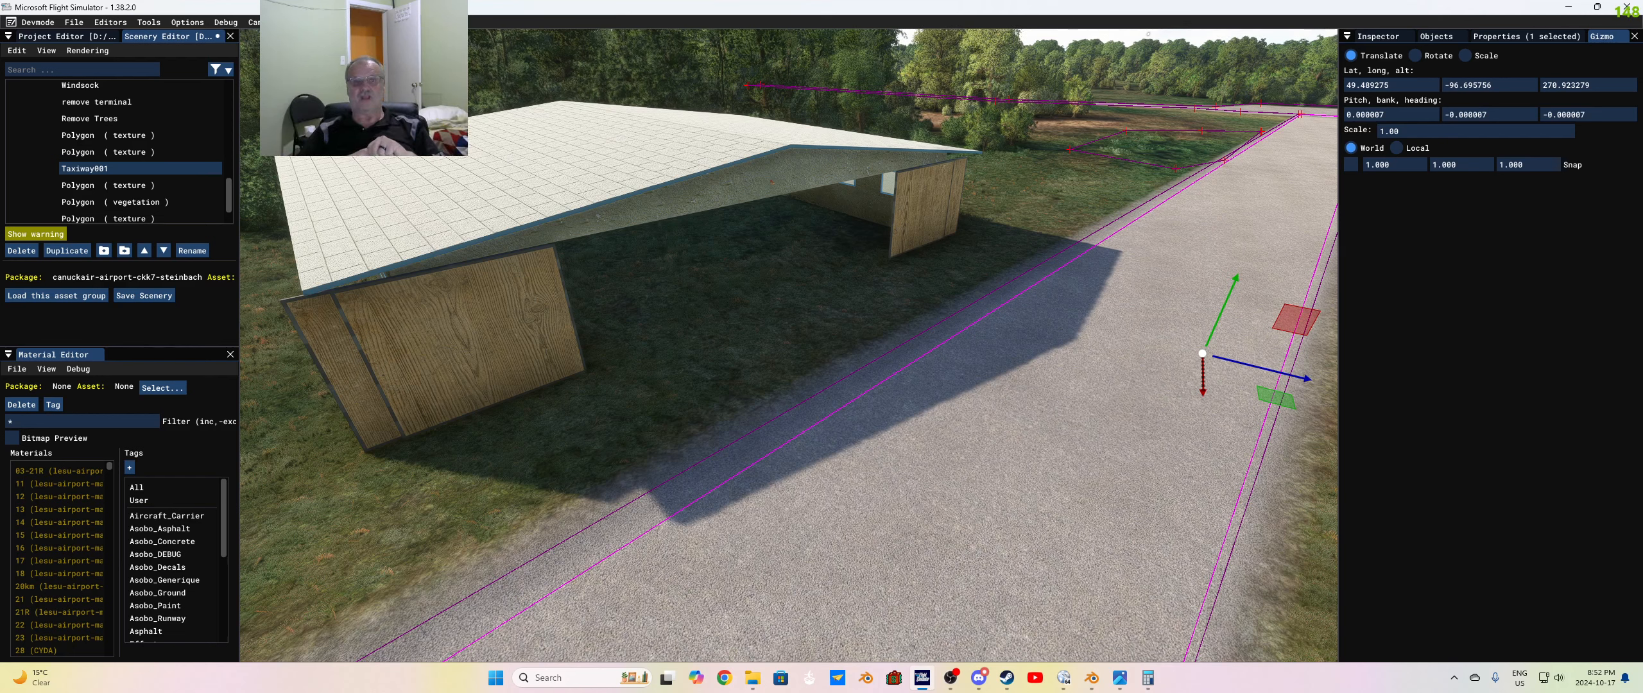
key("a")
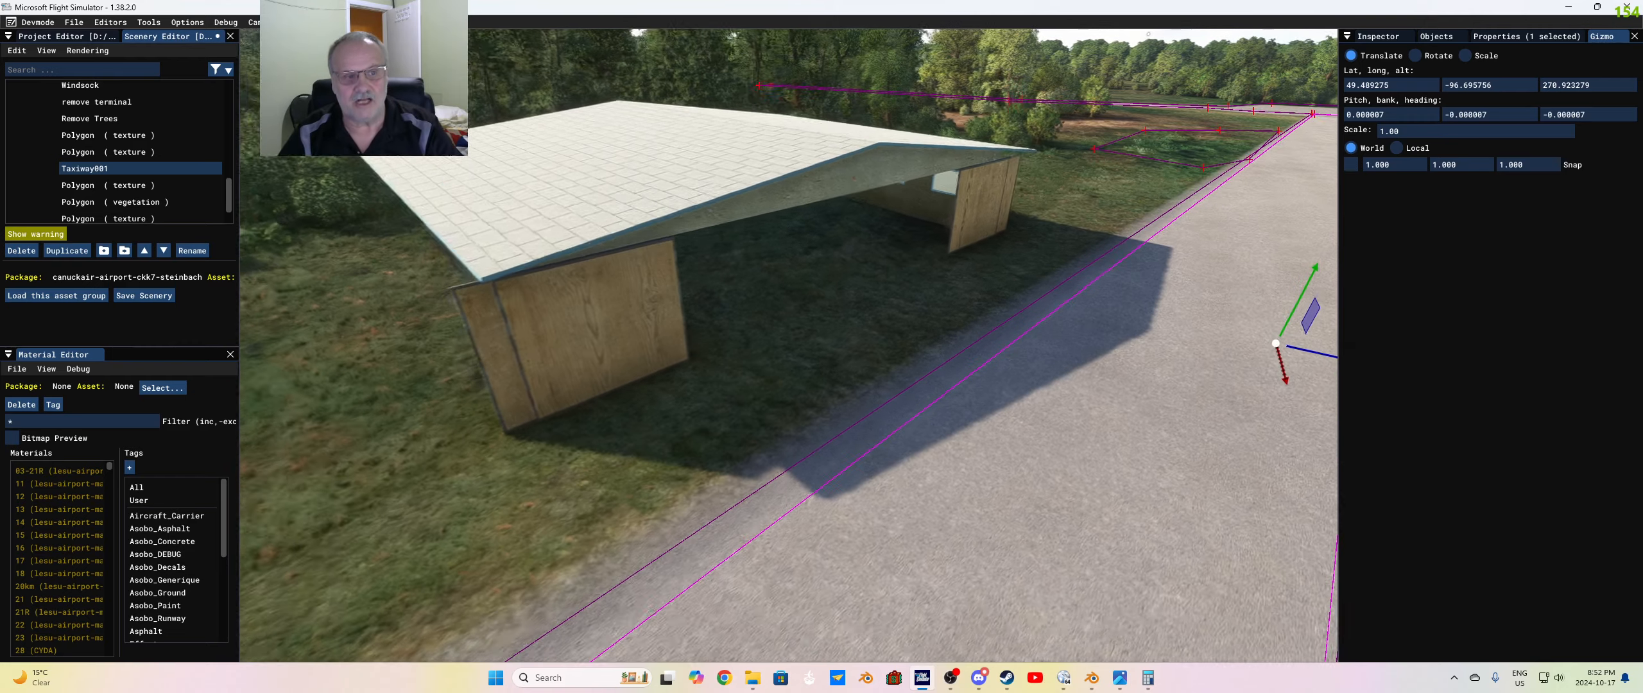
key("s")
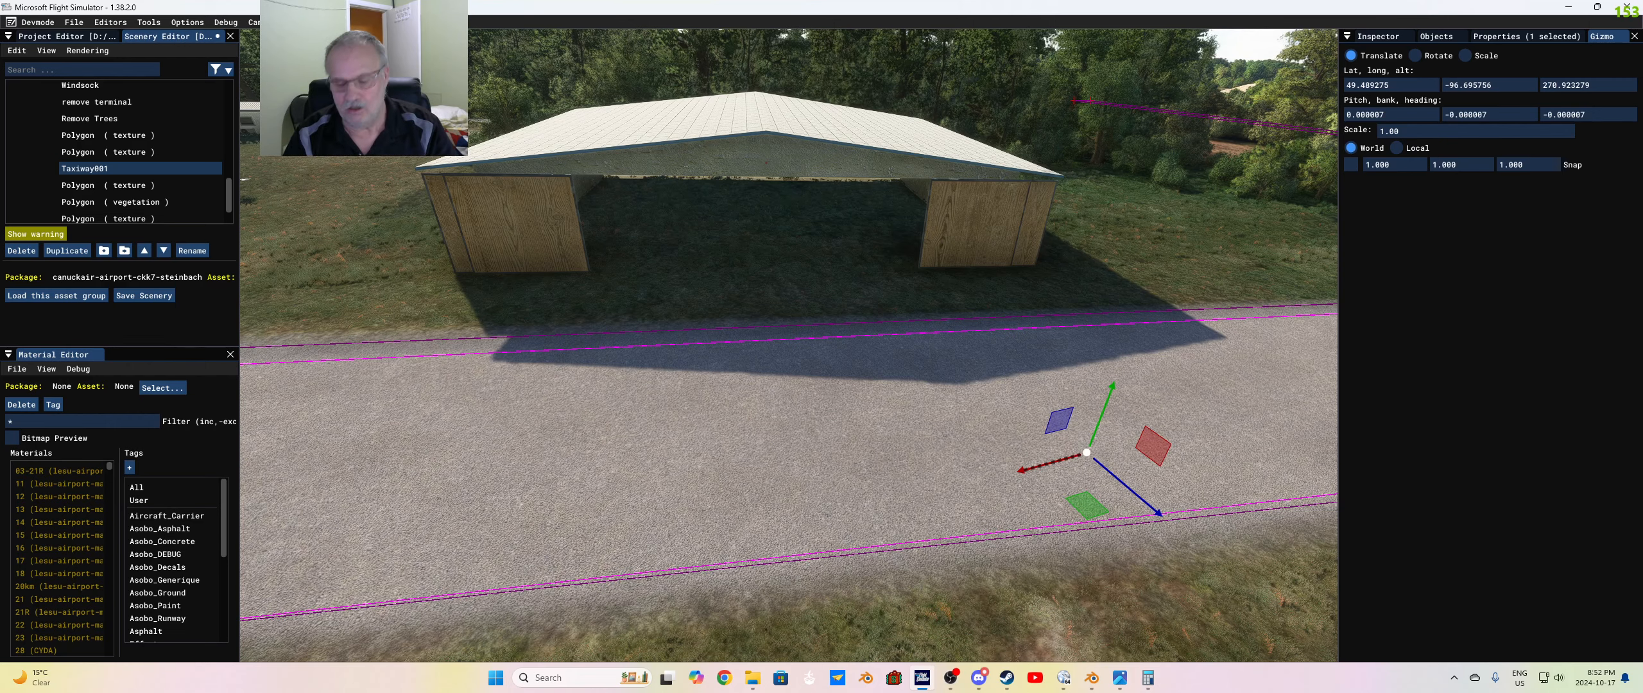
right_click_drag(788, 346, 539, 346)
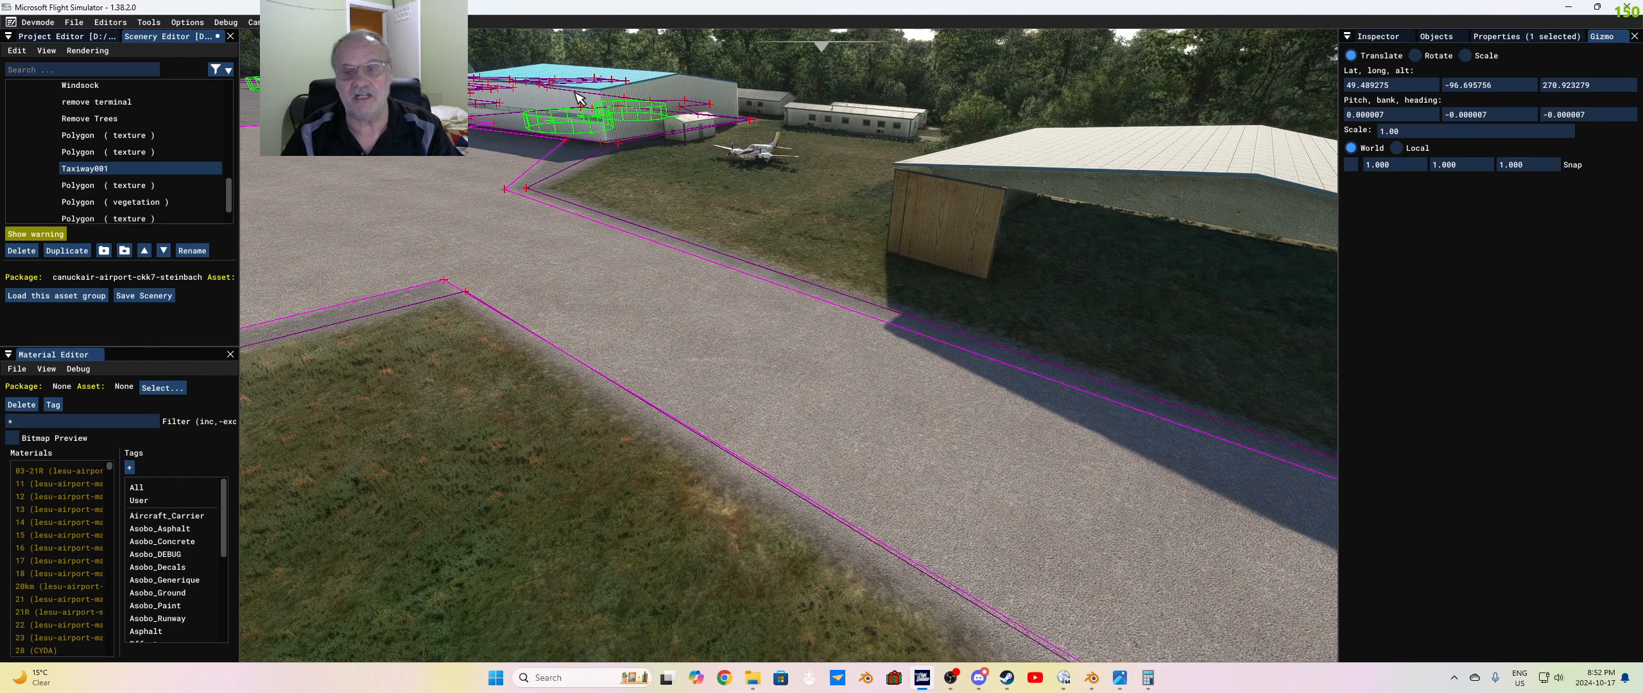
right_click_drag(575, 92, 892, 92)
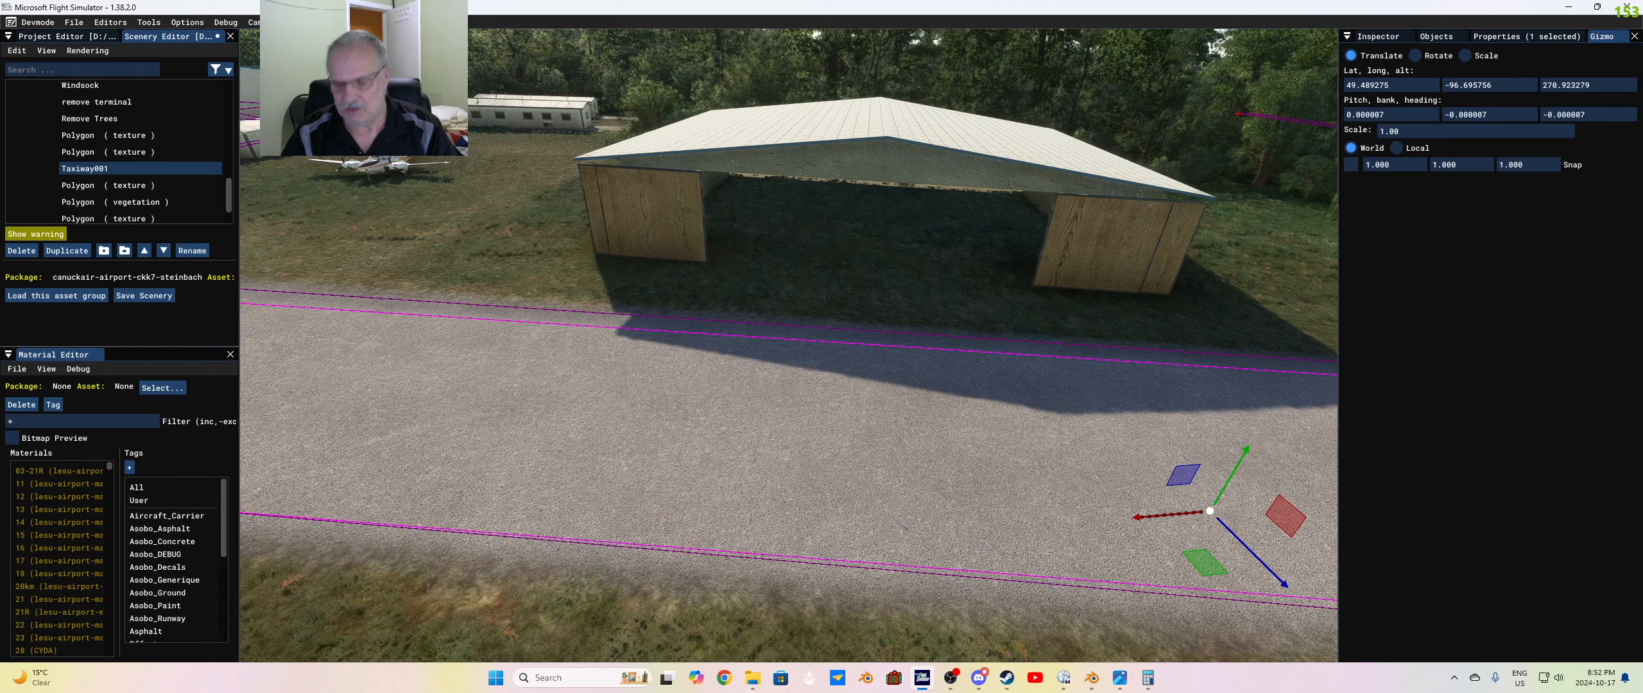
right_click_drag(787, 346, 840, 347)
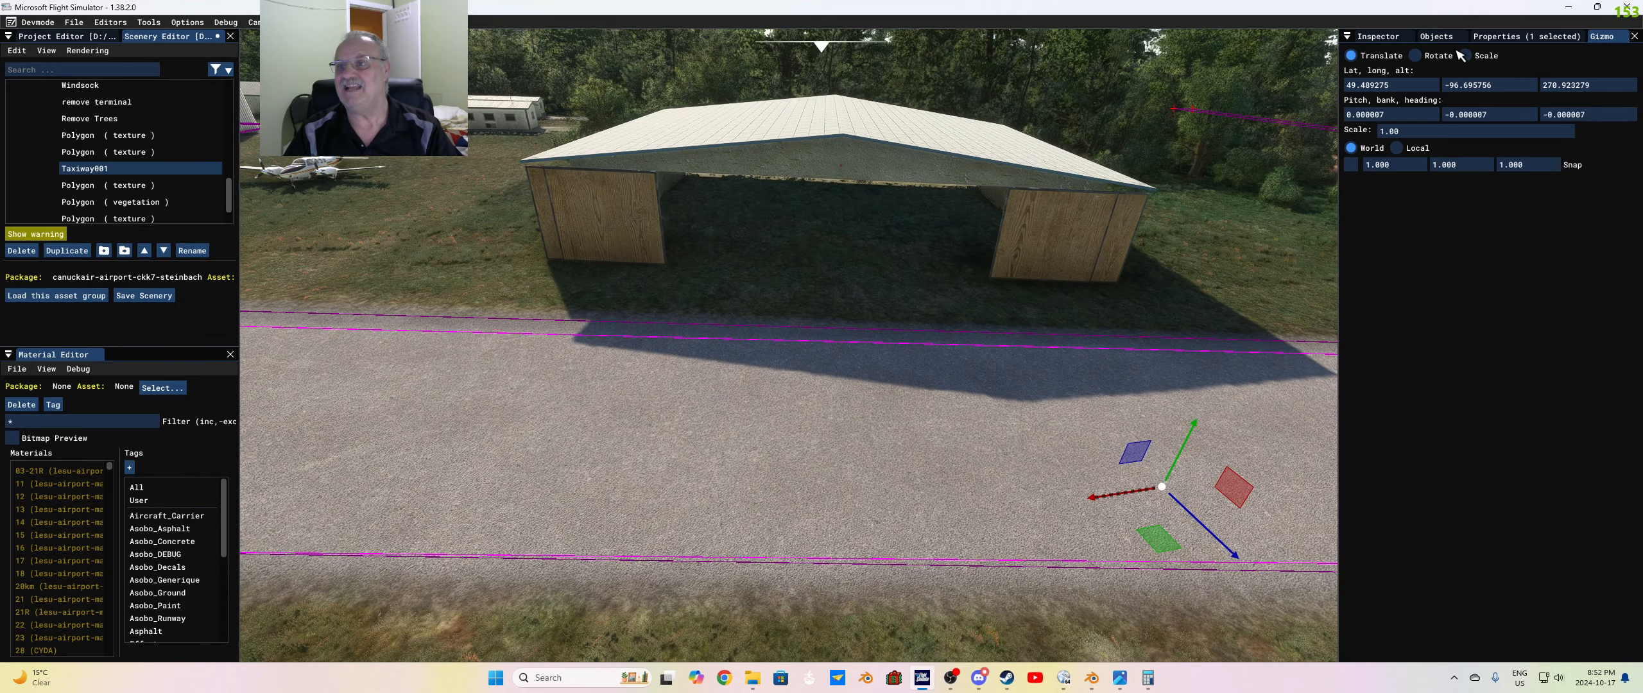
Step: Set the simulation's time of day to 3:57 AM in the weather settings and close them
mouse_move(833, 52)
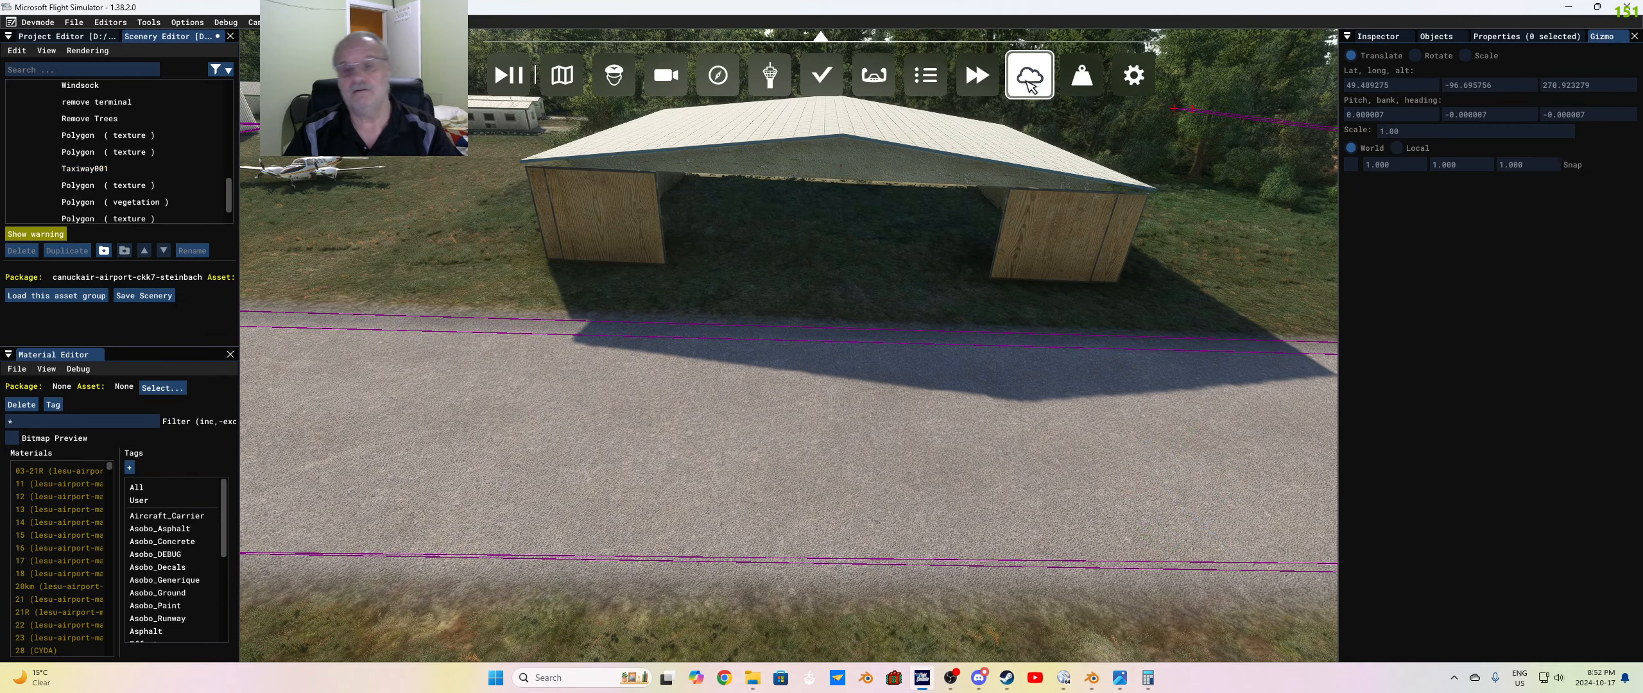
left_click(1028, 87)
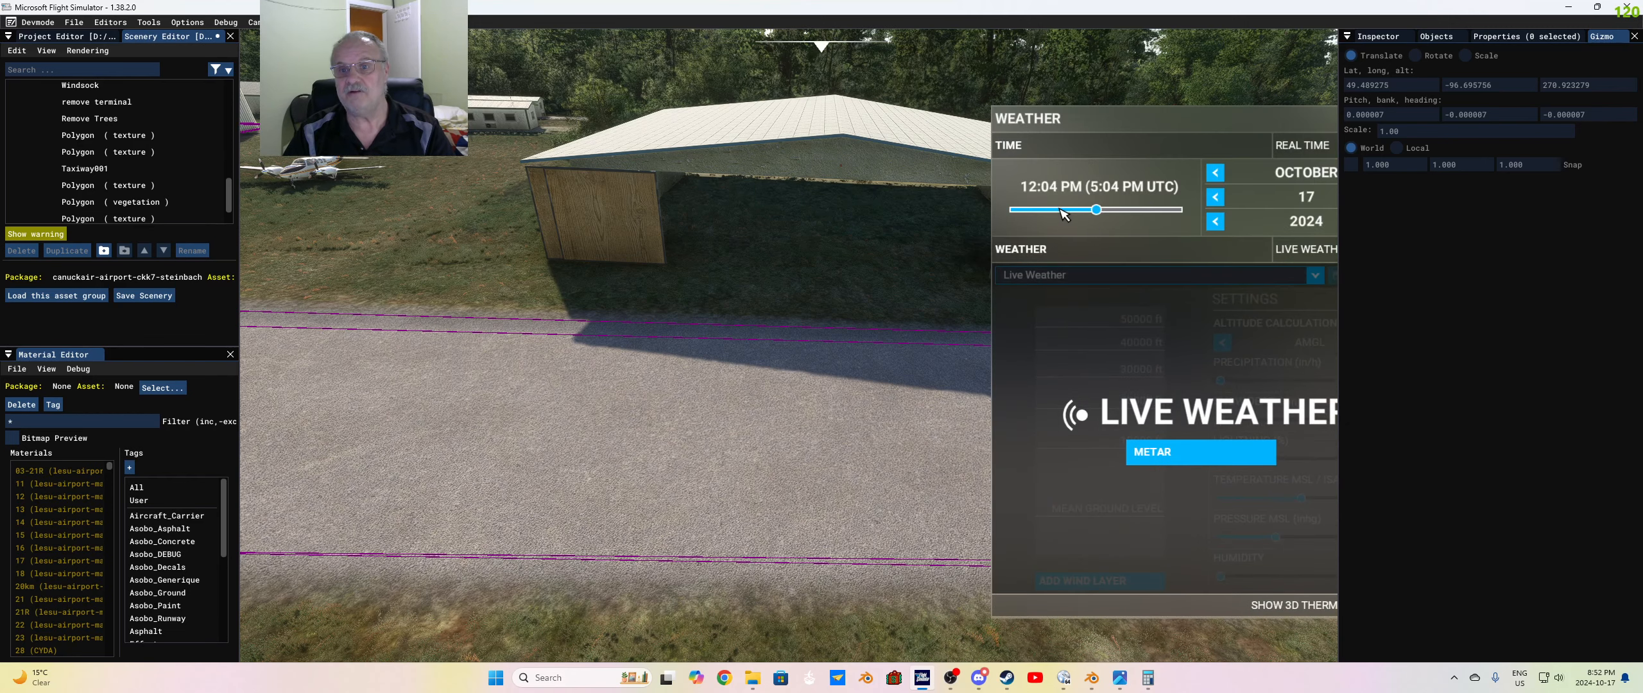
left_click(1058, 210)
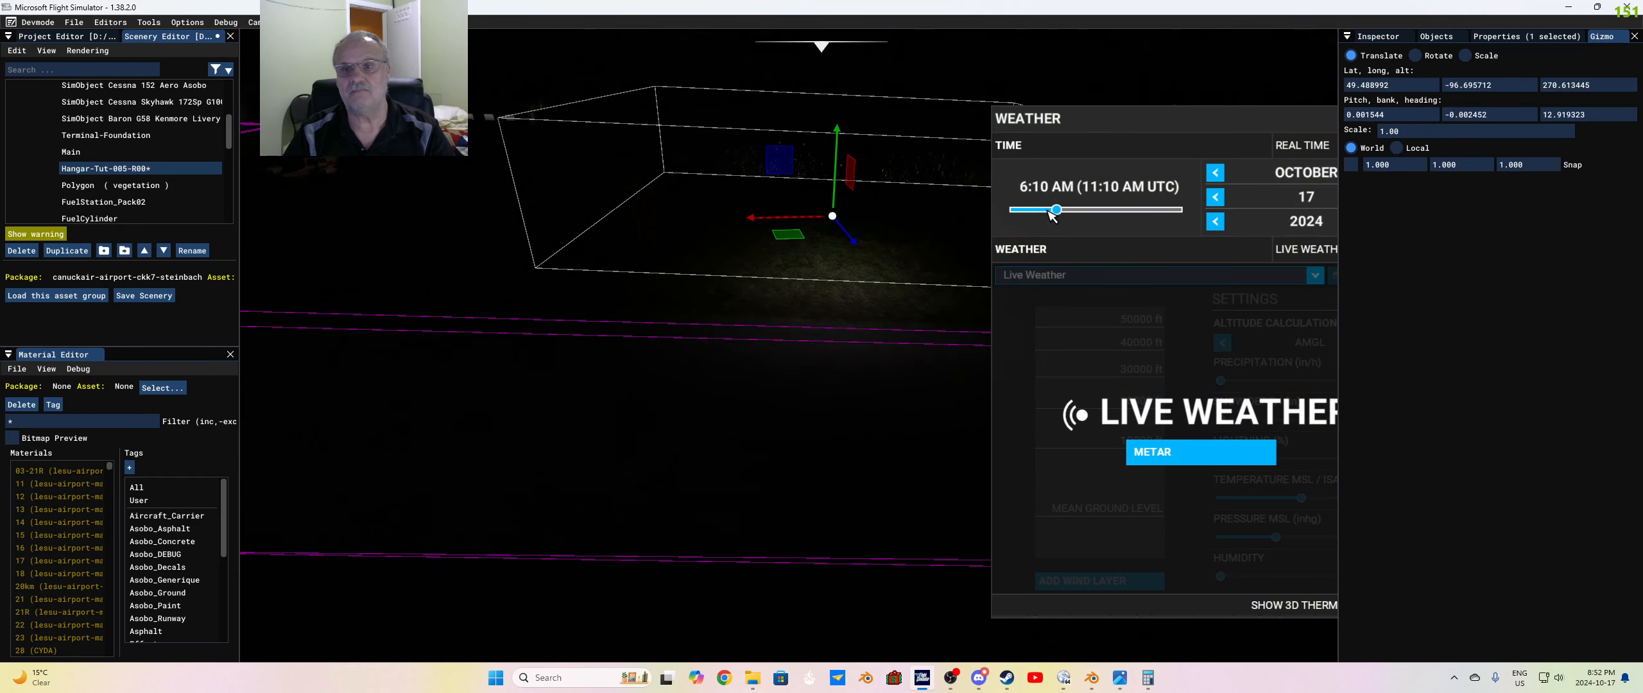
left_click(1041, 210)
left_click(1032, 210)
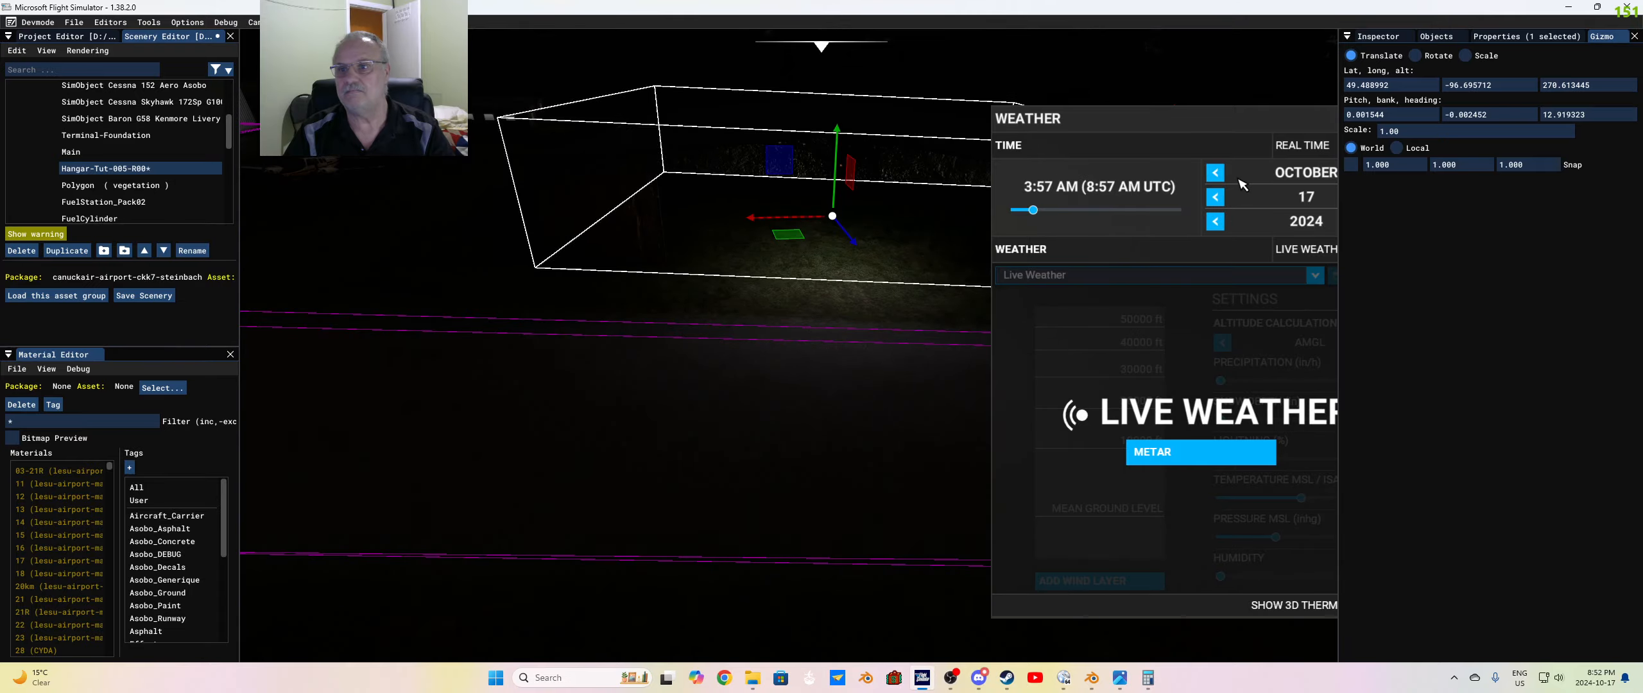
left_click_drag(1252, 116, 855, 146)
left_click(965, 146)
Step: Examine the light cast on the ground at the hangar's door opening at night
key("w")
key("s")
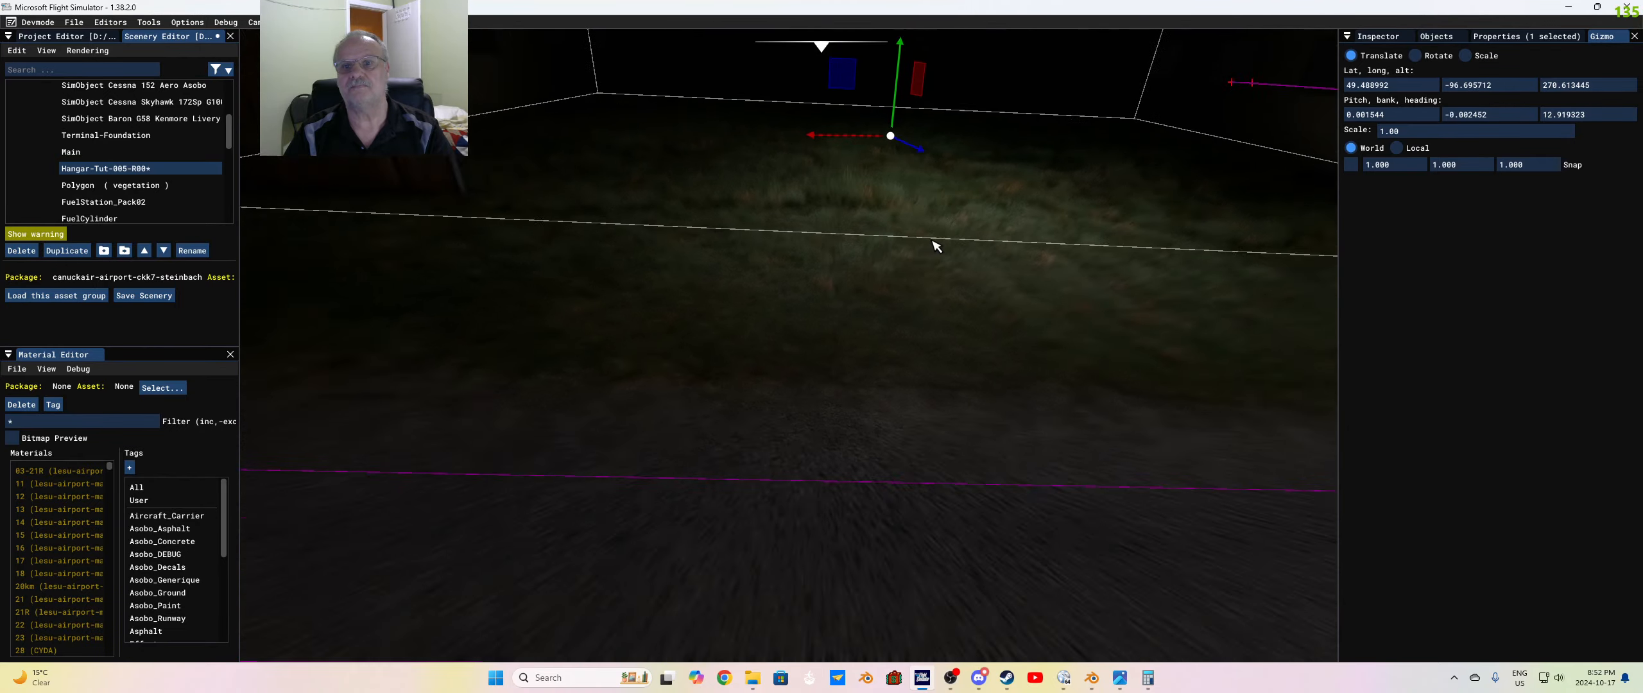
key("w")
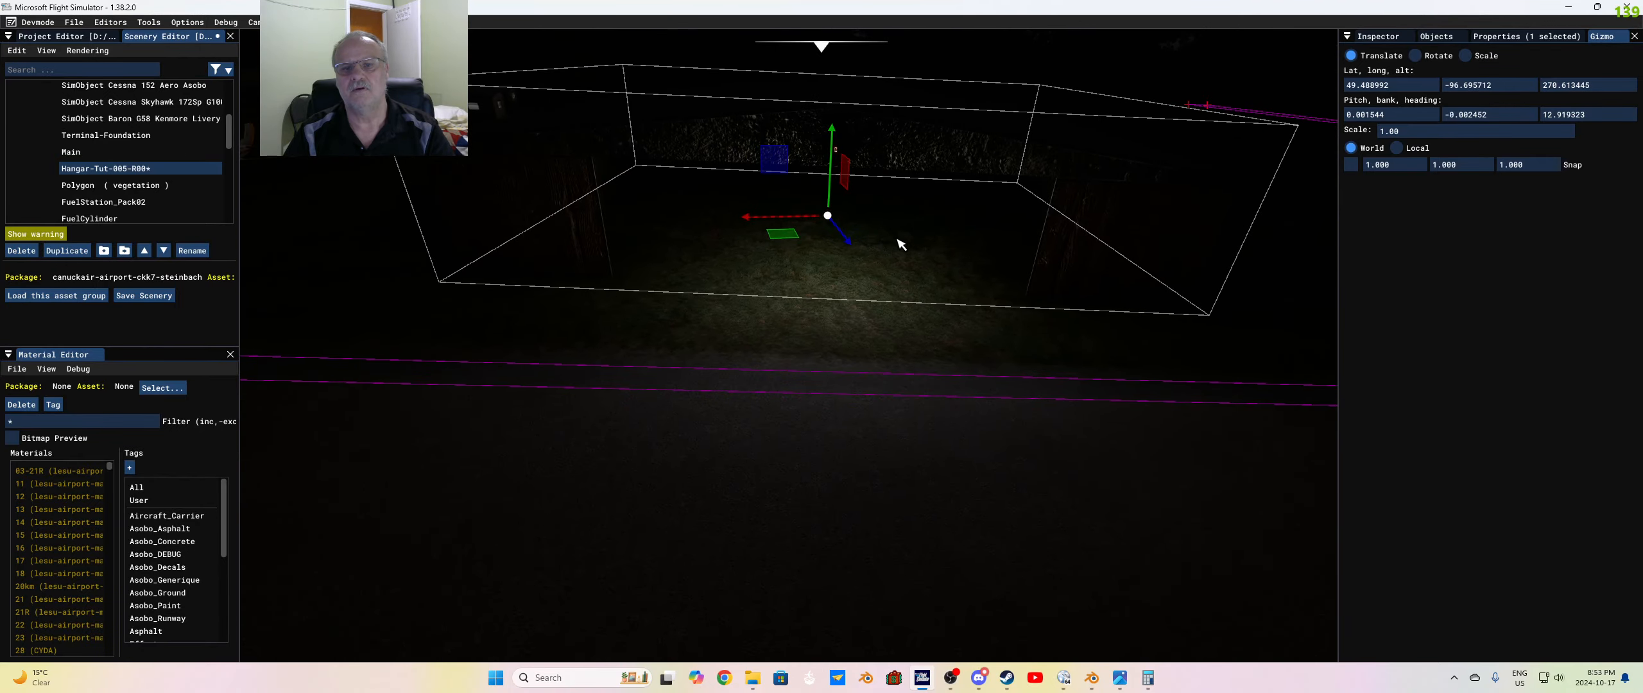
key("s")
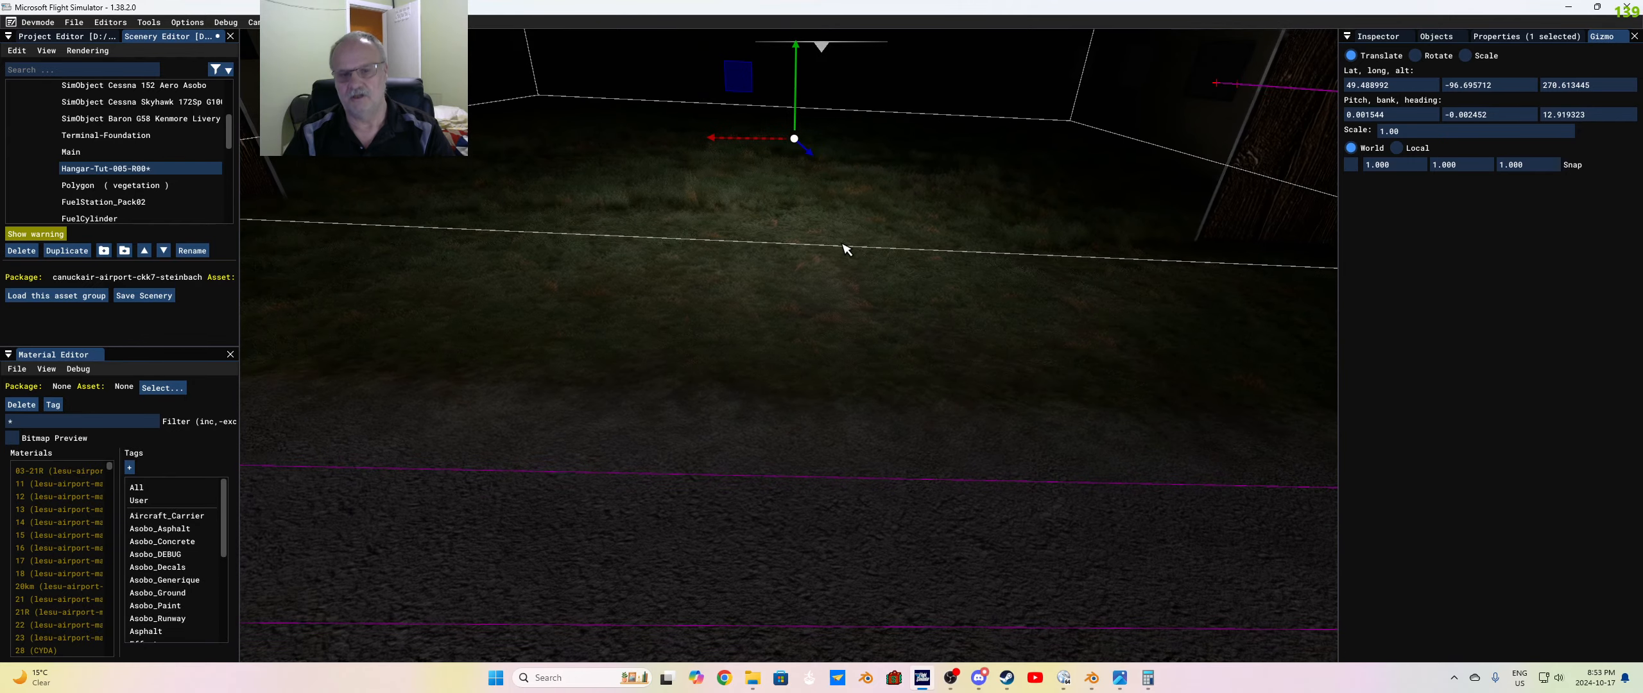
key("w")
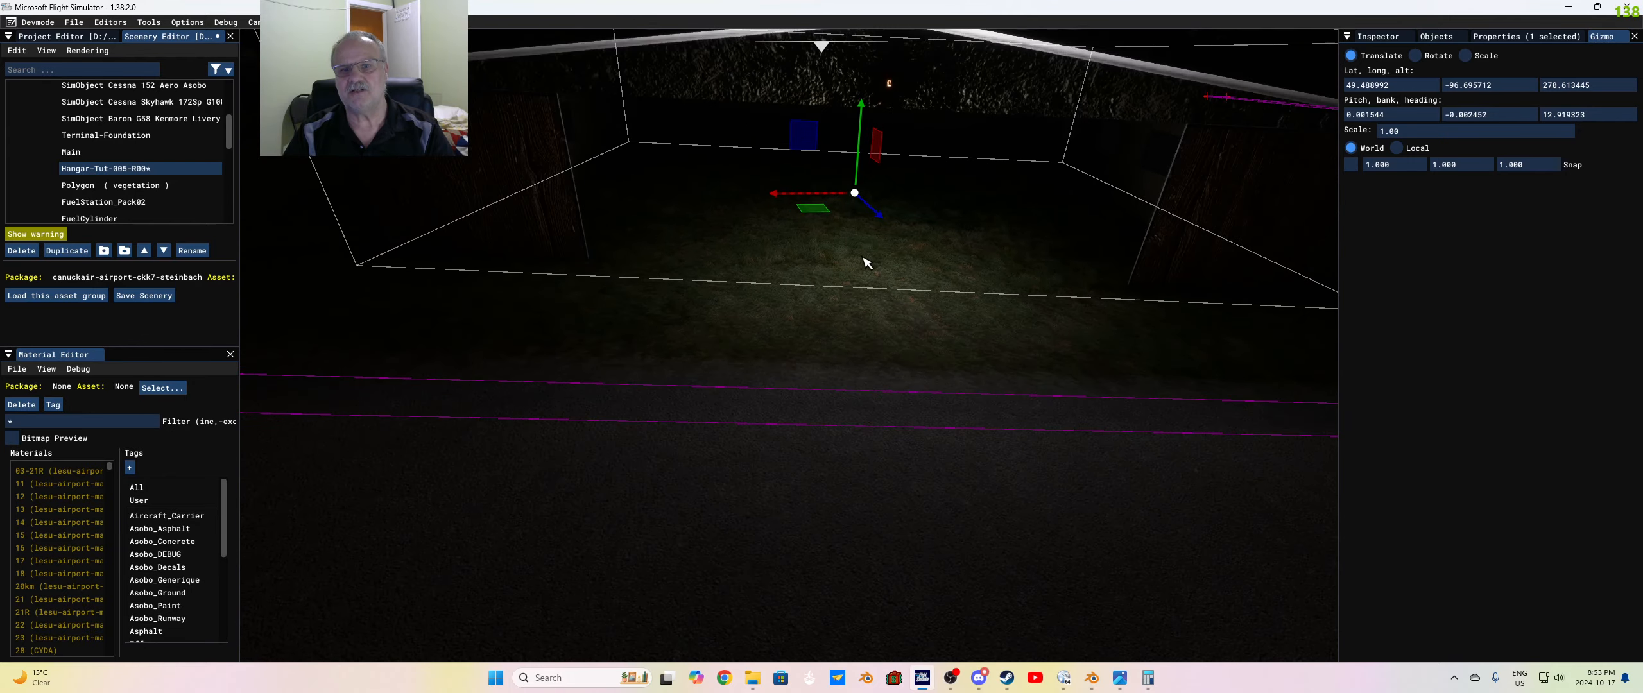
key("s")
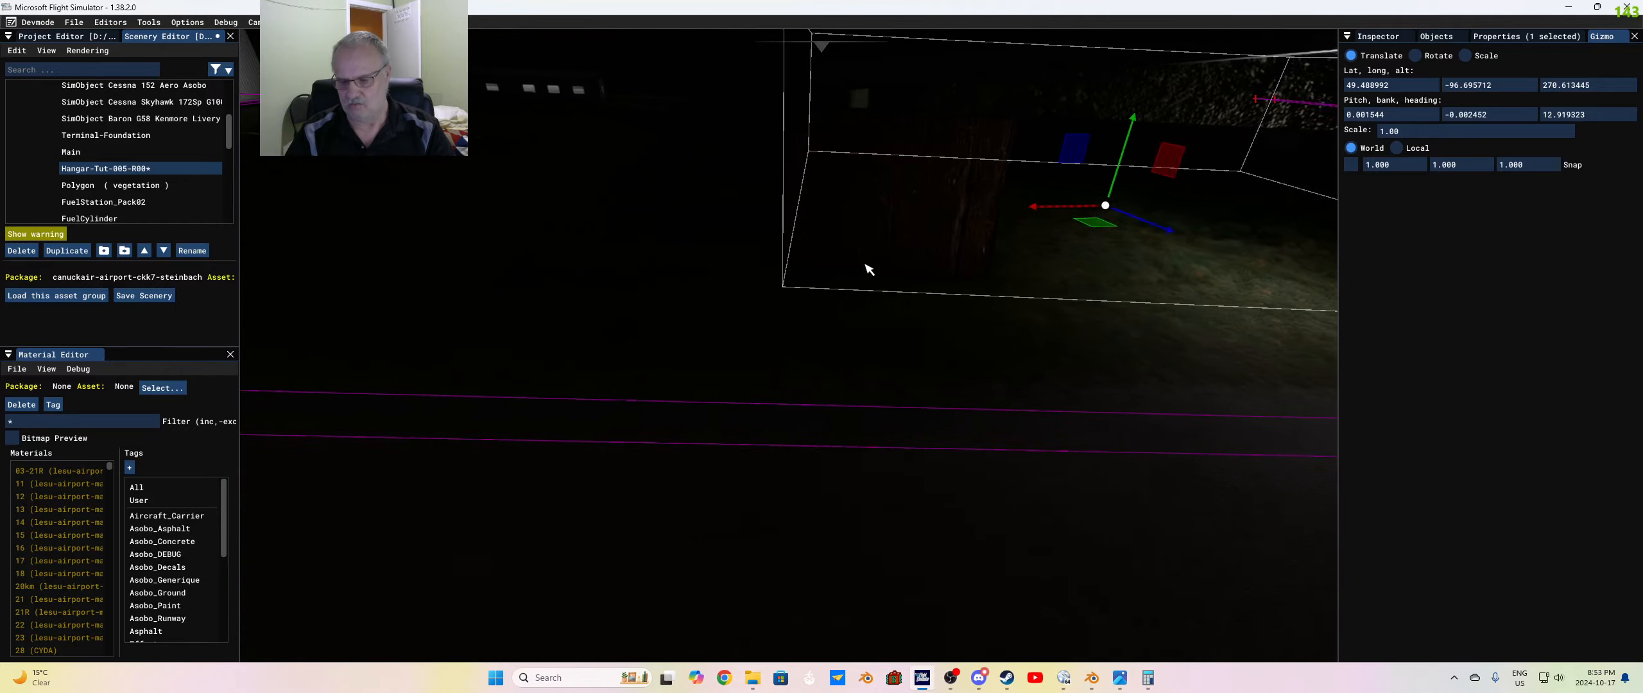
Step: Inspect the hangar's side walls and windows from outside in the dark
key("a")
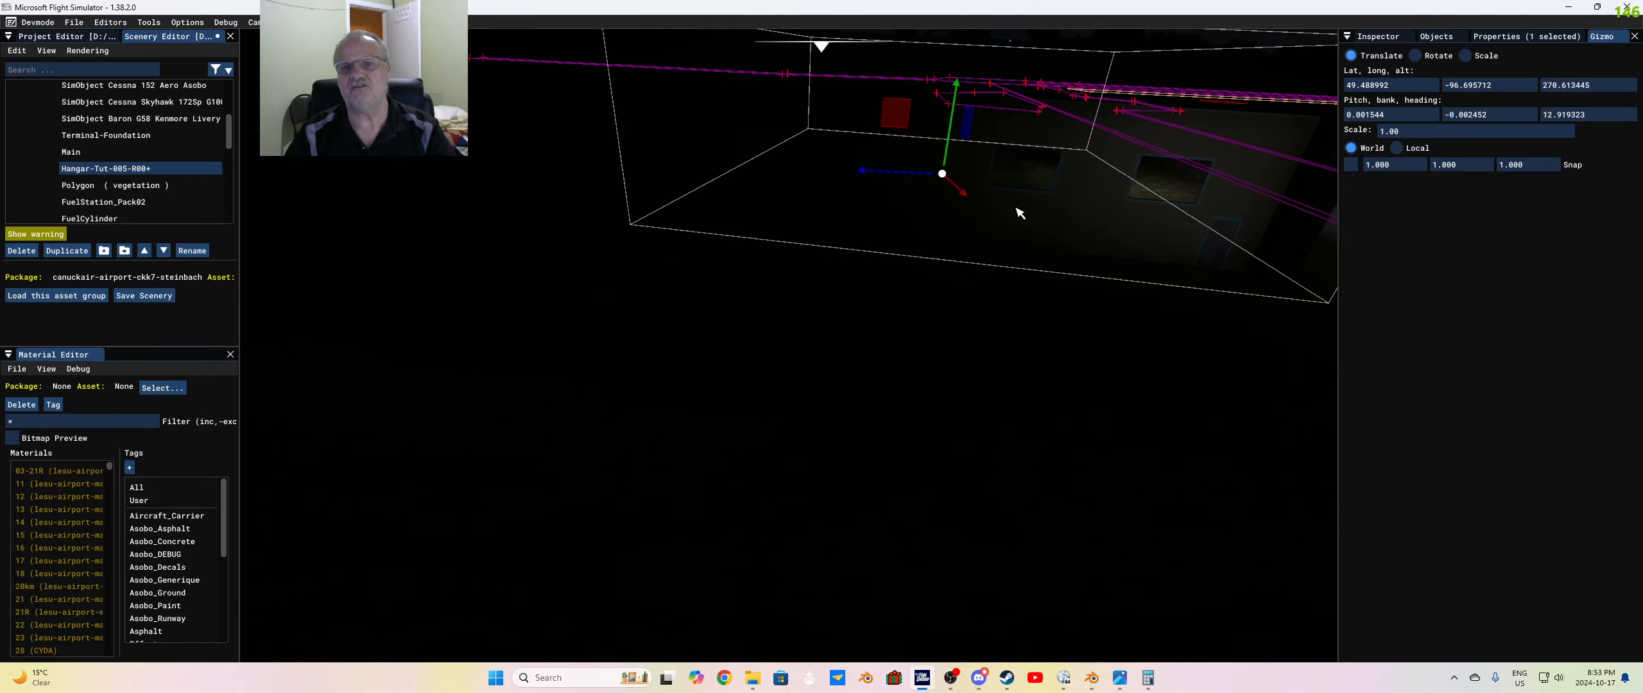
key("a")
key("d")
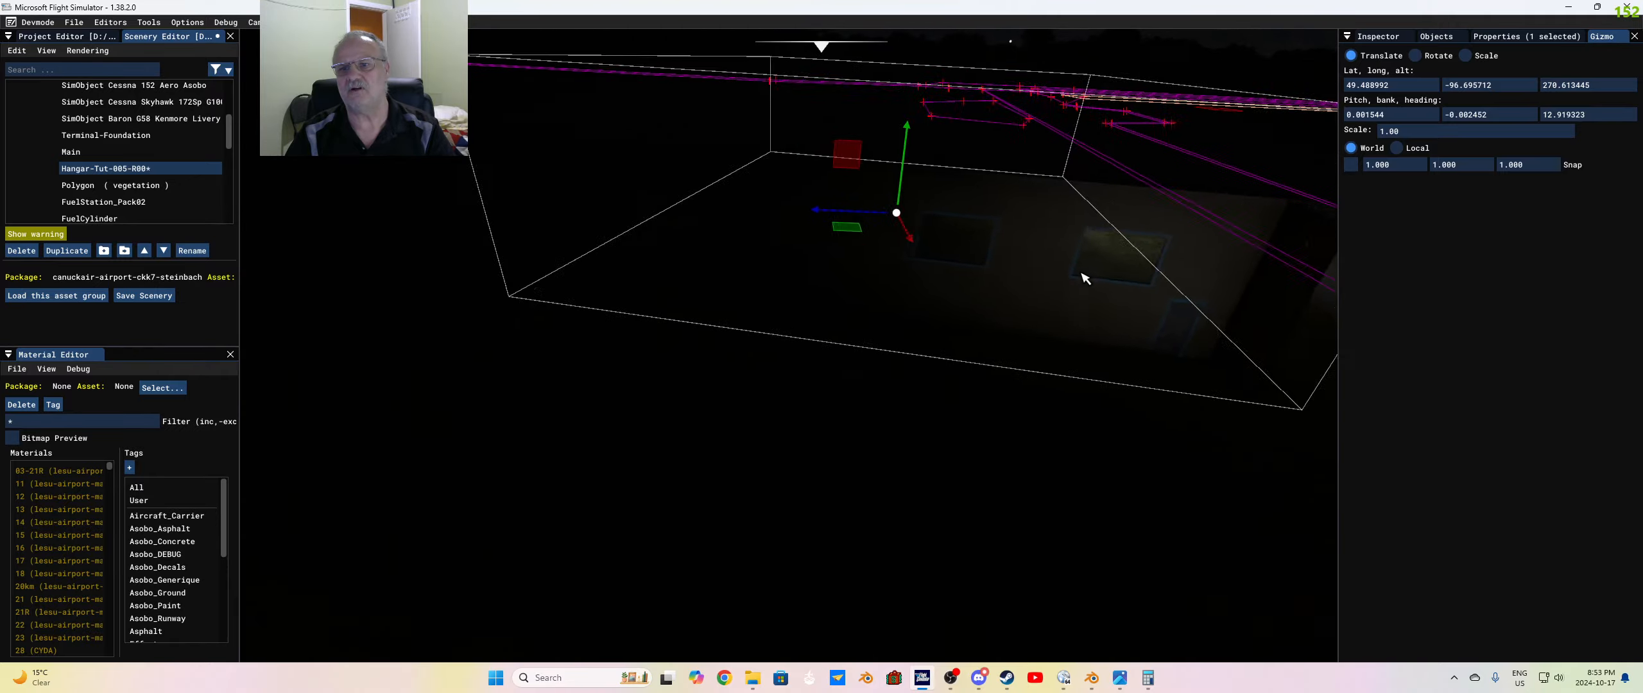
key("s")
key("a")
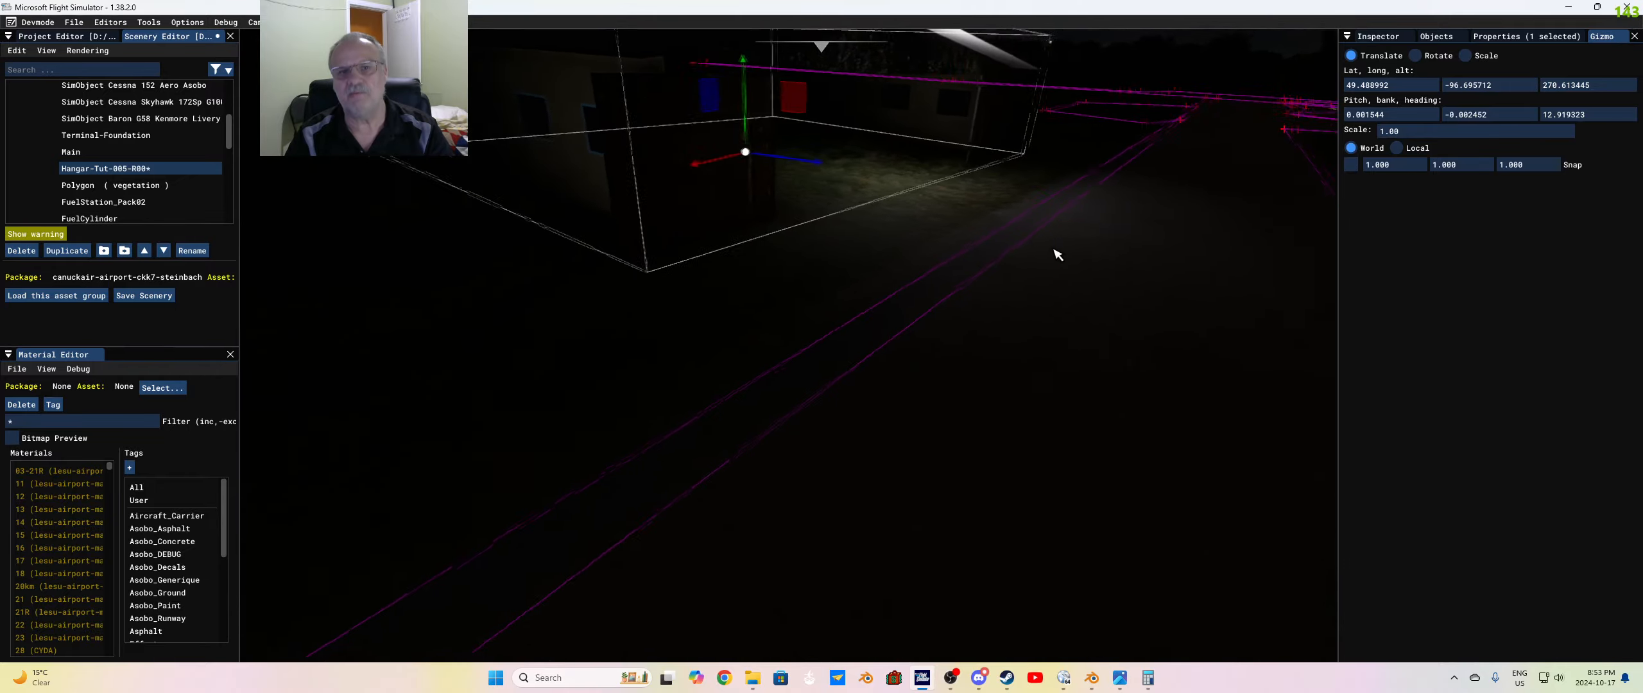
key("d")
Step: Examine the hangar's interior, ceiling and door opening at night from several heights and distances
key("w")
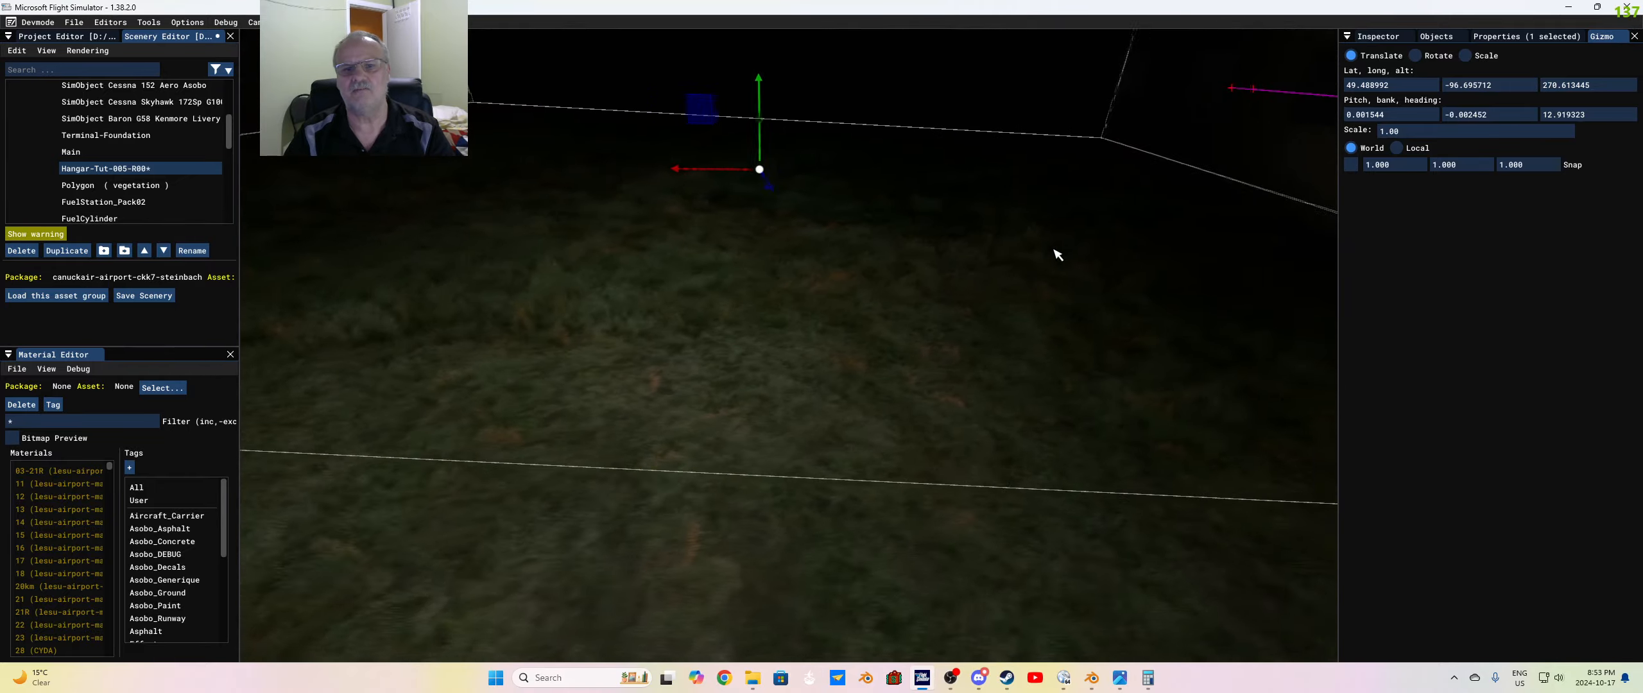
key("a")
key("KP_8")
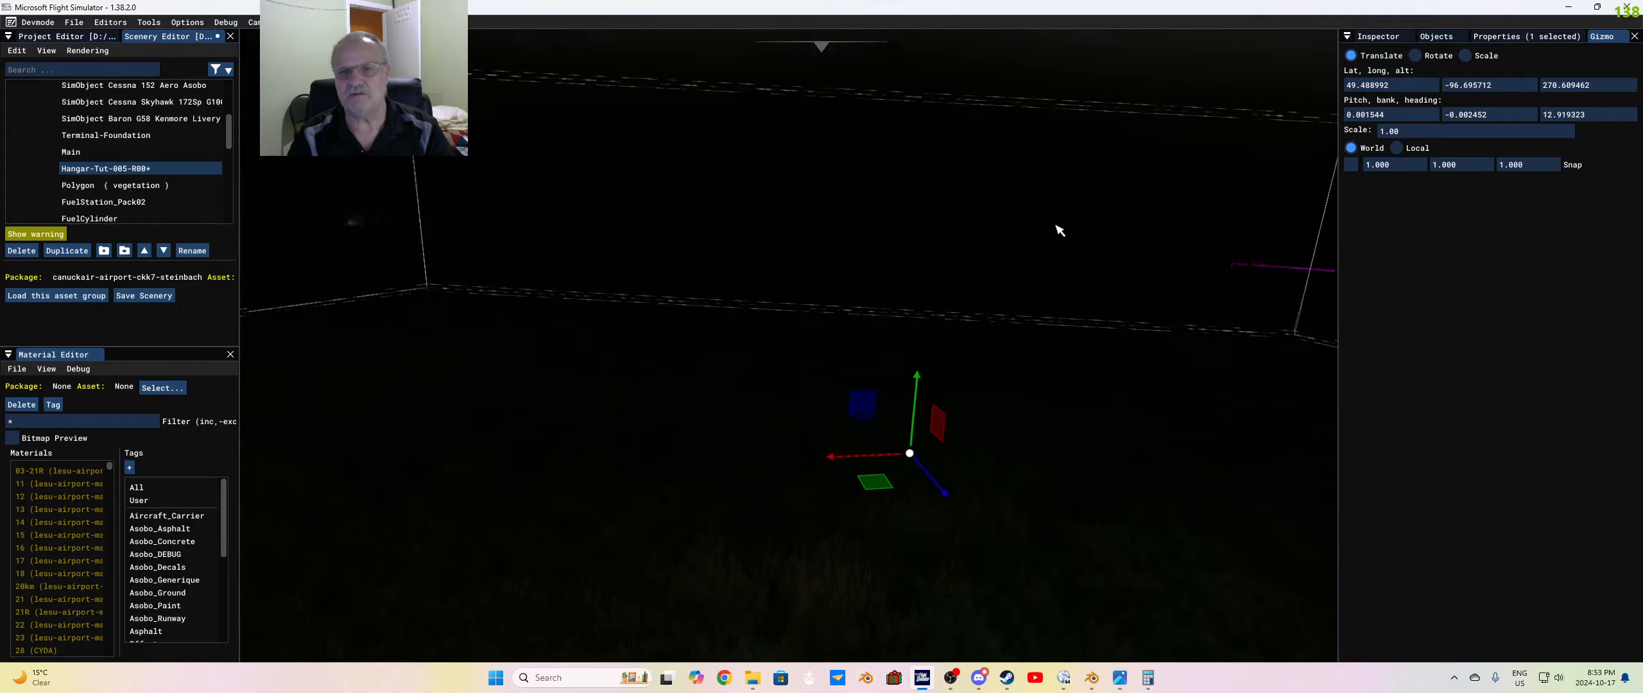
key("r")
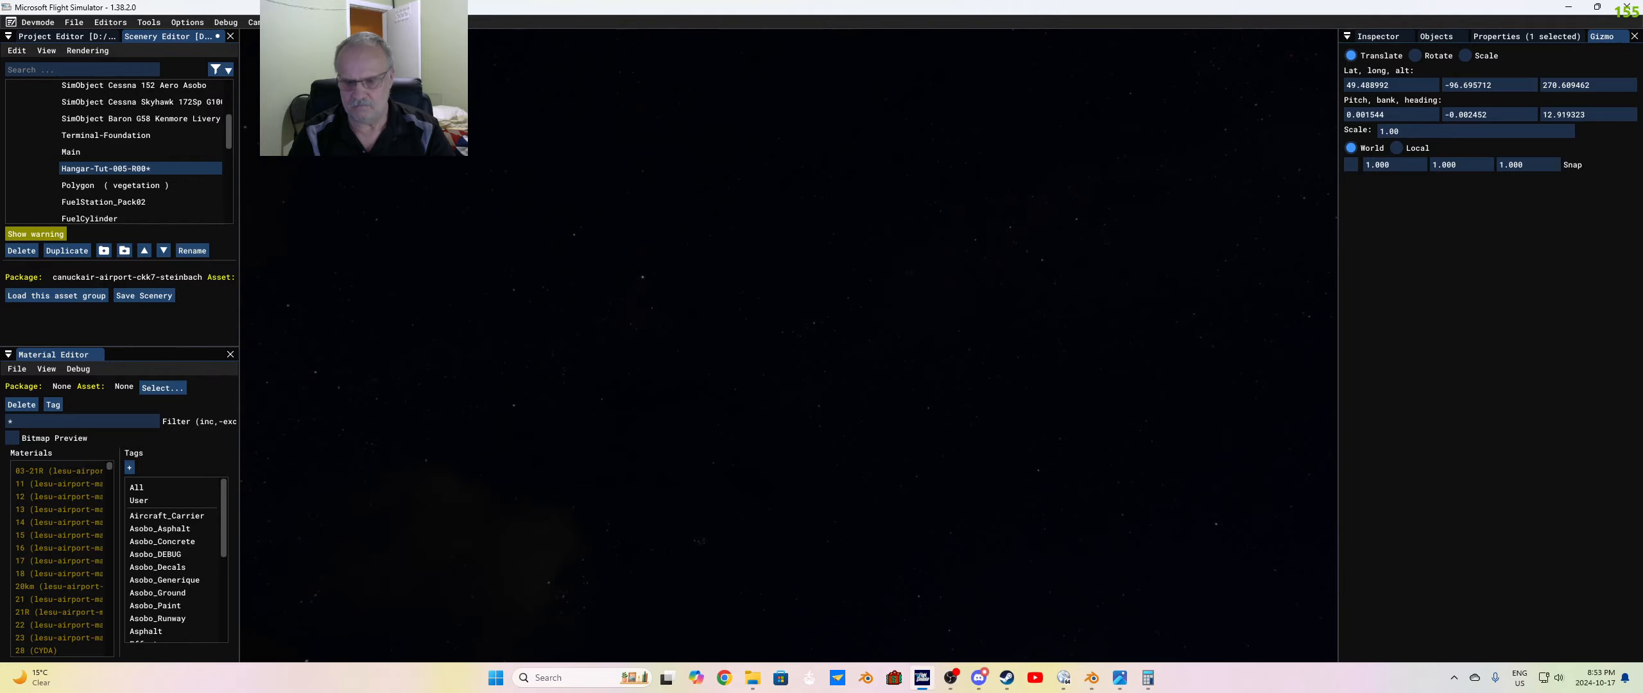
key("KP_2")
key("KP_2")
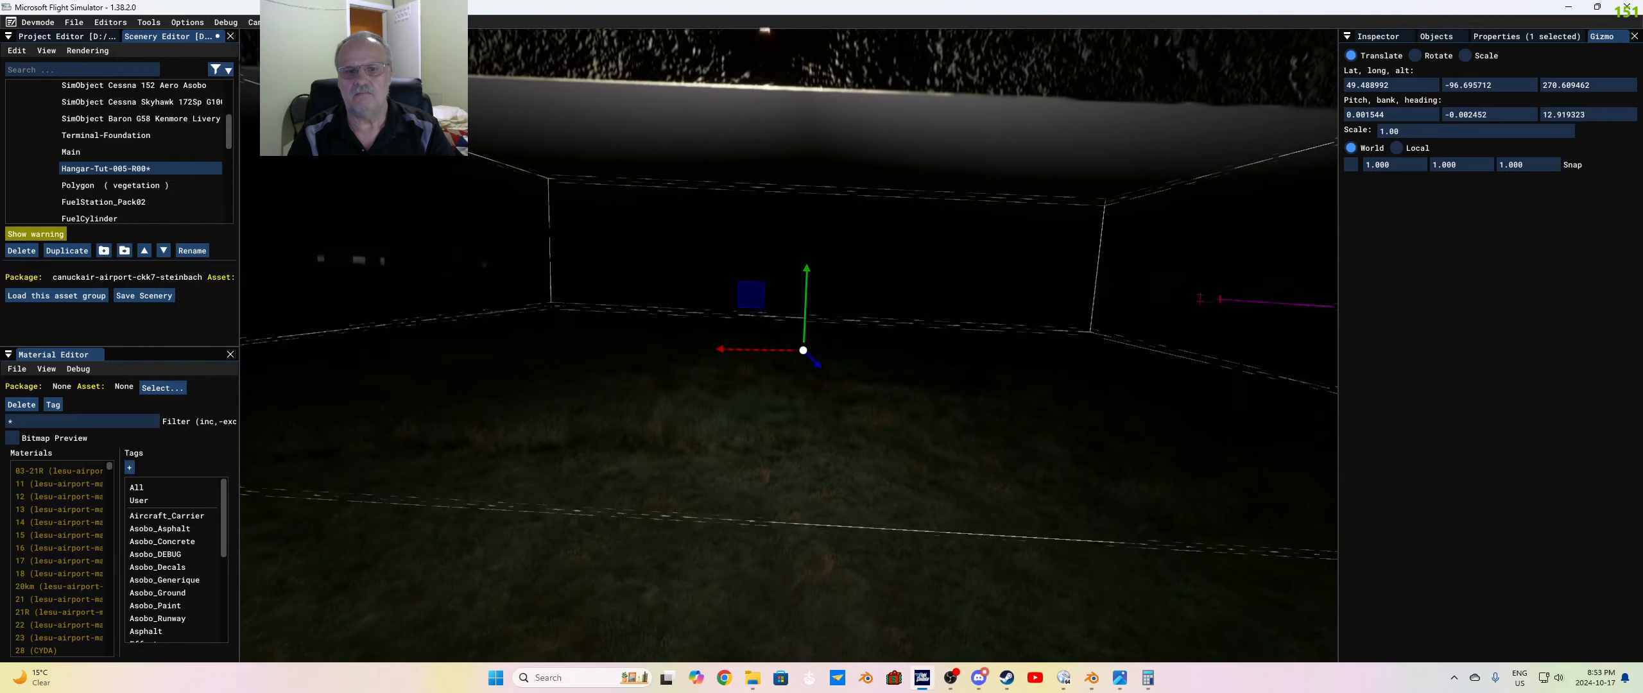
key("a")
key("s")
key("r")
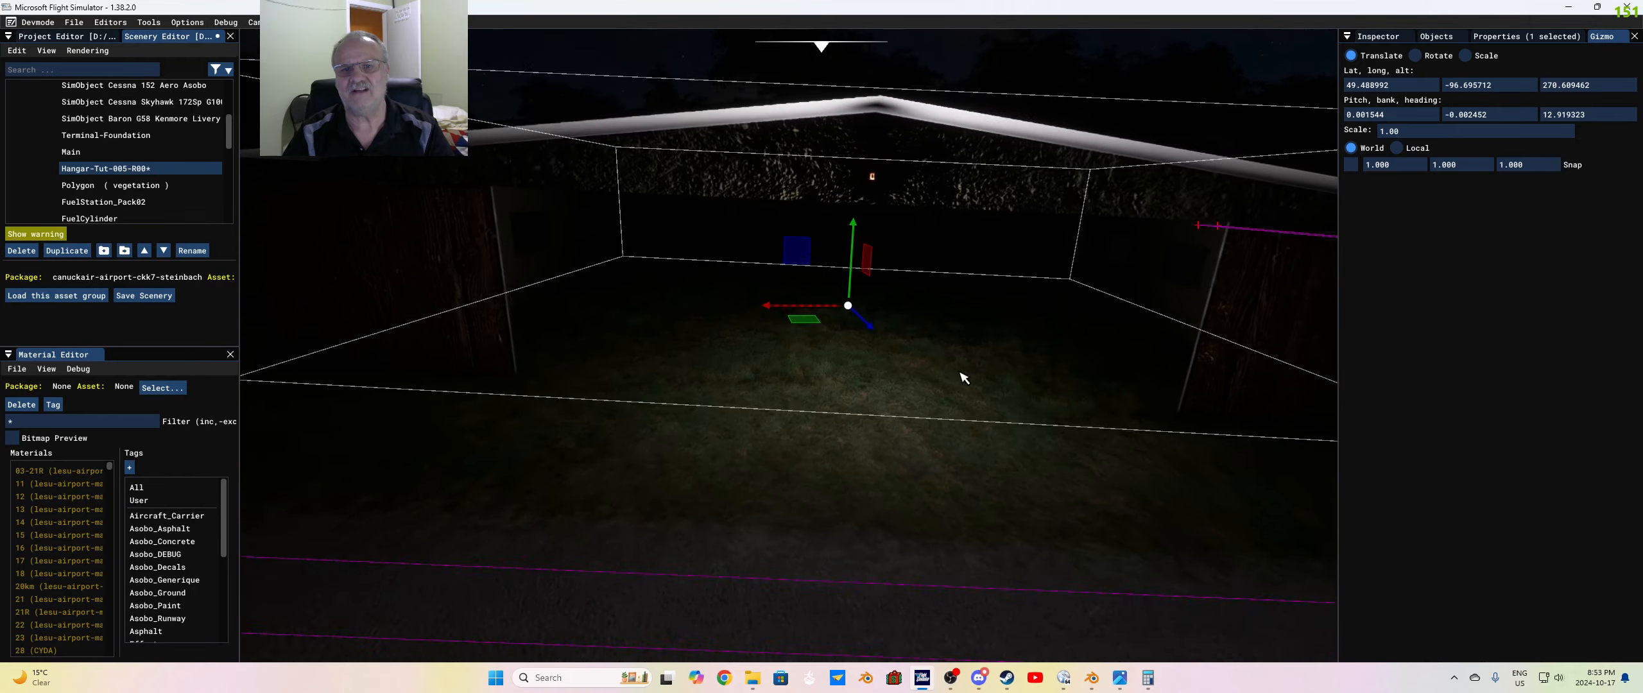
key("w")
key("KP_2")
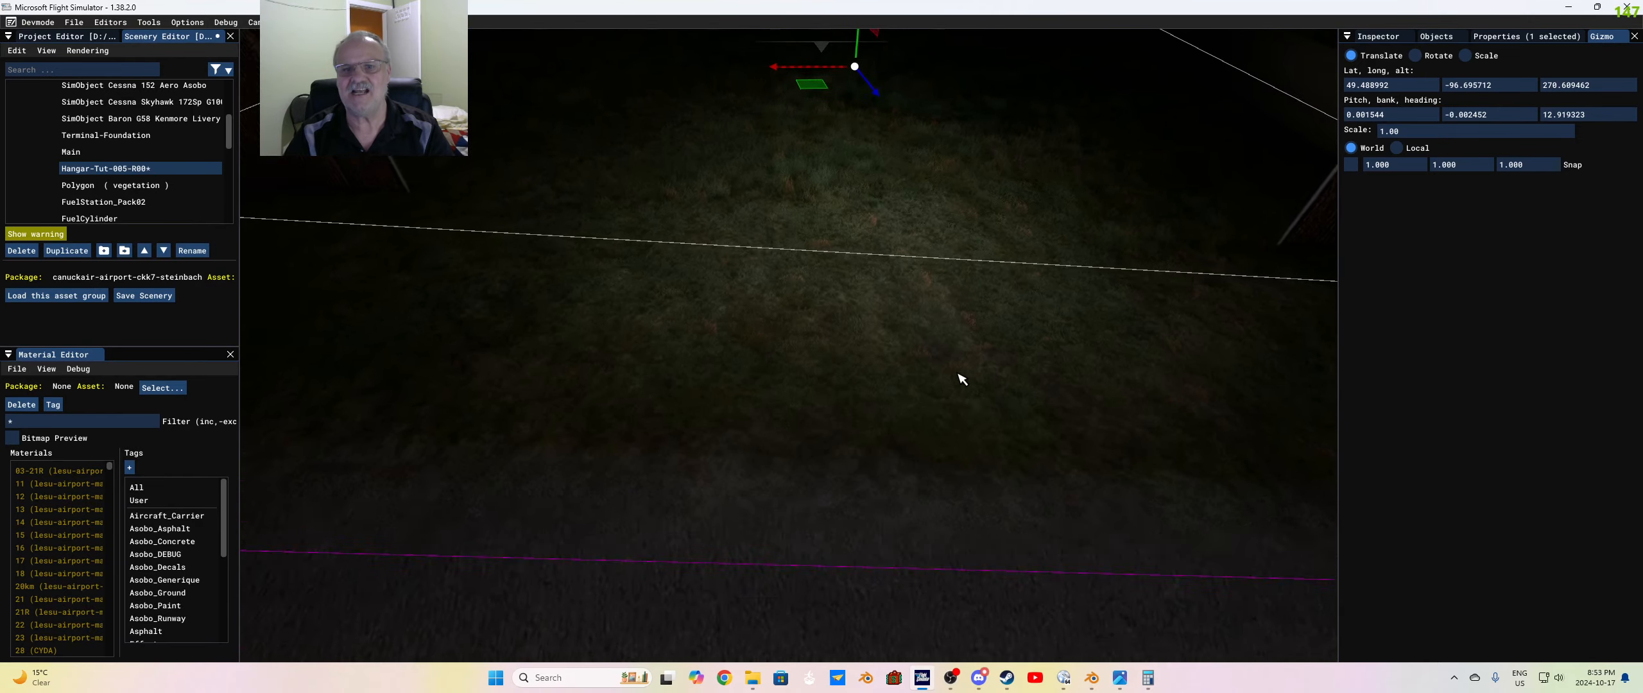
key("r")
key("s")
key("s")
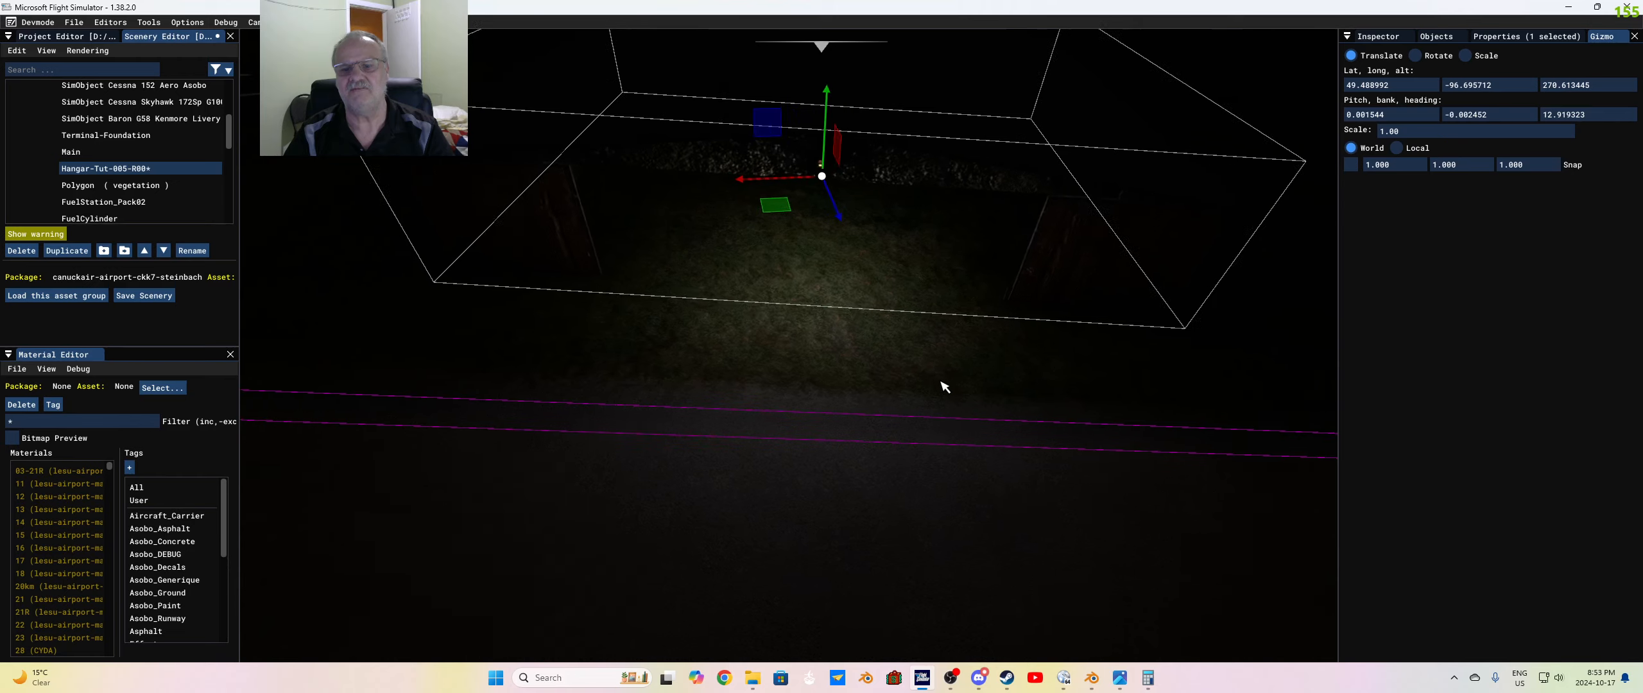
Step: Switch to Blender and inspect the light settings of the area light under the hangar roof
left_click(1091, 677)
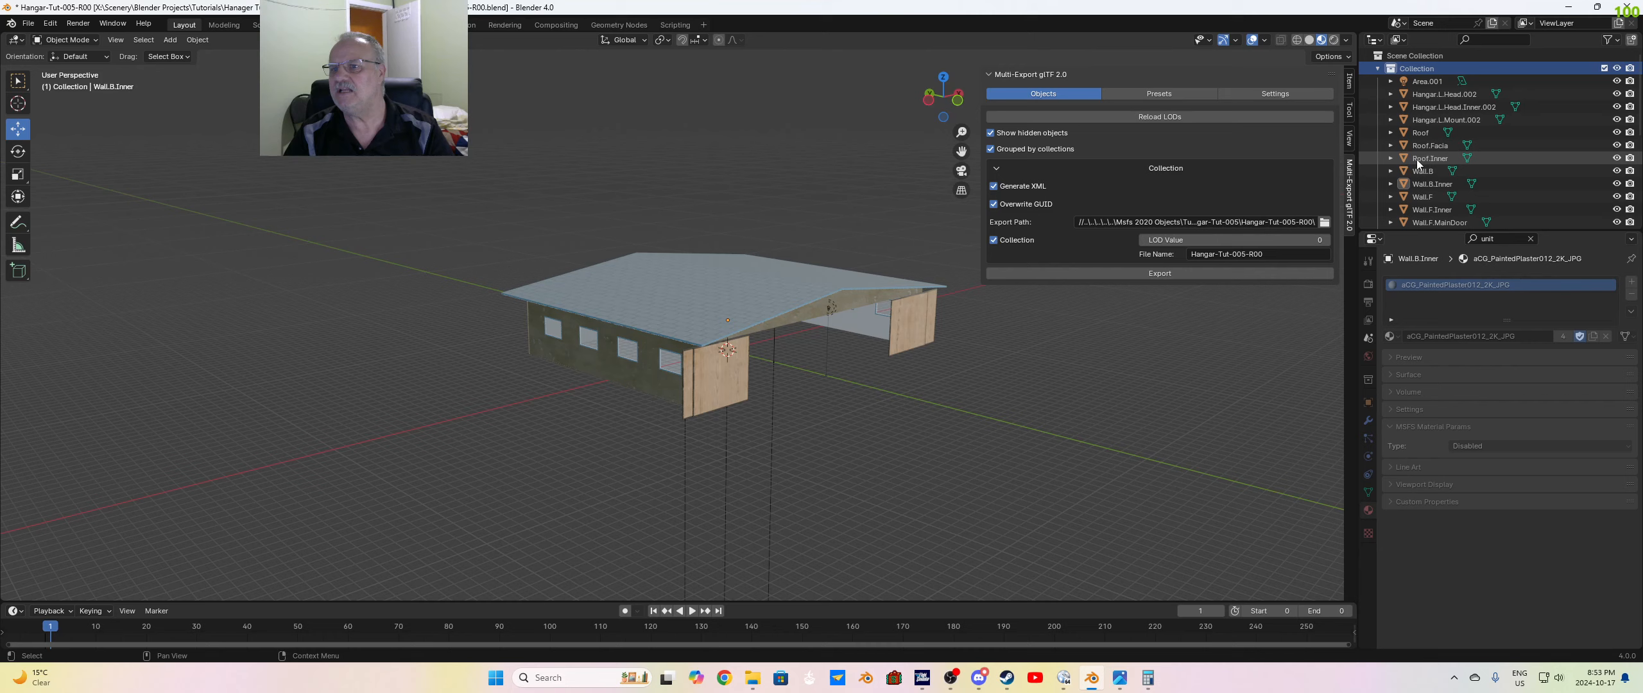
middle_click_drag(915, 444, 910, 415)
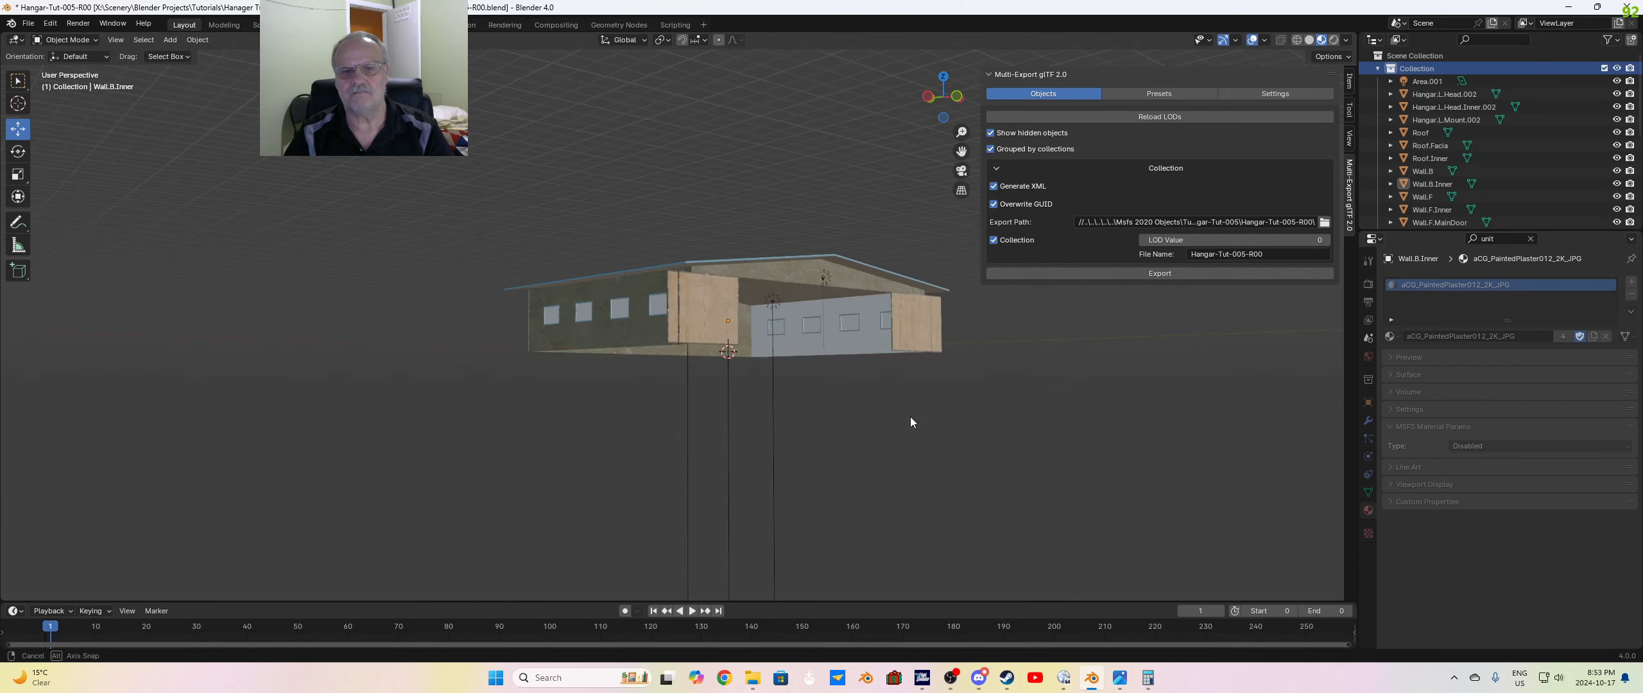
left_click(771, 300)
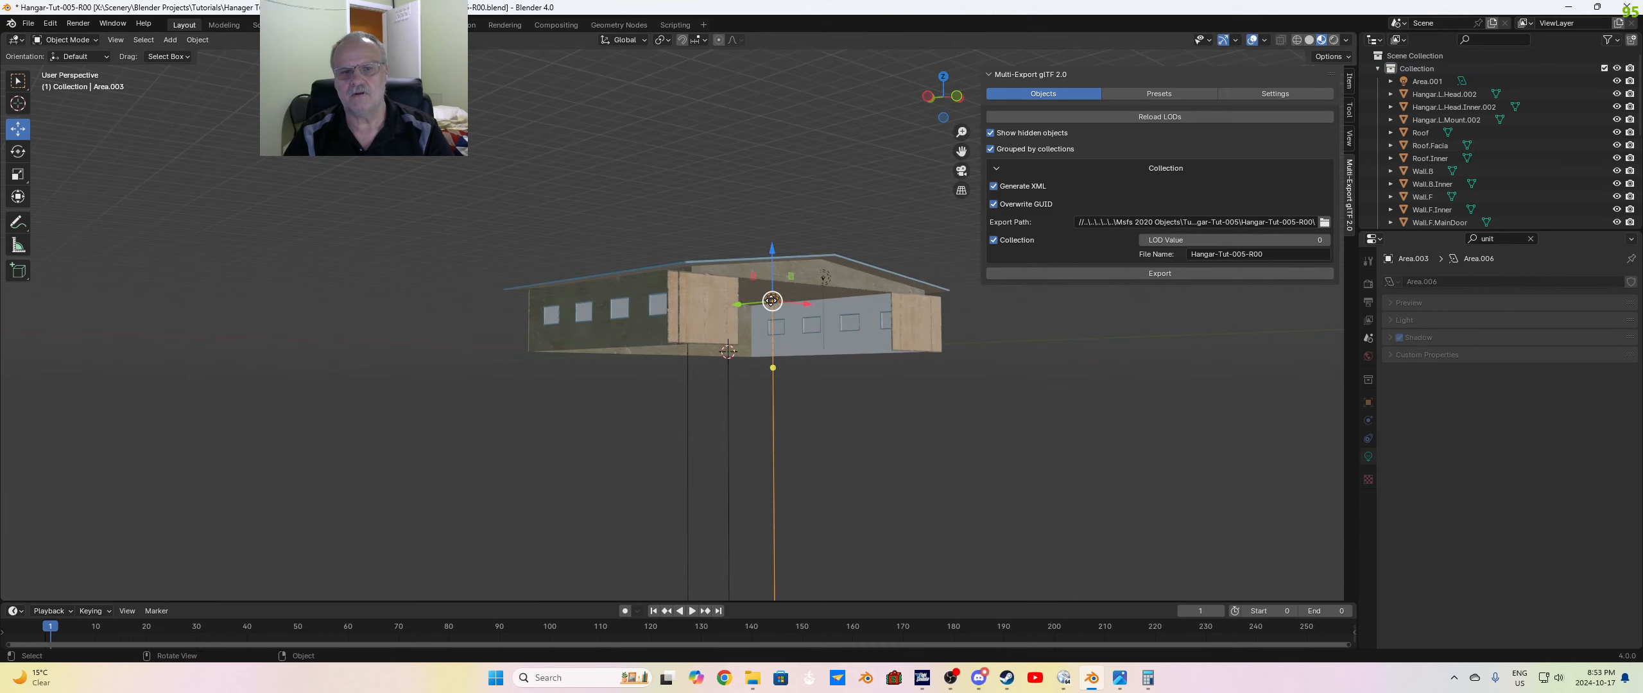
left_click(1387, 320)
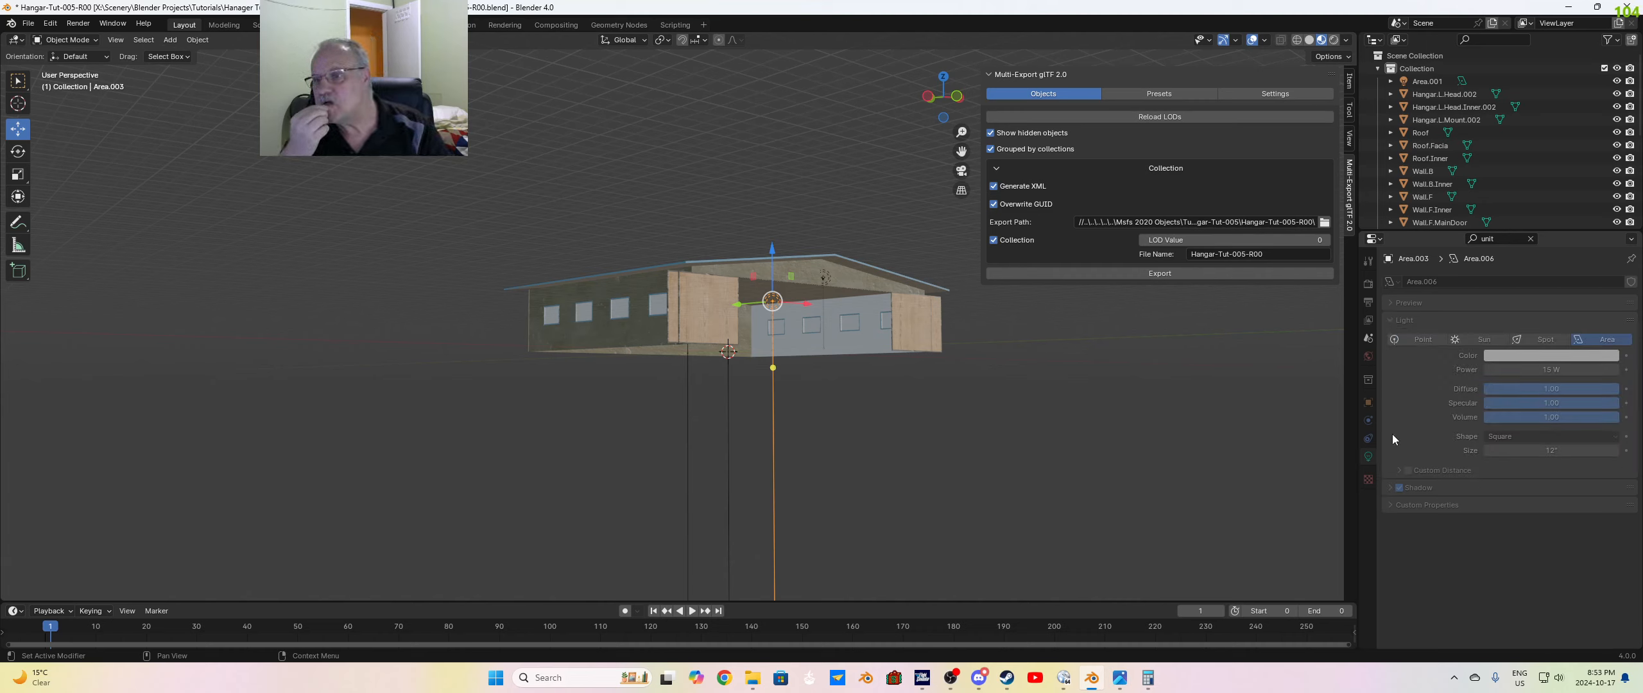
middle_click_drag(994, 486, 1008, 411)
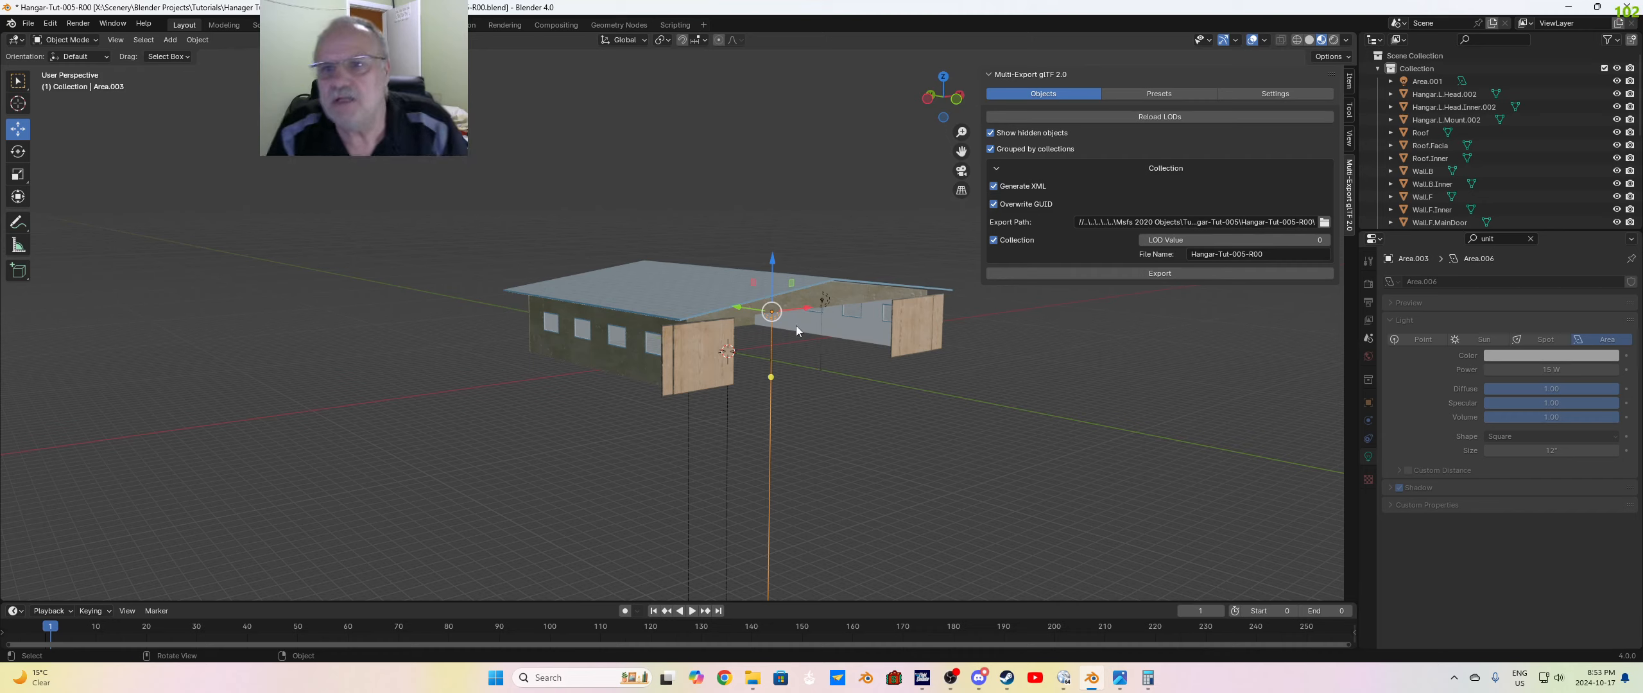
Step: Deselect the area light and bring up the mesh primitives available for adding to the scene
left_click(347, 283)
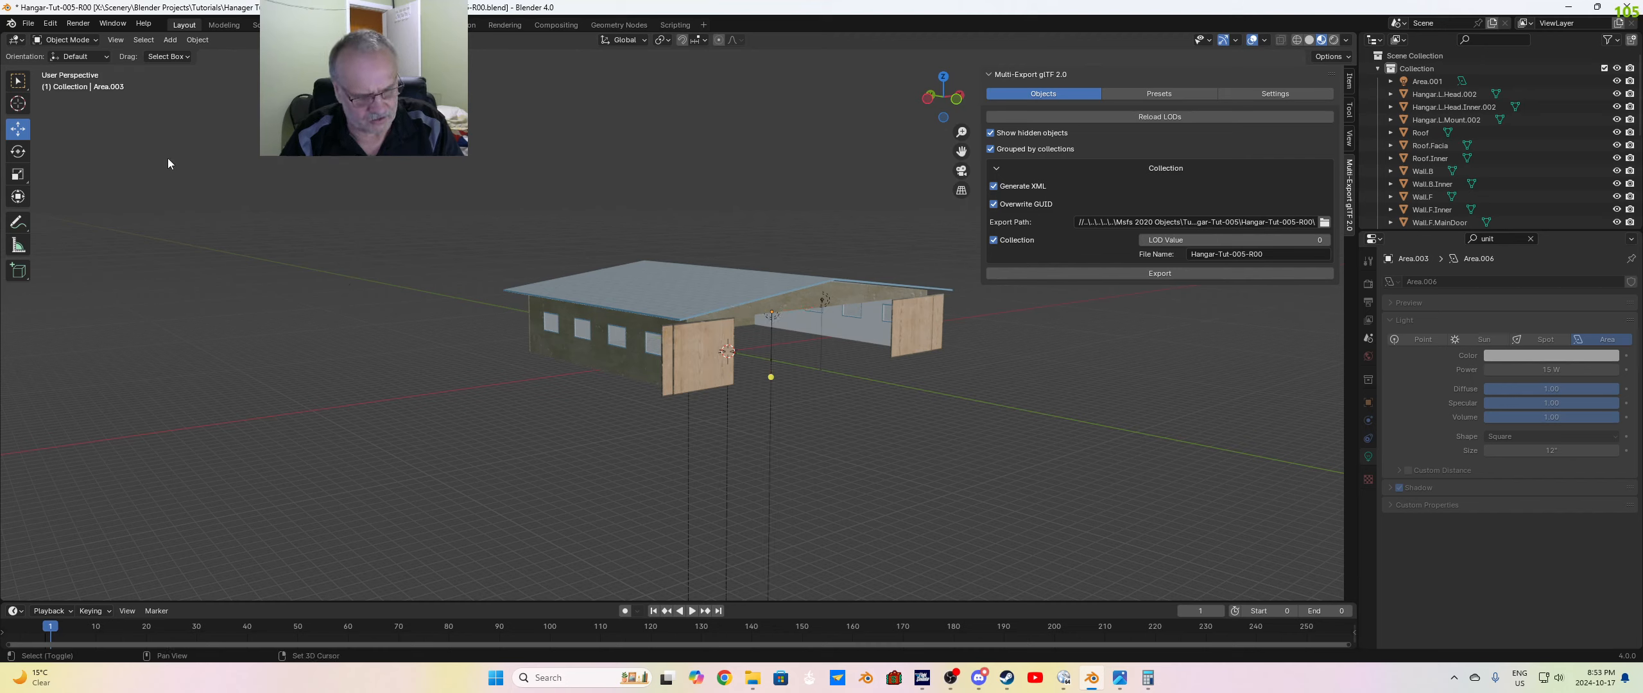
key("shift+a")
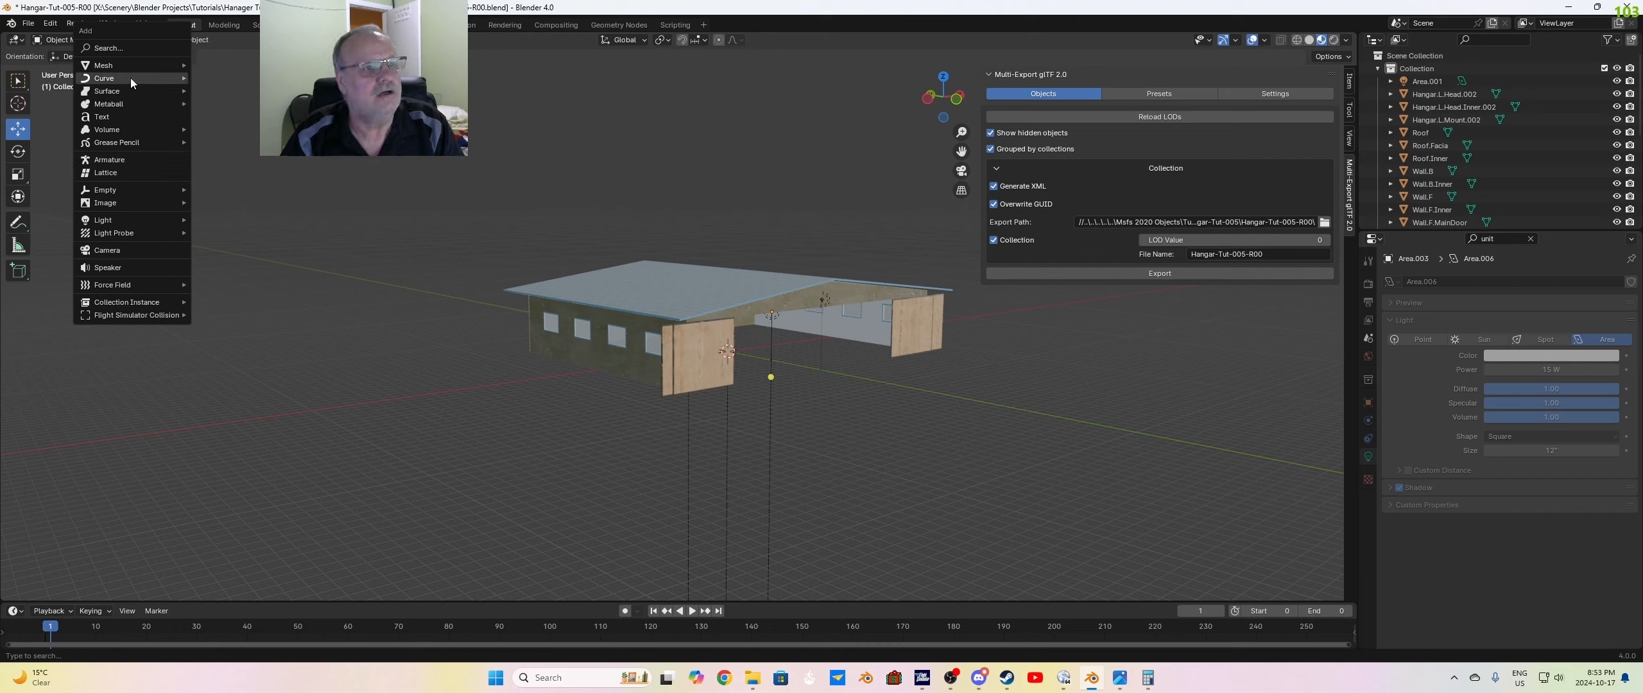
mouse_move(131, 67)
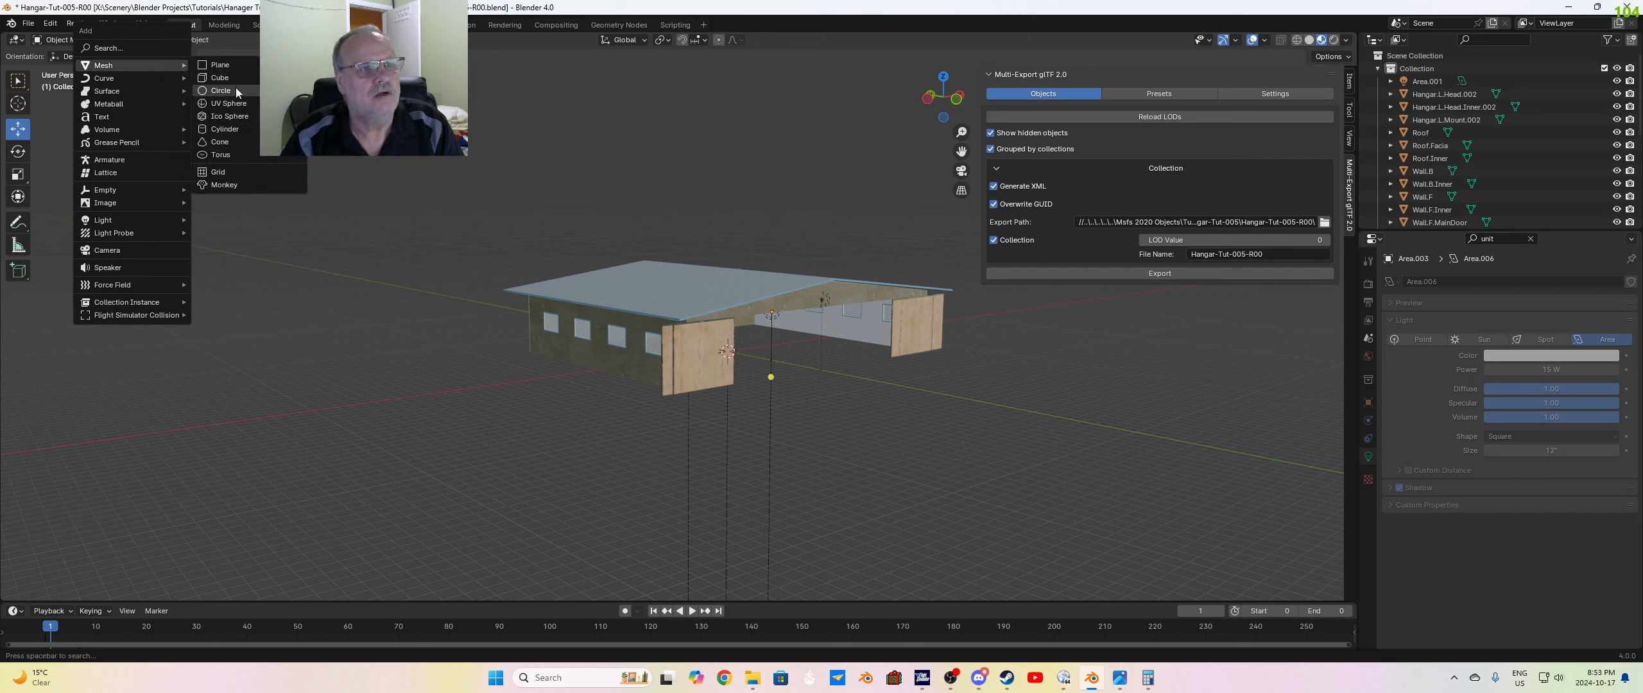
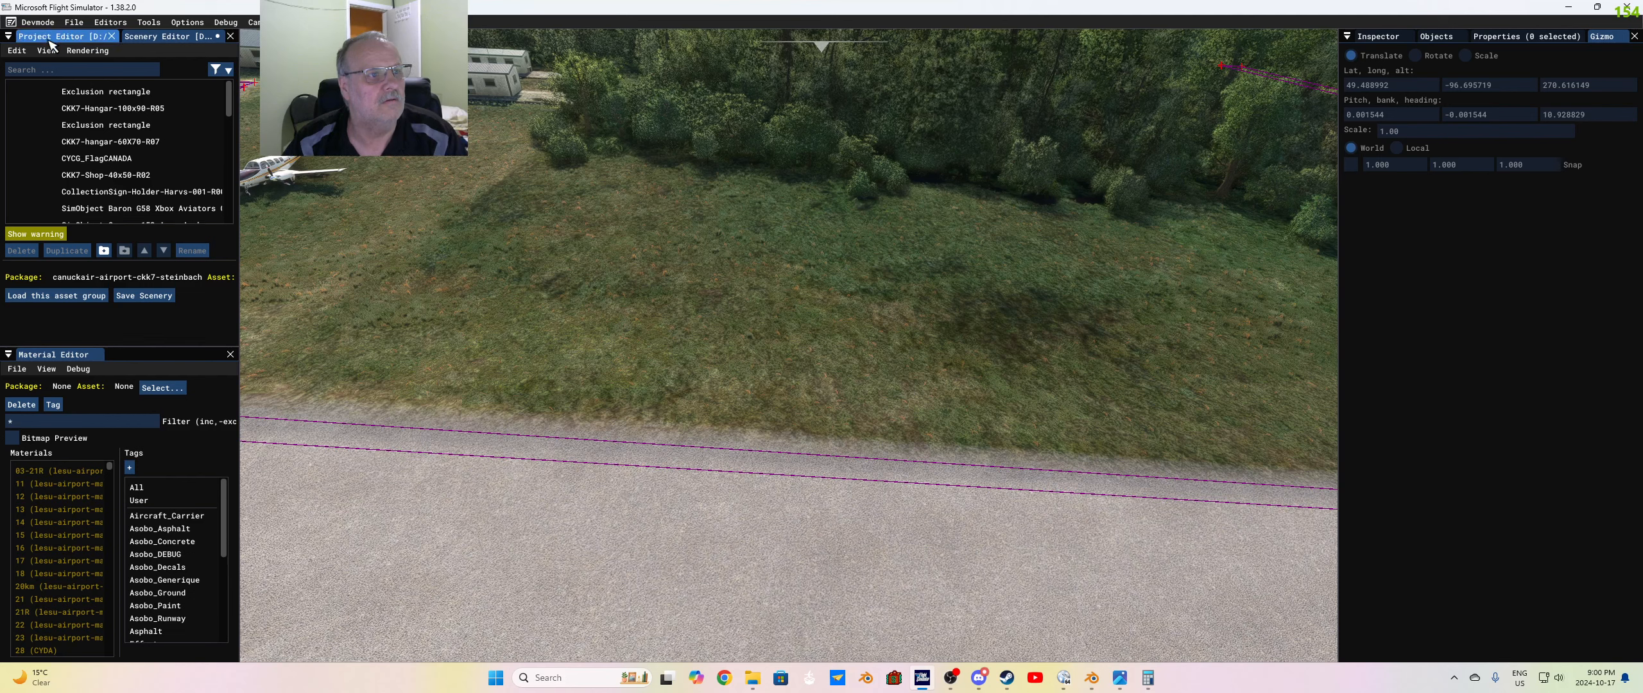
Step: Switch to Microsoft Flight Simulator, rebuild the canuckair-airport-ckk7-steinbach project, then clear and close the build console
left_click(61, 36)
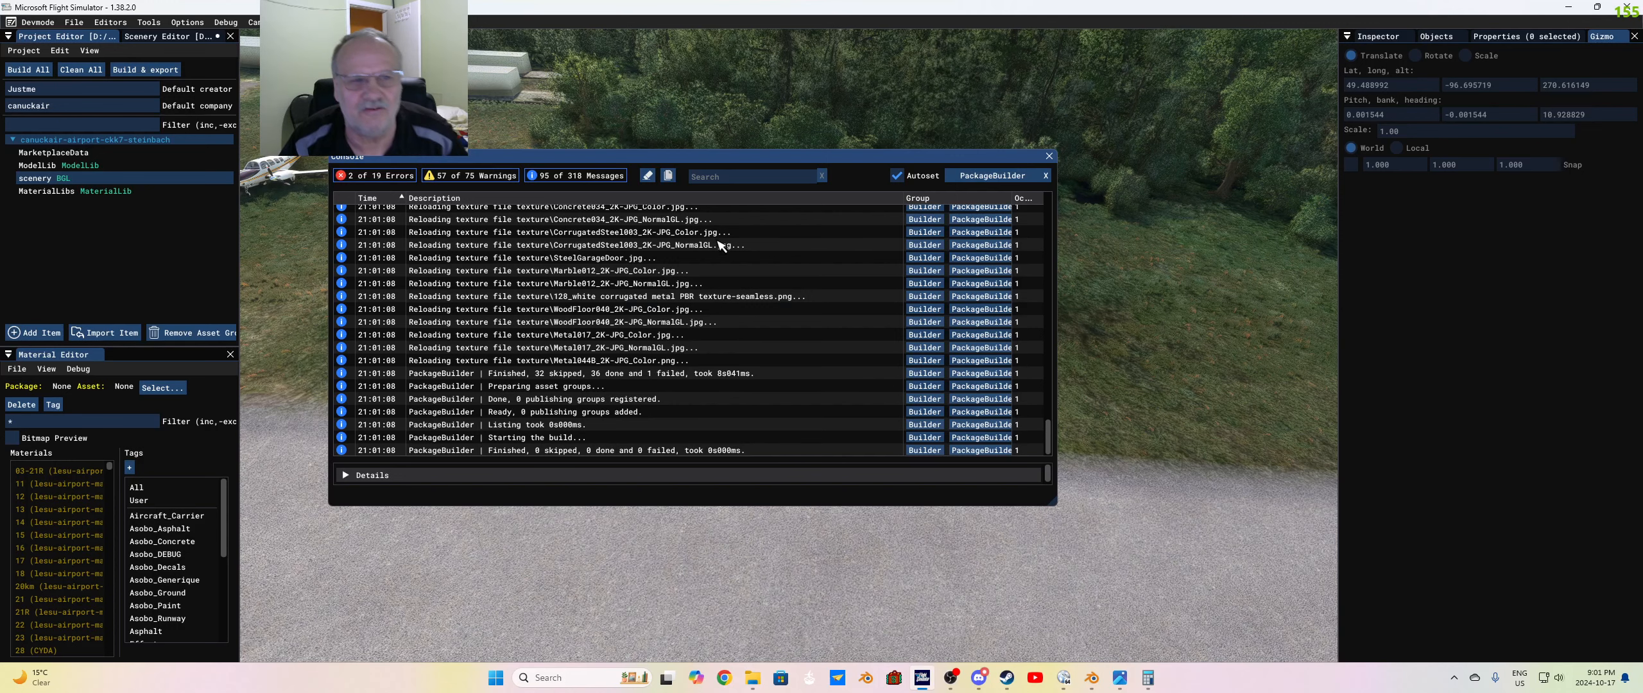
left_click(646, 175)
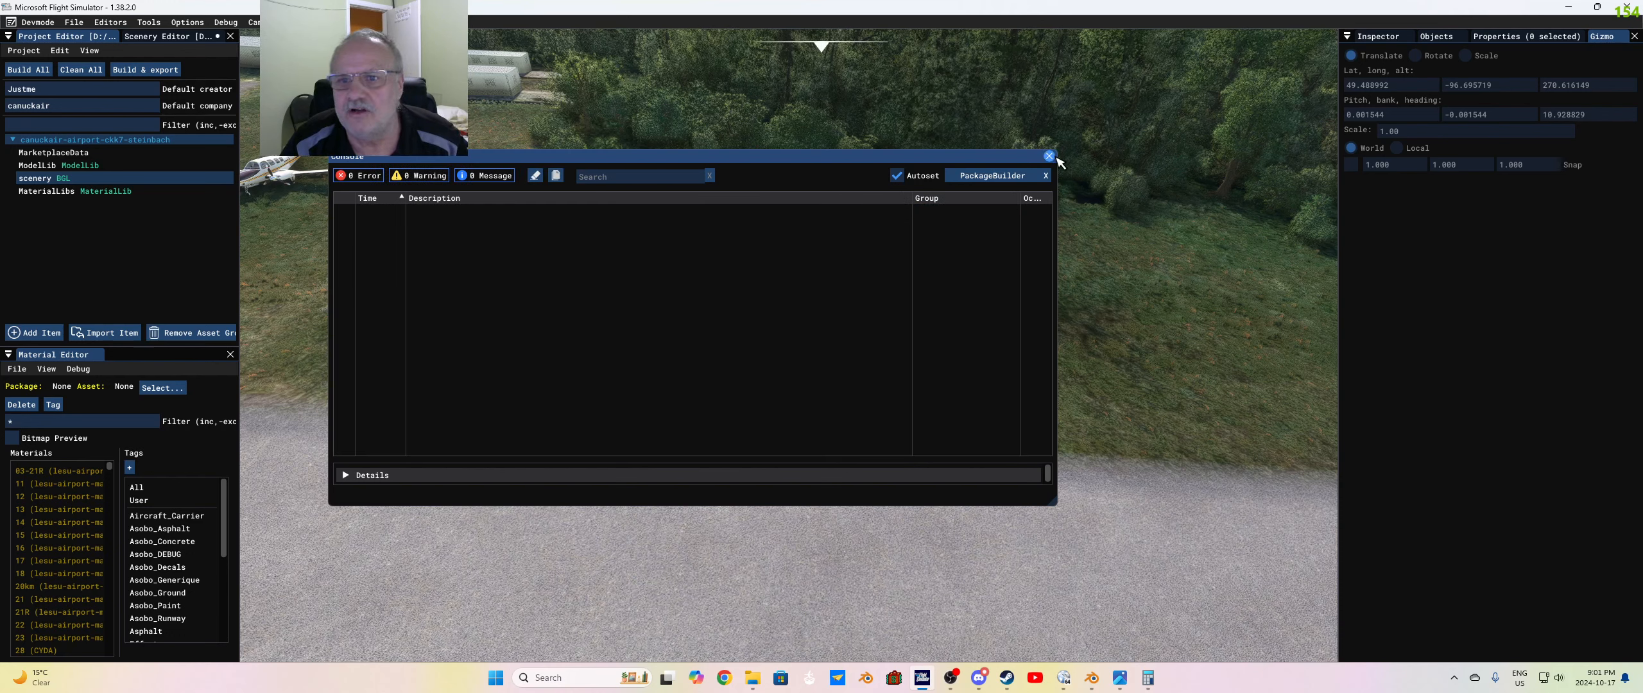
left_click(1048, 156)
Step: Add the Hangar-Tut-005-R00 object from the canuckair-airport-ckk7-steinbach package to the grass beside the taxiway
left_click(1436, 36)
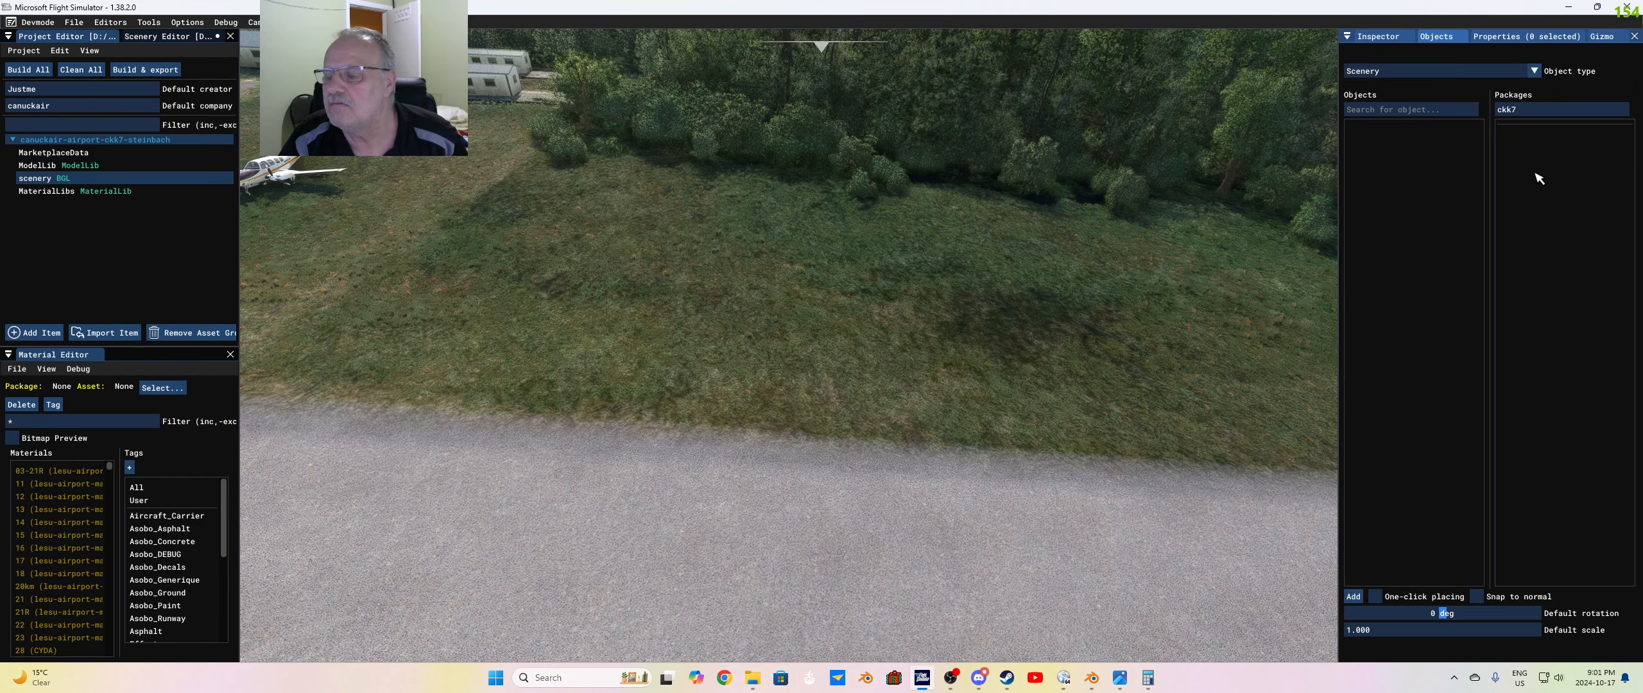
left_click(160, 36)
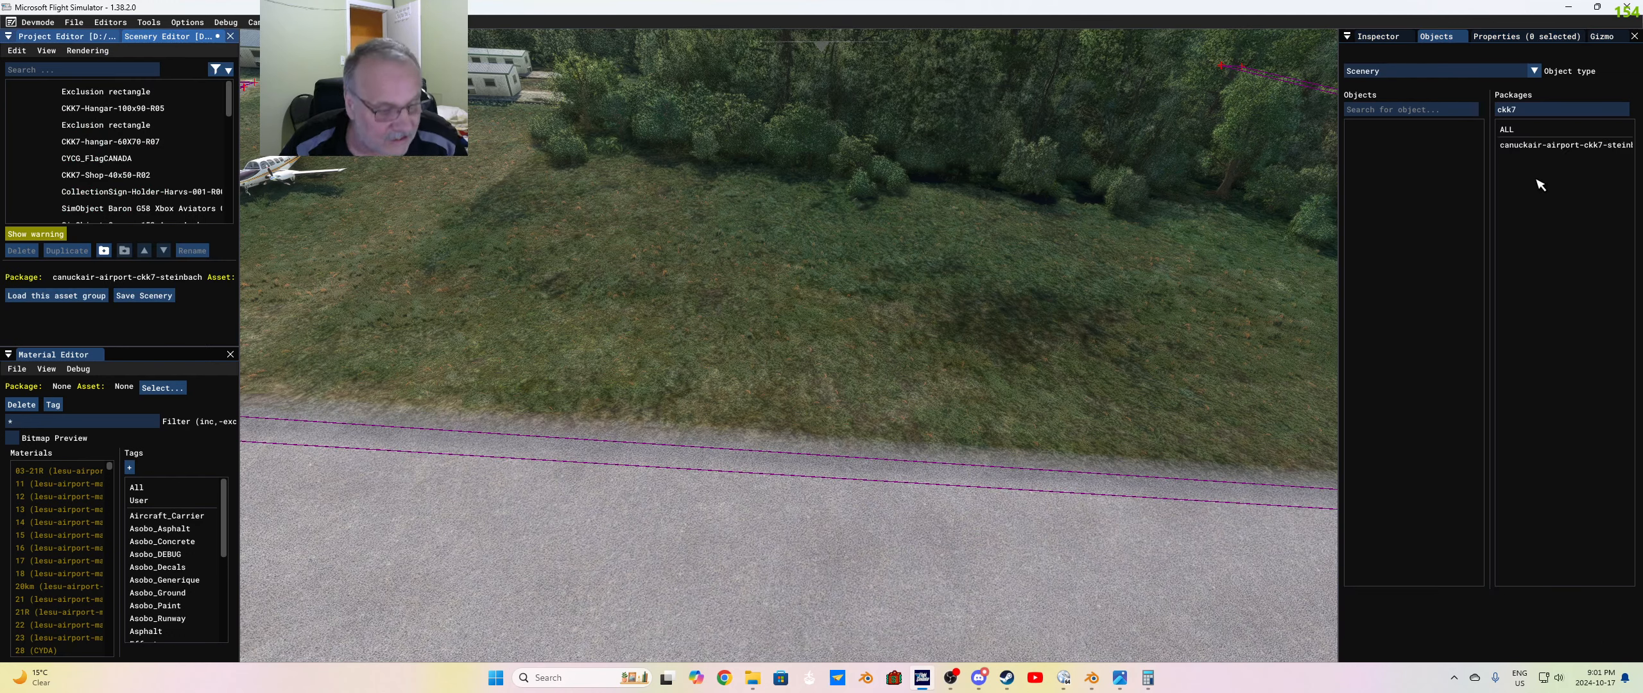
left_click(1564, 145)
left_click(1399, 145)
left_click(1355, 600)
Step: Rotate the new hangar slightly to align it with the taxiway and move it closer to the pavement
left_click(1602, 37)
left_click(1415, 55)
left_click_drag(786, 237, 828, 237)
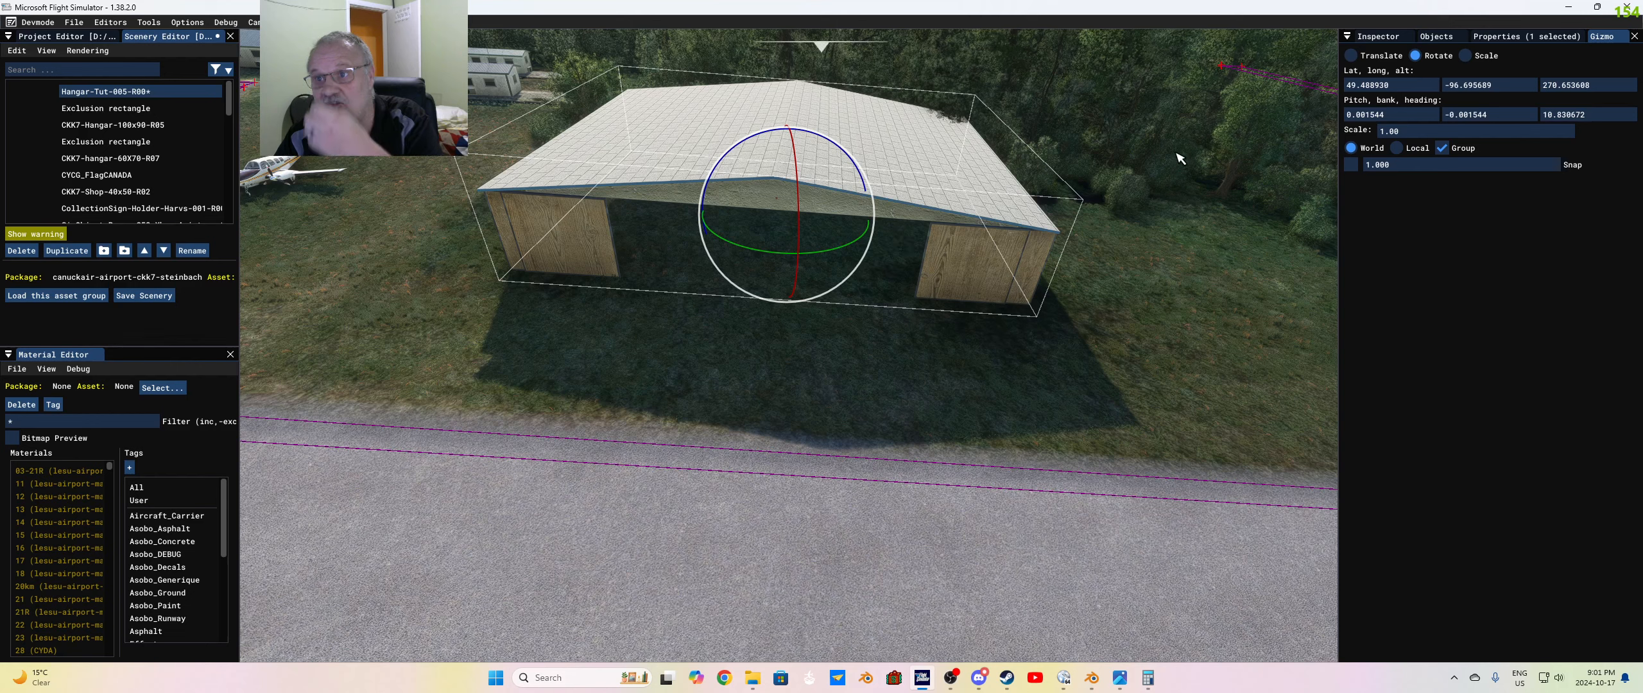
left_click(1351, 56)
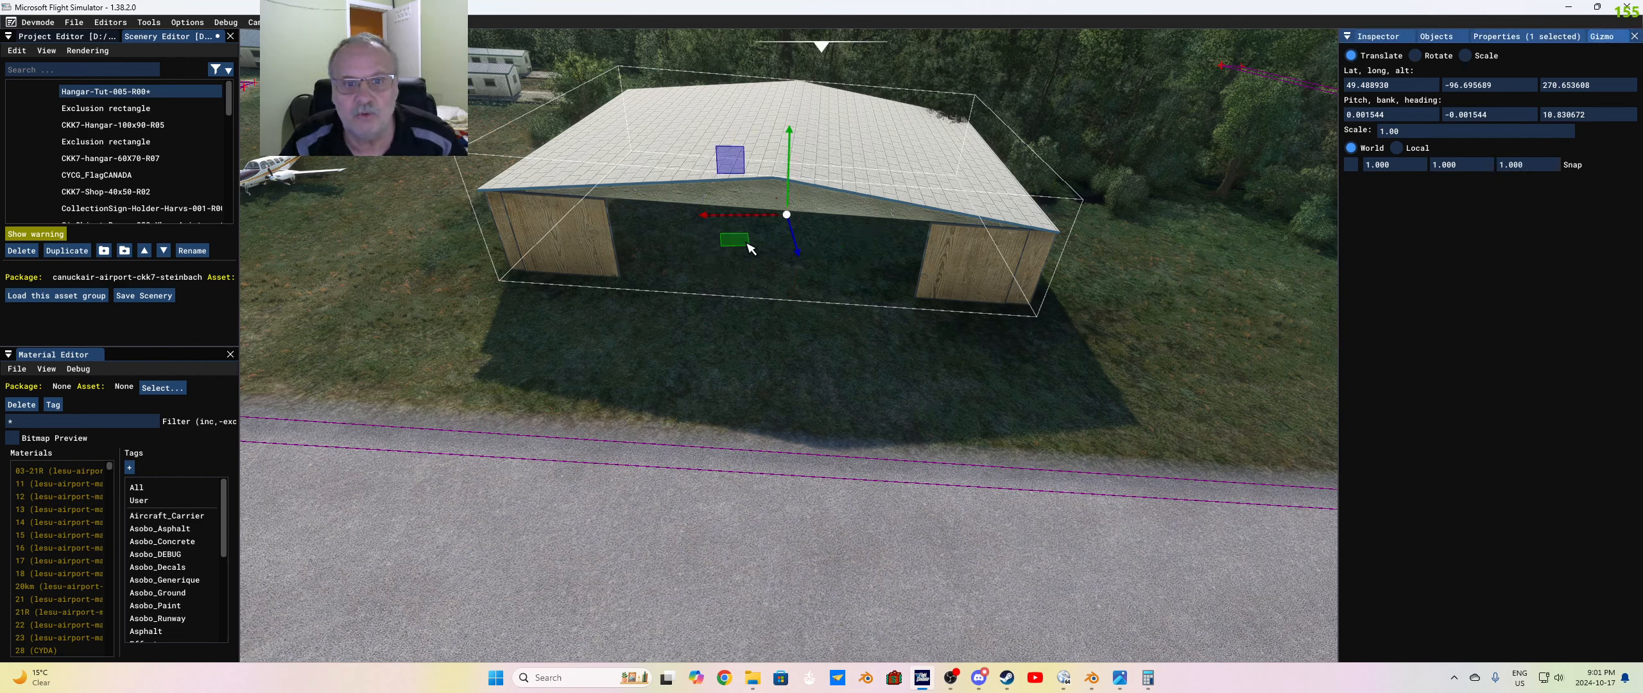
mouse_move(799, 250)
left_mouse_down()
mouse_move(816, 319)
mouse_move(806, 256)
left_mouse_up()
left_click(1033, 379)
Step: Select the hangar and set the simulator's time of day to night
left_click(1433, 39)
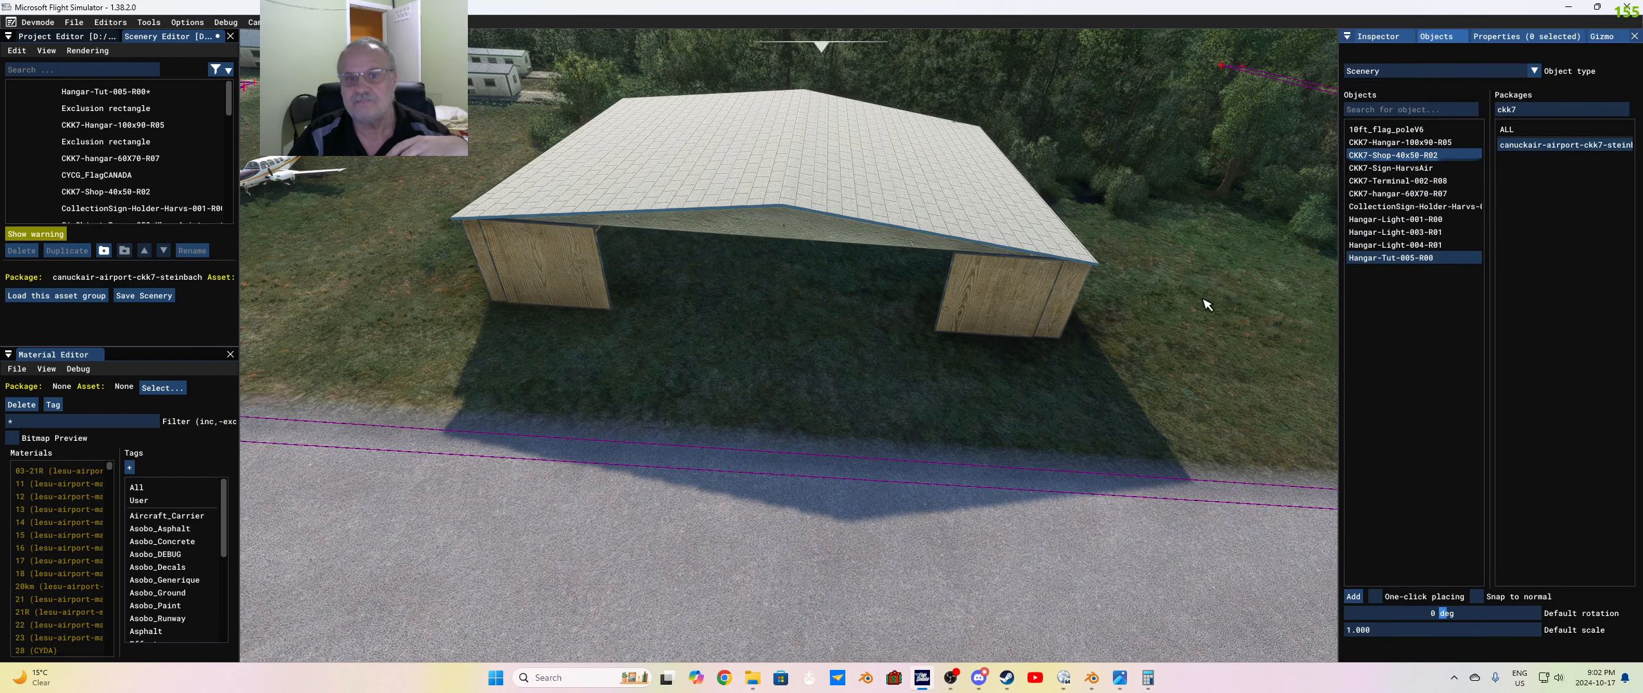
left_click(840, 151)
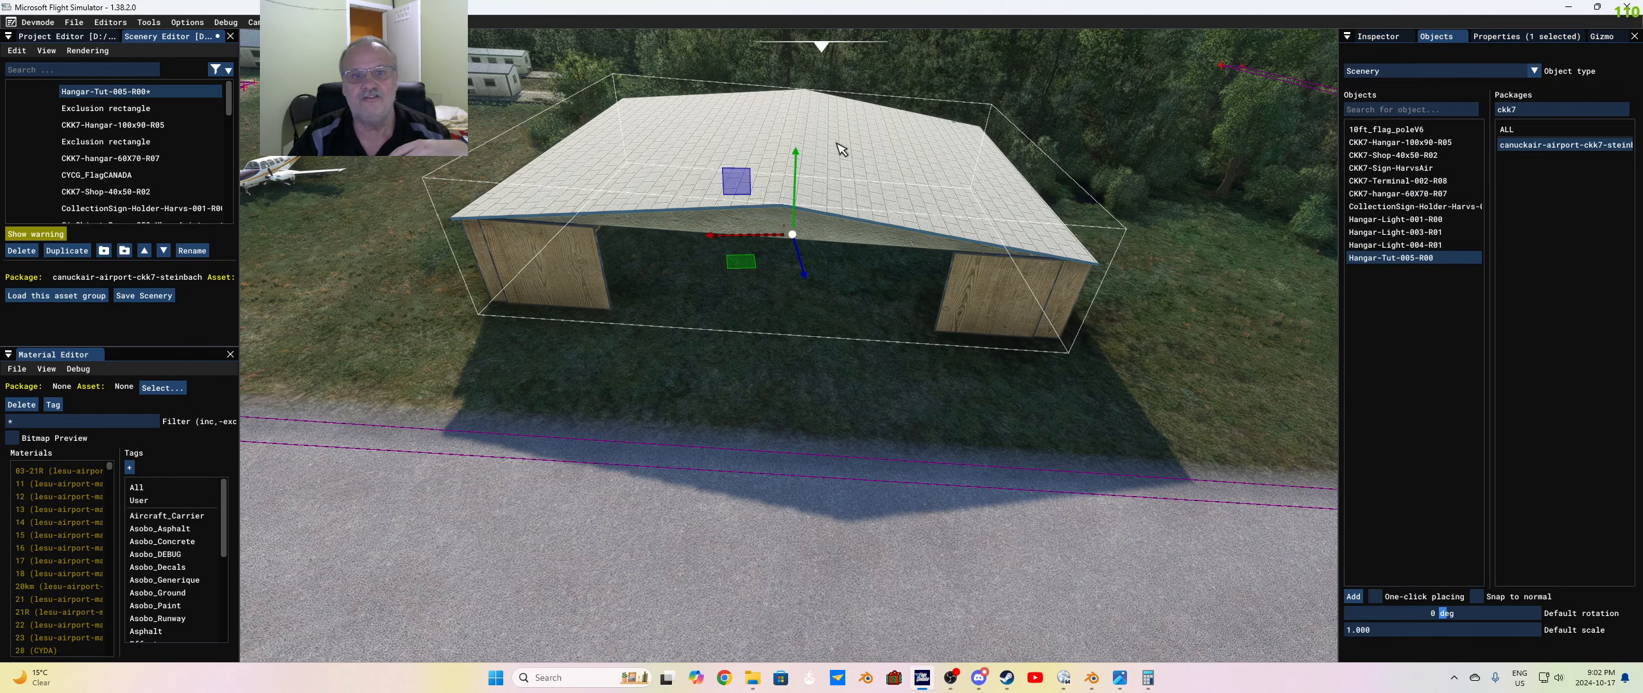
mouse_move(823, 55)
left_click(1028, 78)
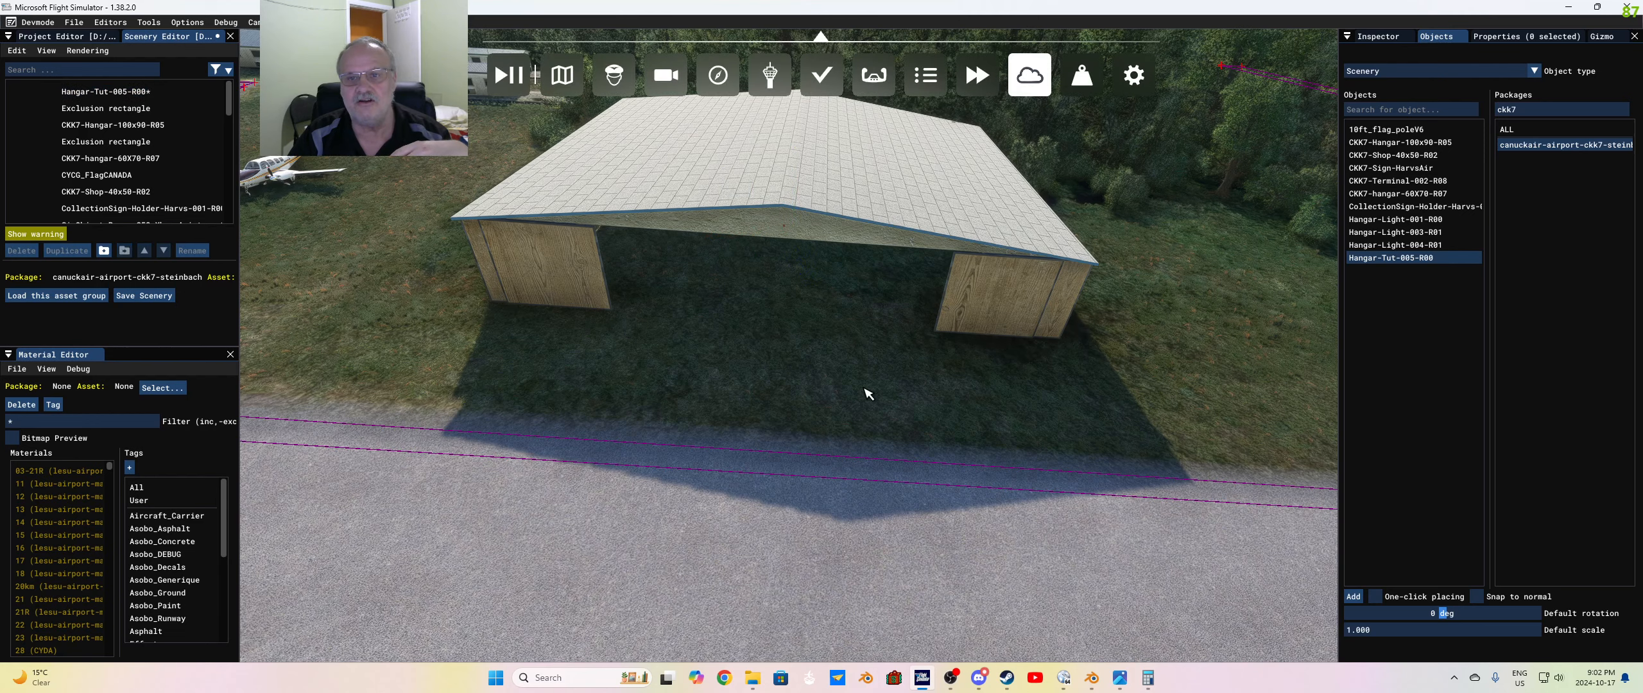
left_click(627, 238)
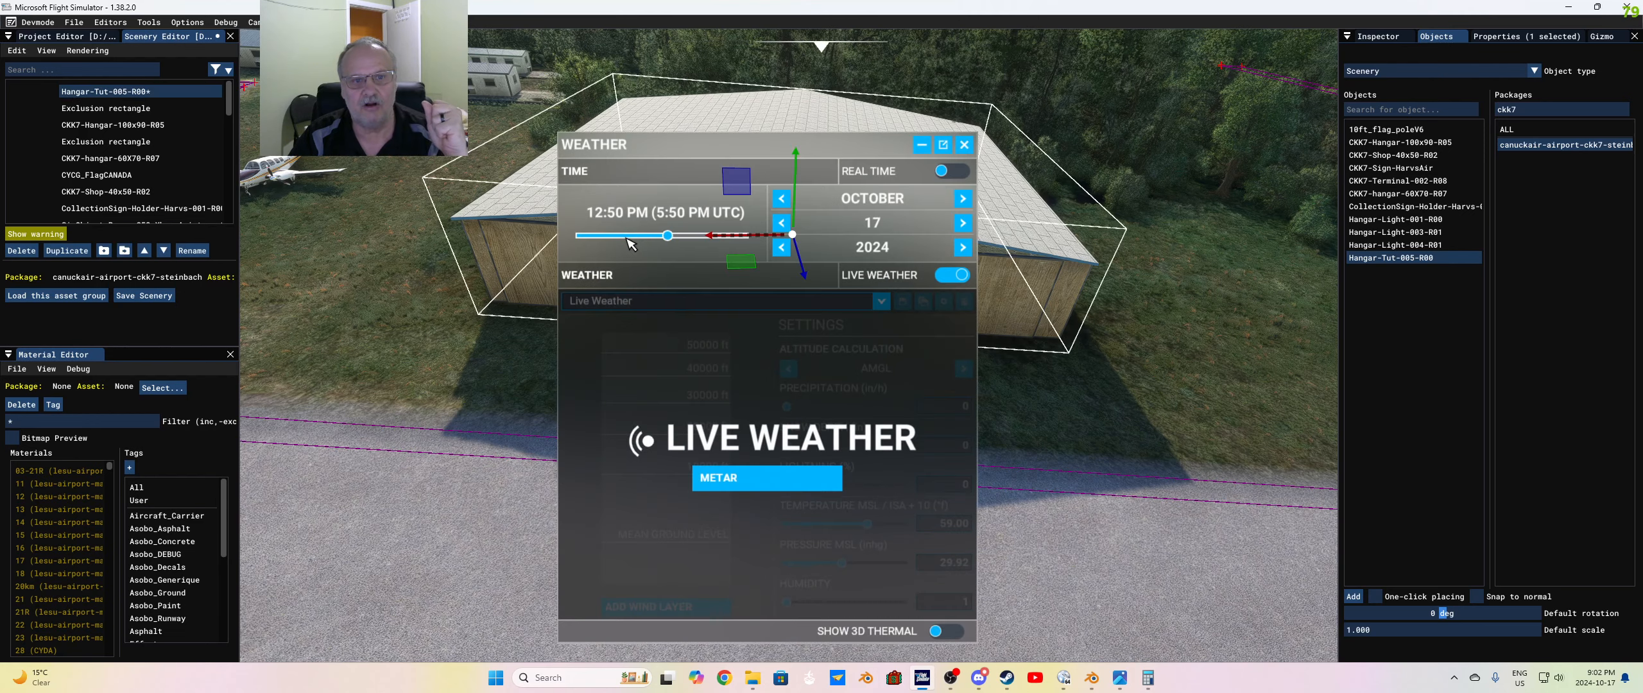
left_click(627, 238)
left_click(963, 146)
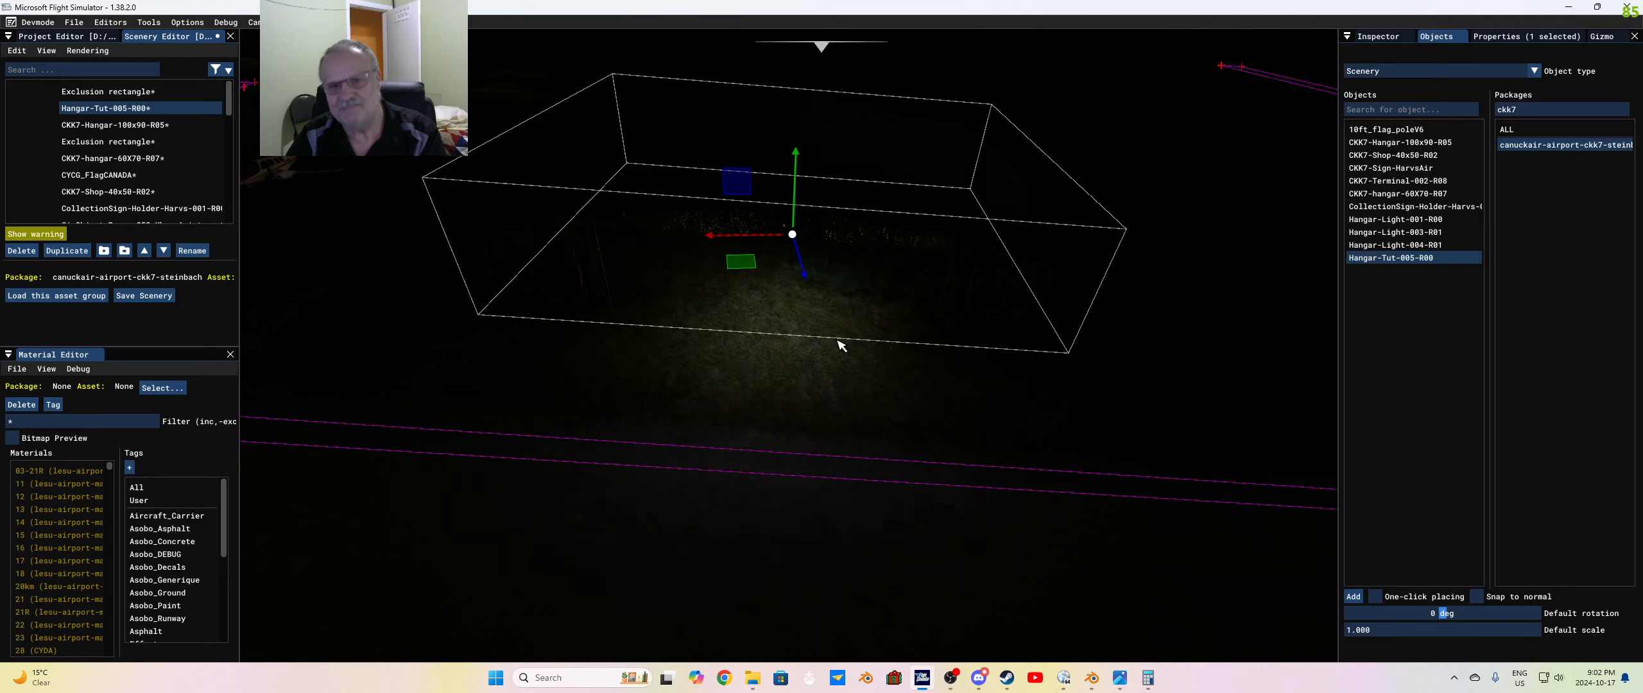
Step: Examine the brightness and spread of the light on the ground in front of the hangar from several distances and angles
scroll(838, 341, "up", 2)
scroll(837, 341, "down", 2)
scroll(838, 341, "up", 3)
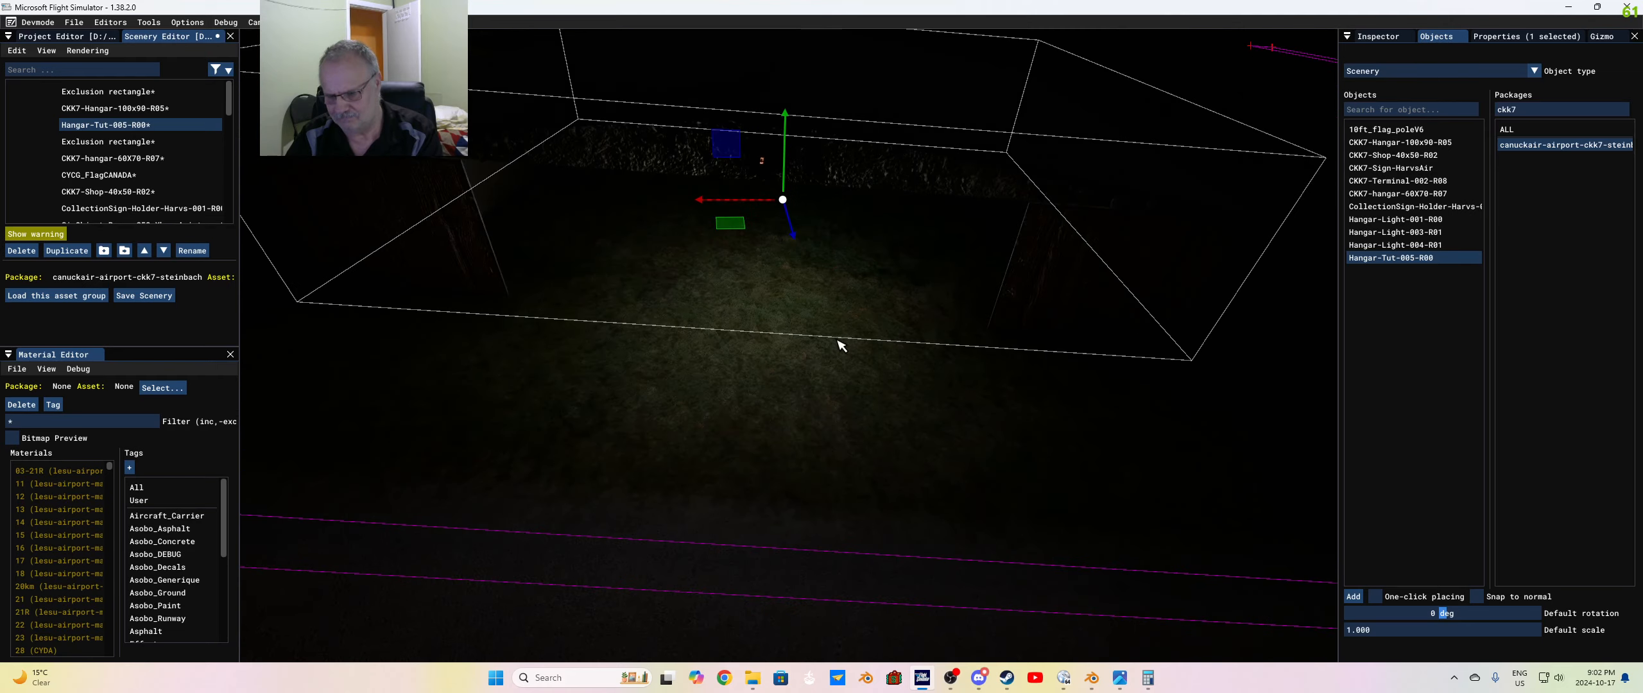
scroll(837, 341, "up", 3)
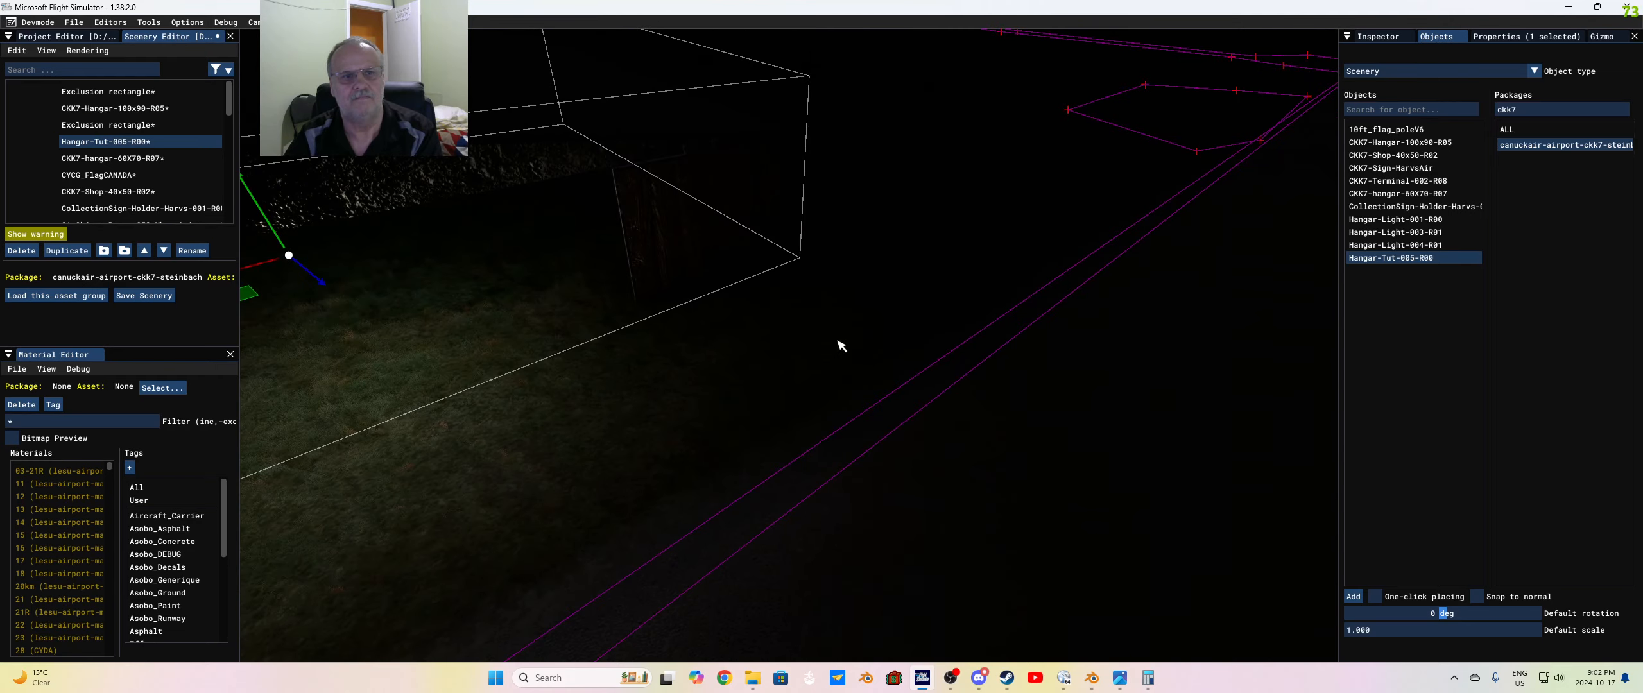
scroll(839, 344, "down", 2)
scroll(839, 345, "up", 2)
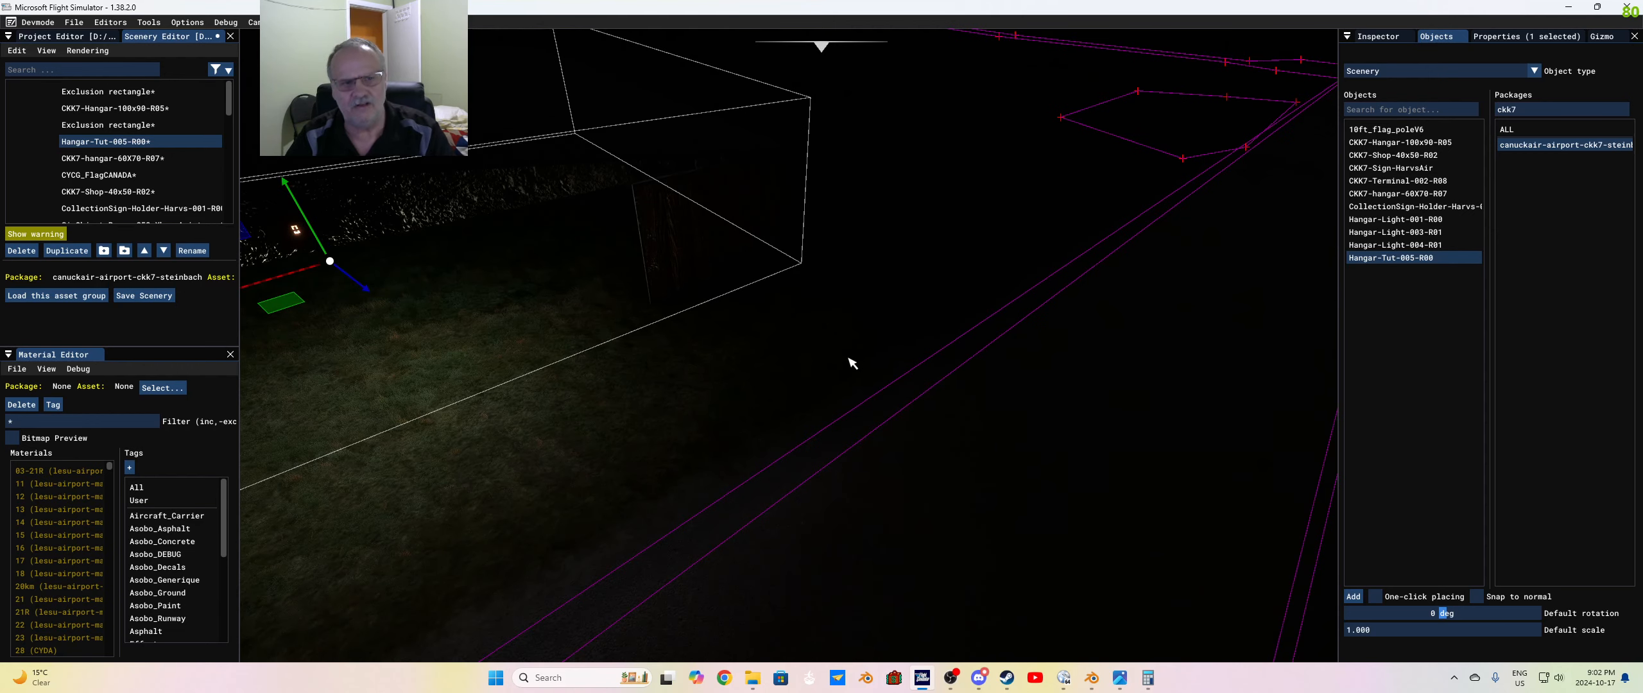
right_click_drag(811, 363, 832, 267)
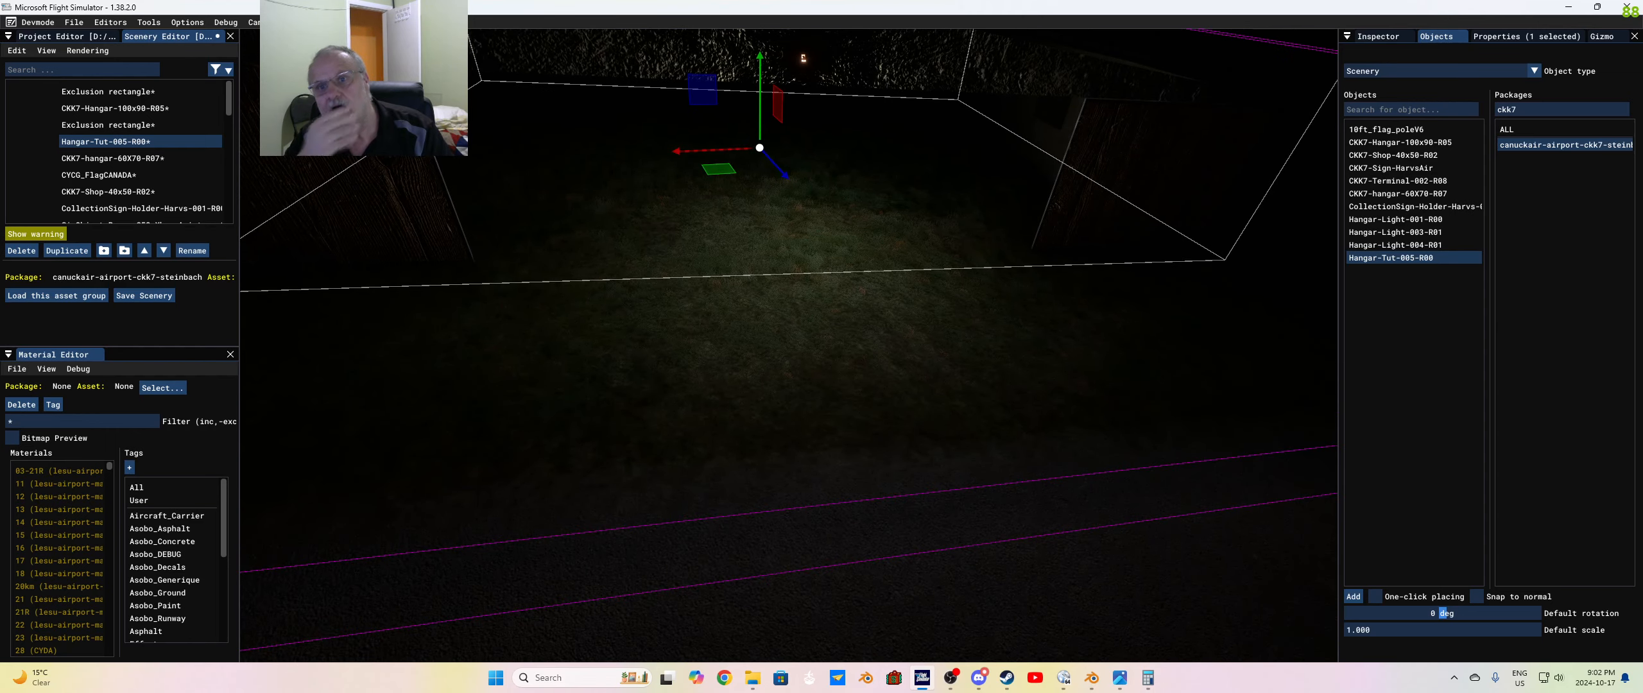
right_click_drag(859, 312, 859, 312)
scroll(1066, 212, "up", 5)
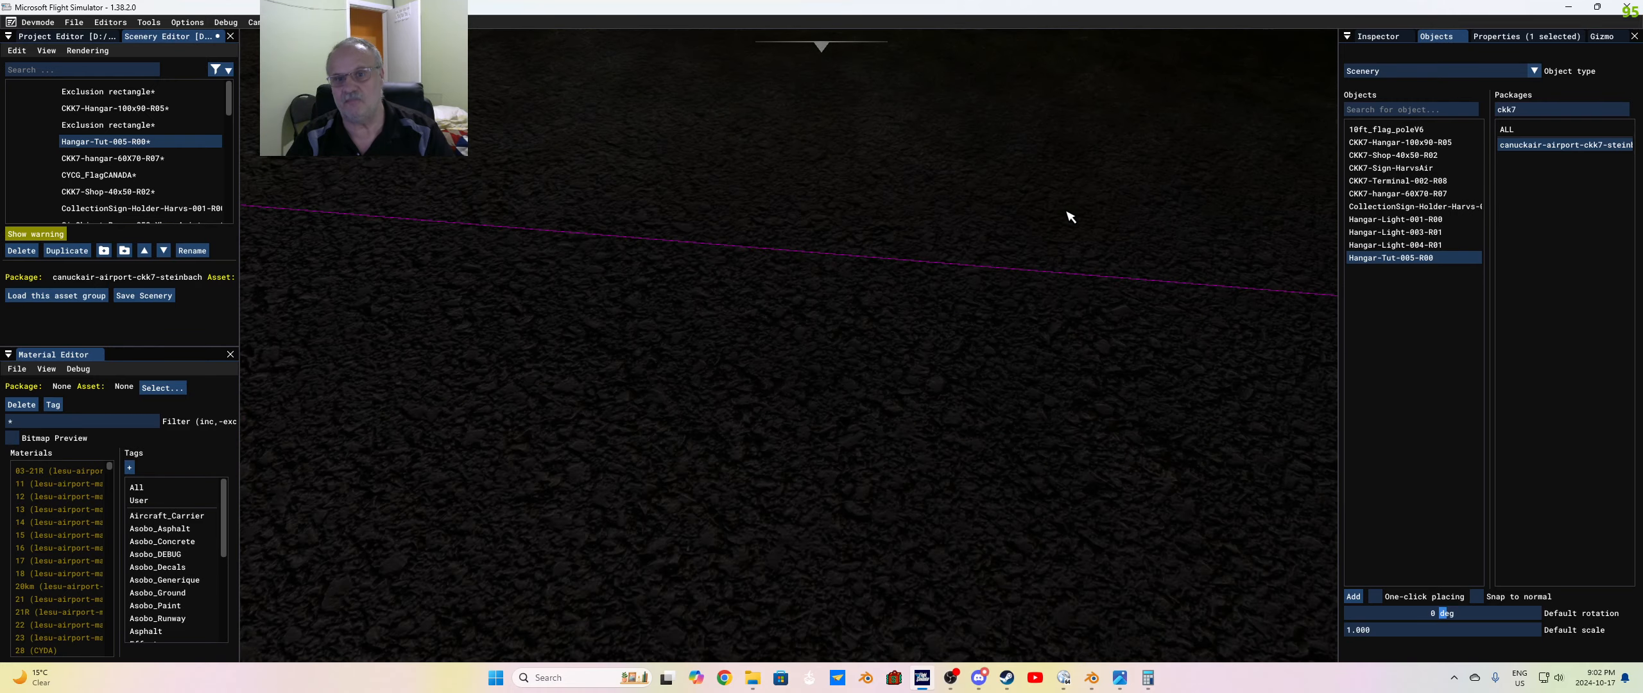
scroll(1068, 216, "down", 5)
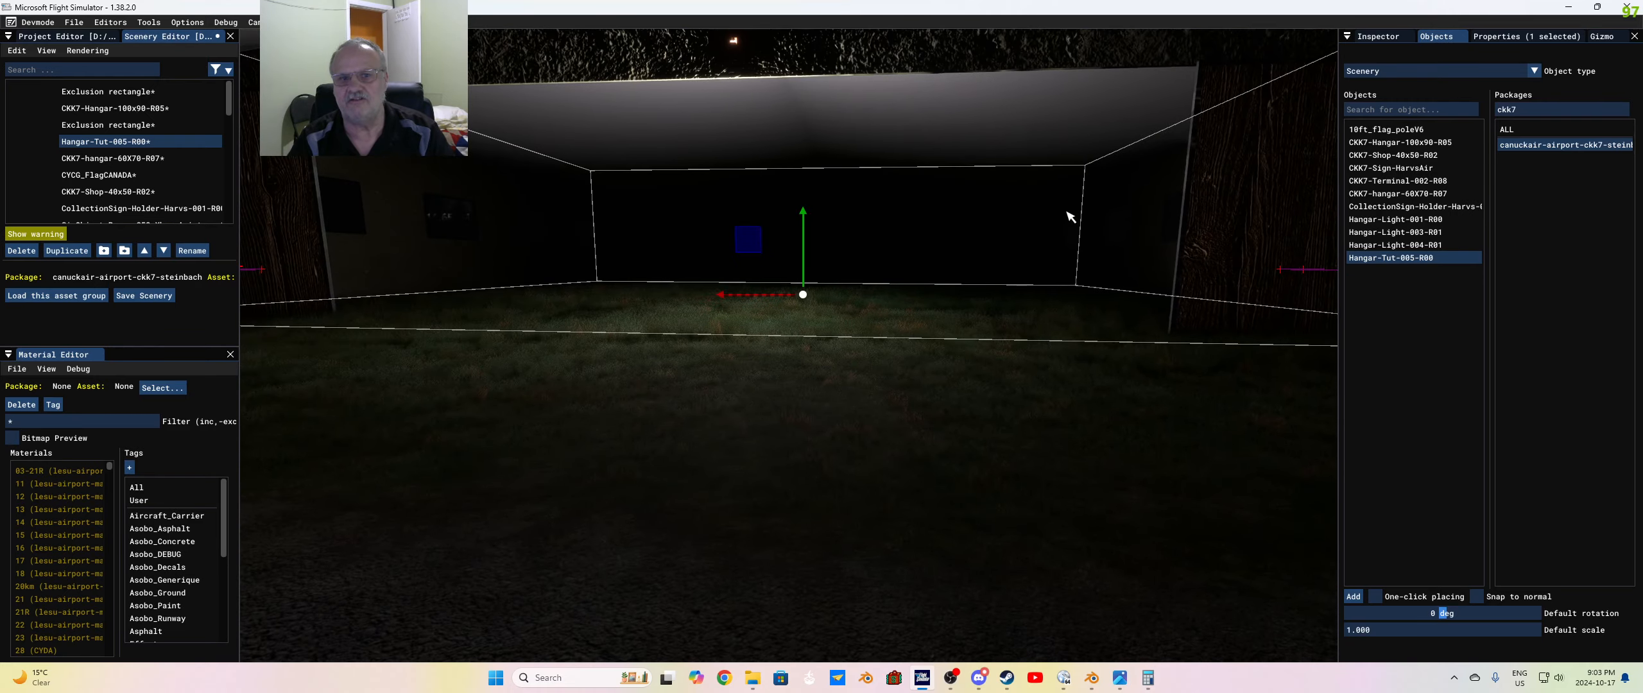
Step: Inspect the lighting on the hangar's interior walls, ceiling and roof overhang at night from inside and outside the doorway
key("w")
key("a")
key("s")
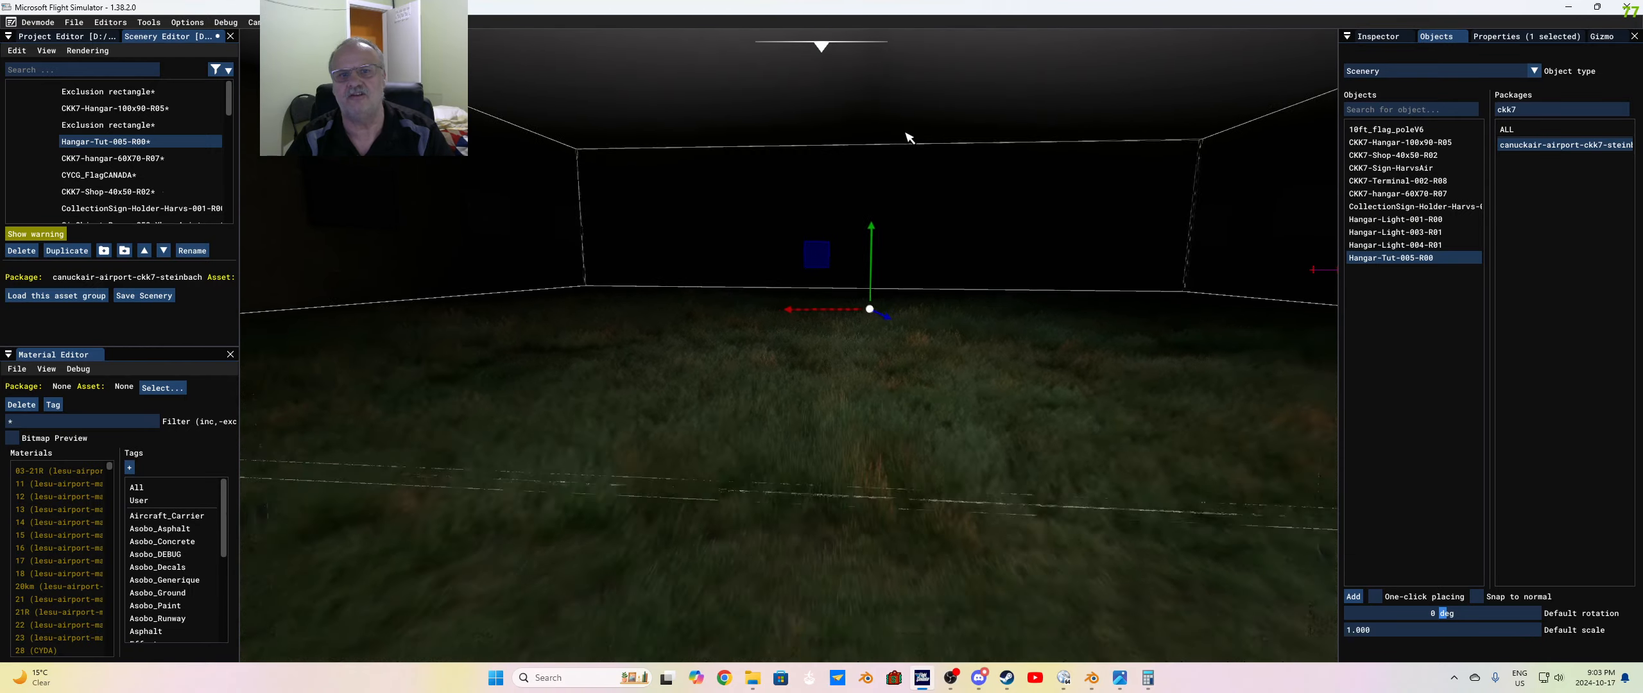
key("w")
right_click_drag(906, 210, 906, 211)
key("w")
key("s")
Step: Set the simulator's time of day back to daytime and close the weather settings
mouse_move(821, 49)
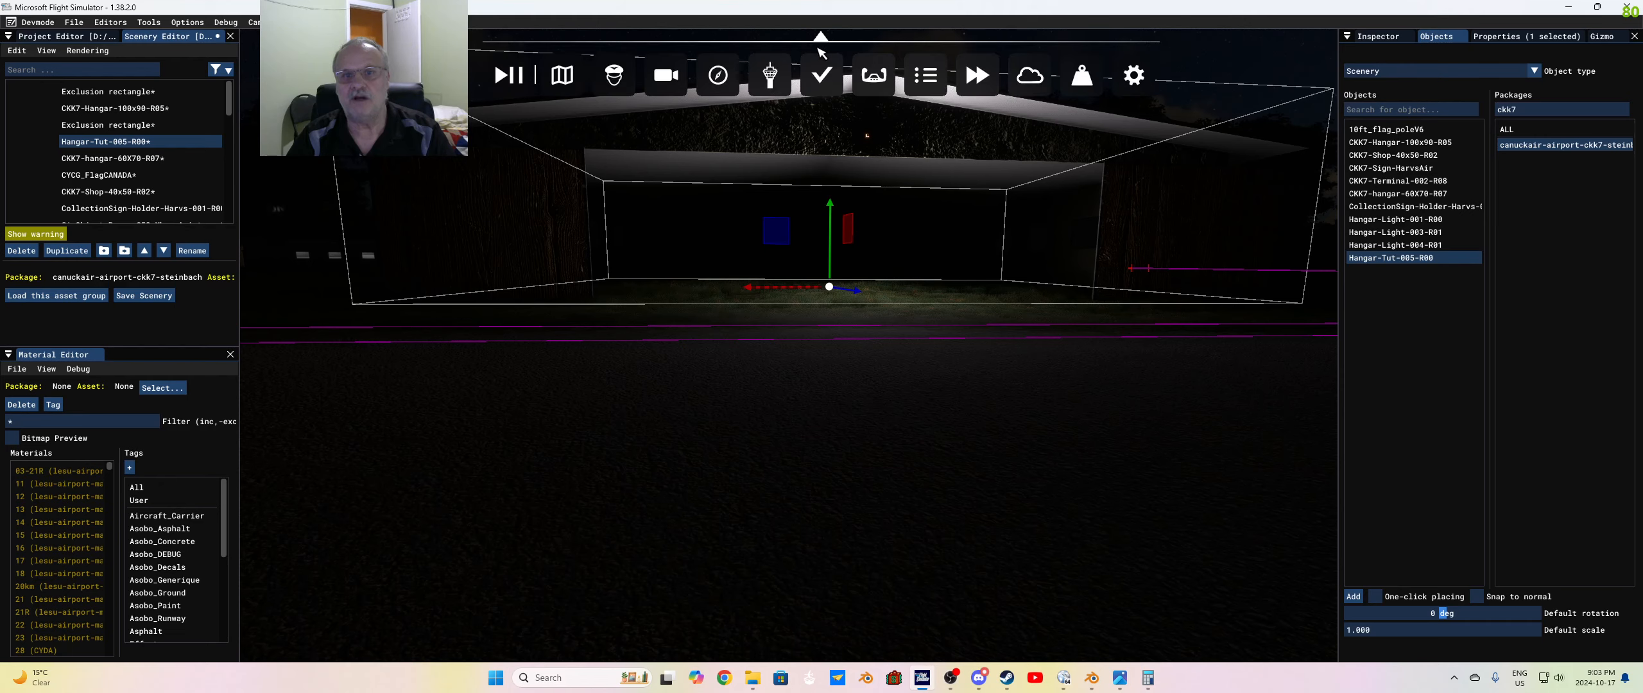
left_click(1018, 87)
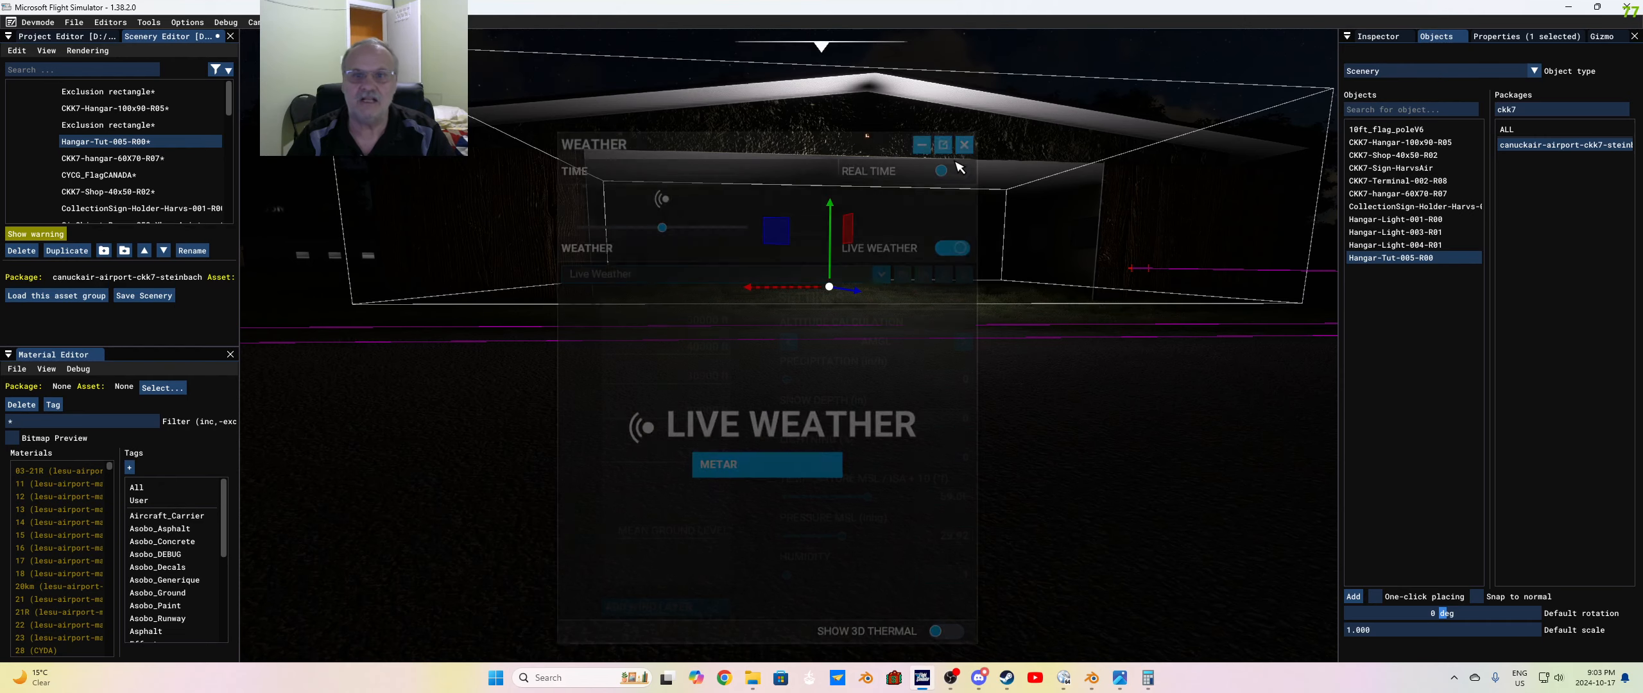
left_click_drag(619, 235, 667, 235)
left_click(963, 145)
Step: Examine the hangar's surroundings in daylight, including the taxiway, parked aircraft and neighbouring buildings
left_click(982, 312)
right_click_drag(983, 312, 983, 313)
key("a")
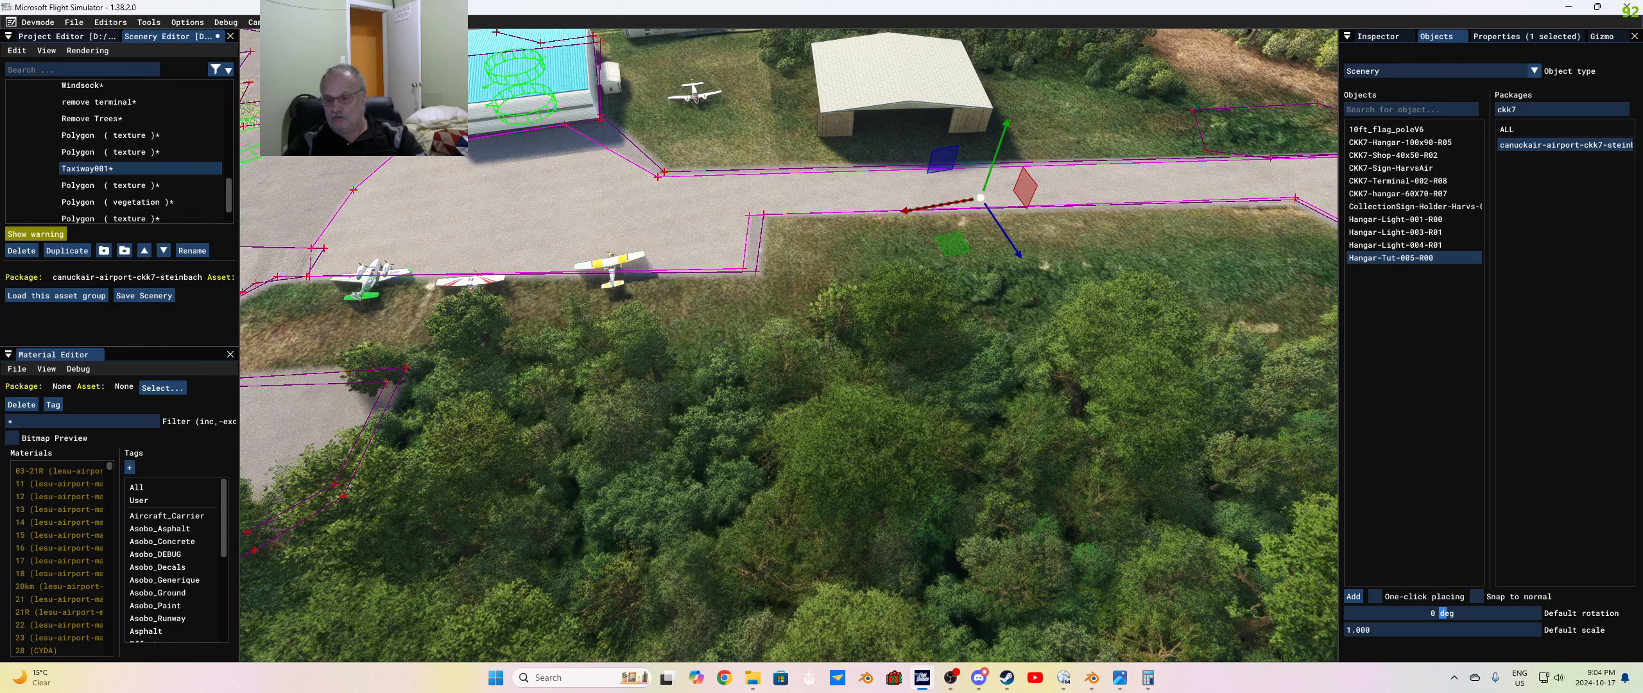
mouse_move(982, 288)
right_mouse_down()
mouse_move(966, 287)
mouse_move(981, 287)
right_mouse_up()
key("d")
key("w")
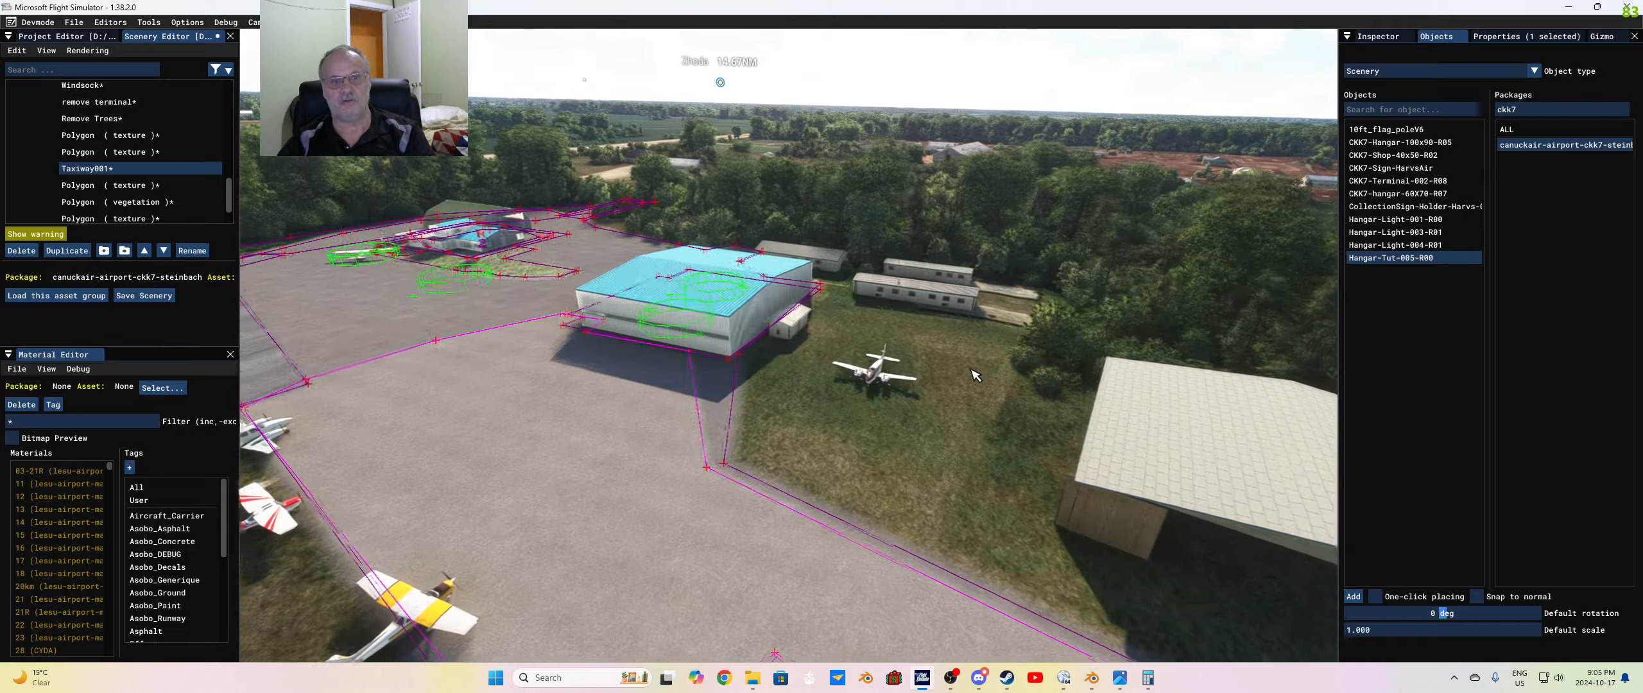
key("a")
key("s")
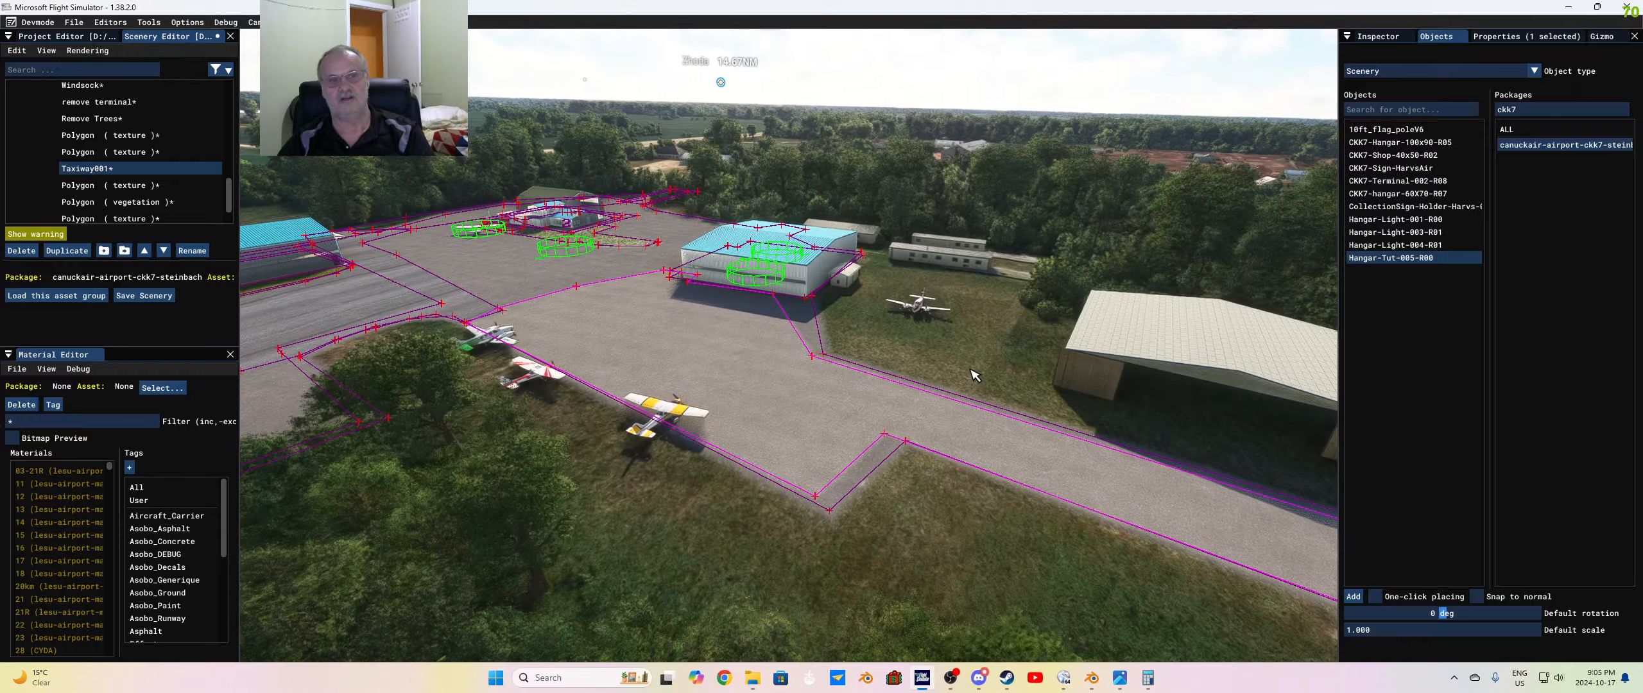
key("a")
key("w")
key("d")
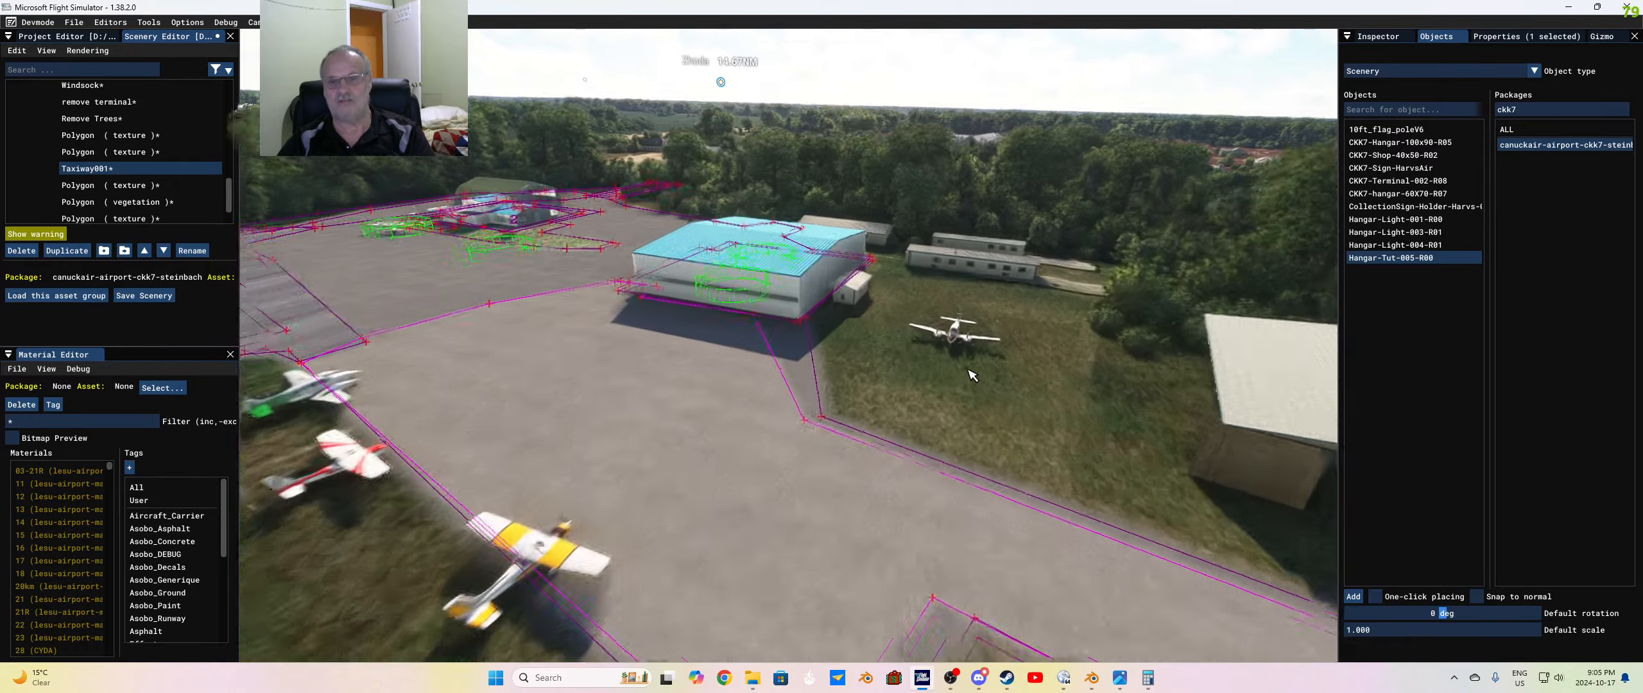
key("w")
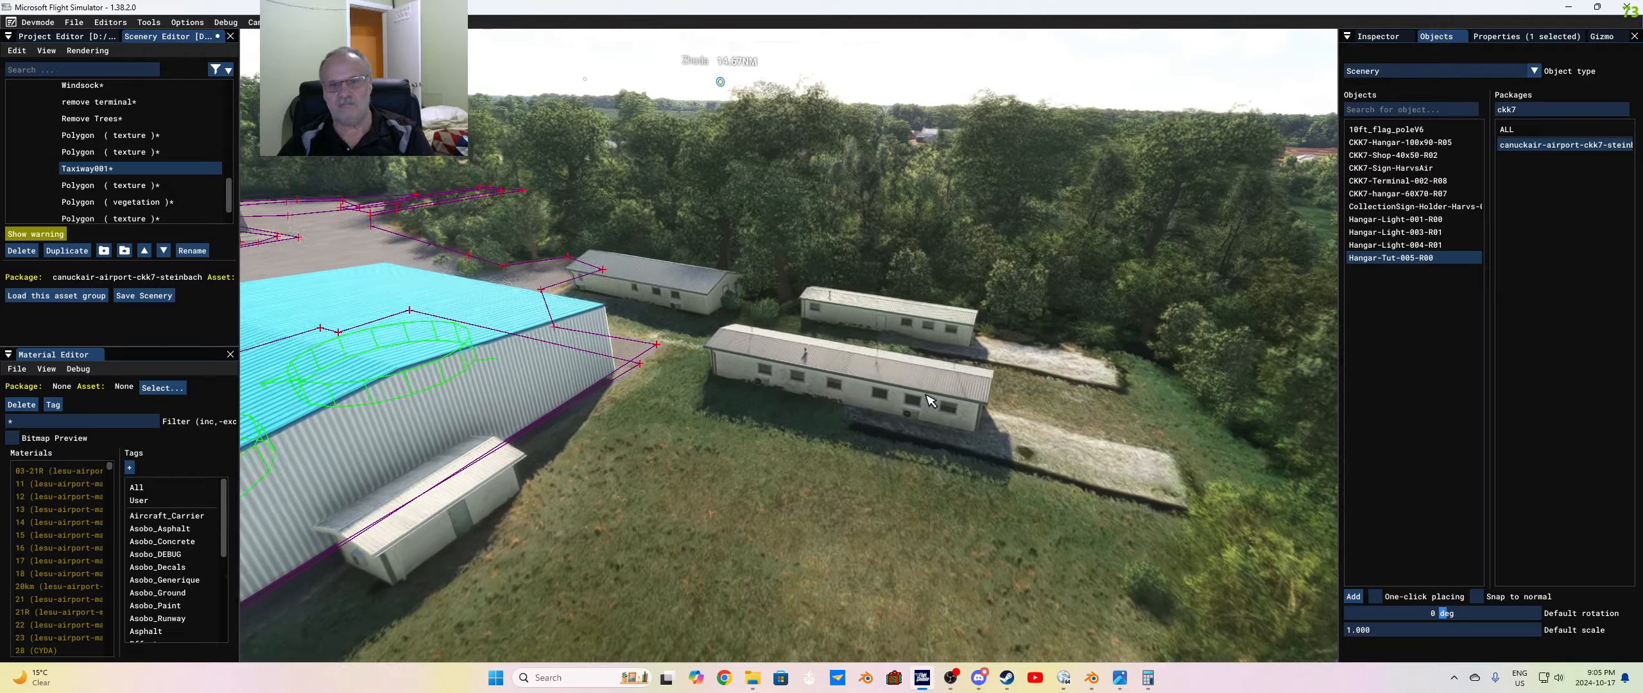
key("s")
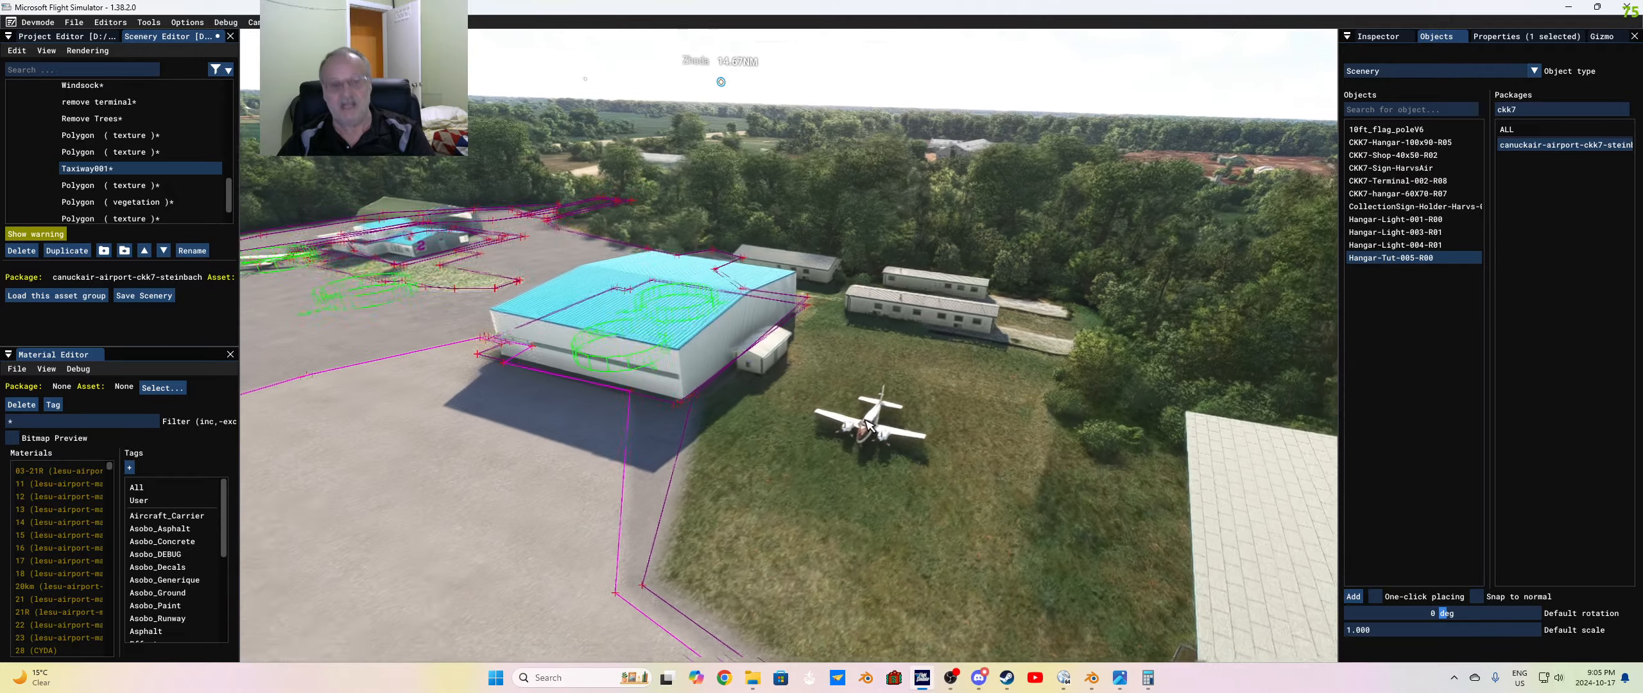